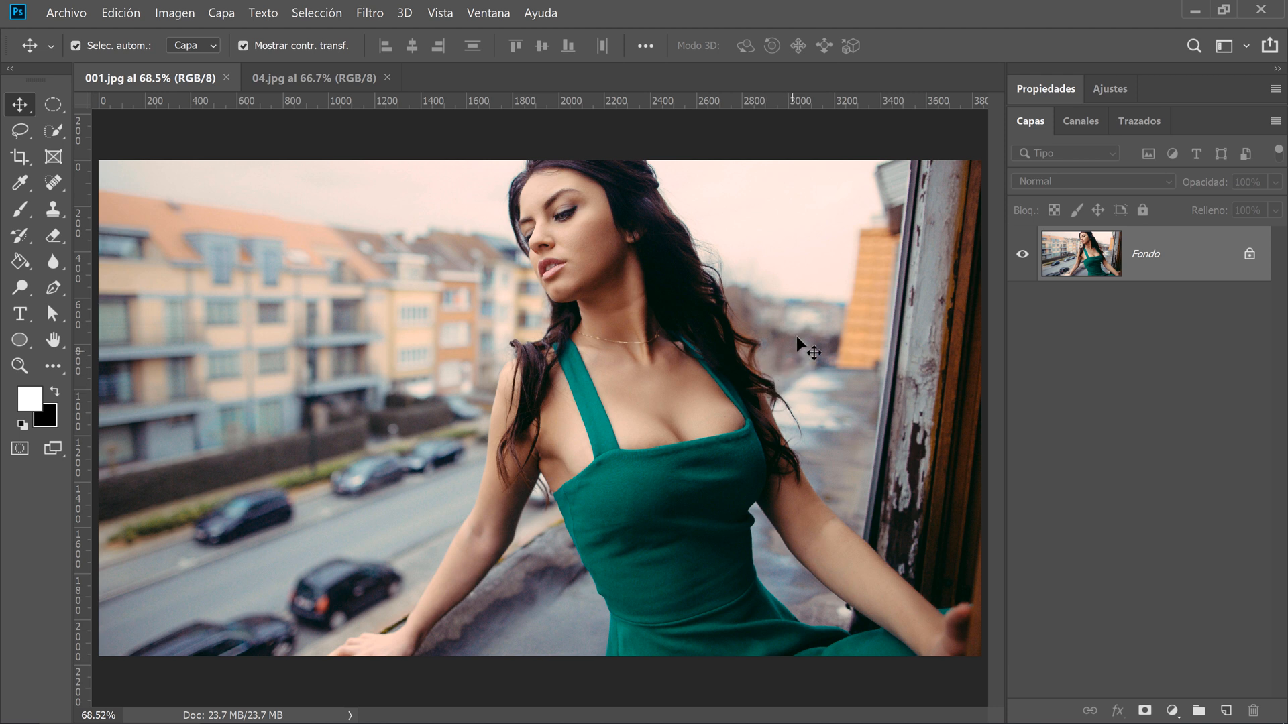
View both open photos, 001.jpg and 04.jpg, and leave 04.jpg active
click(284, 79)
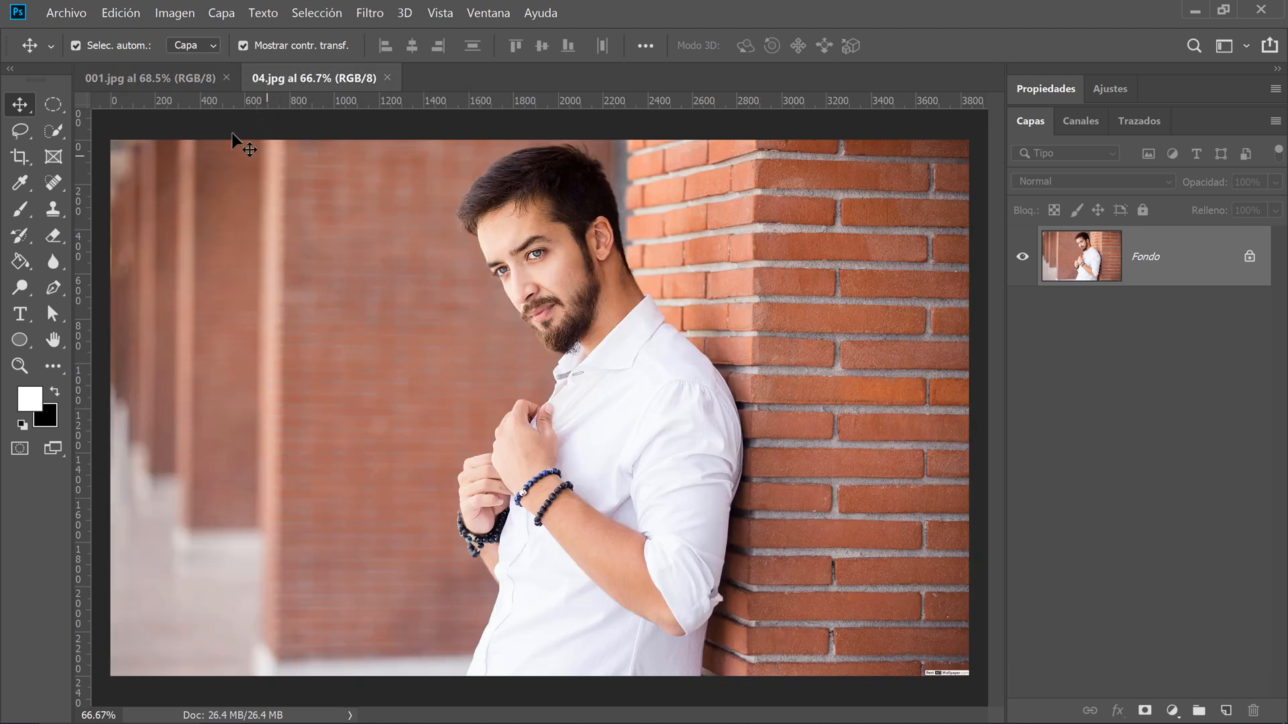
click(172, 79)
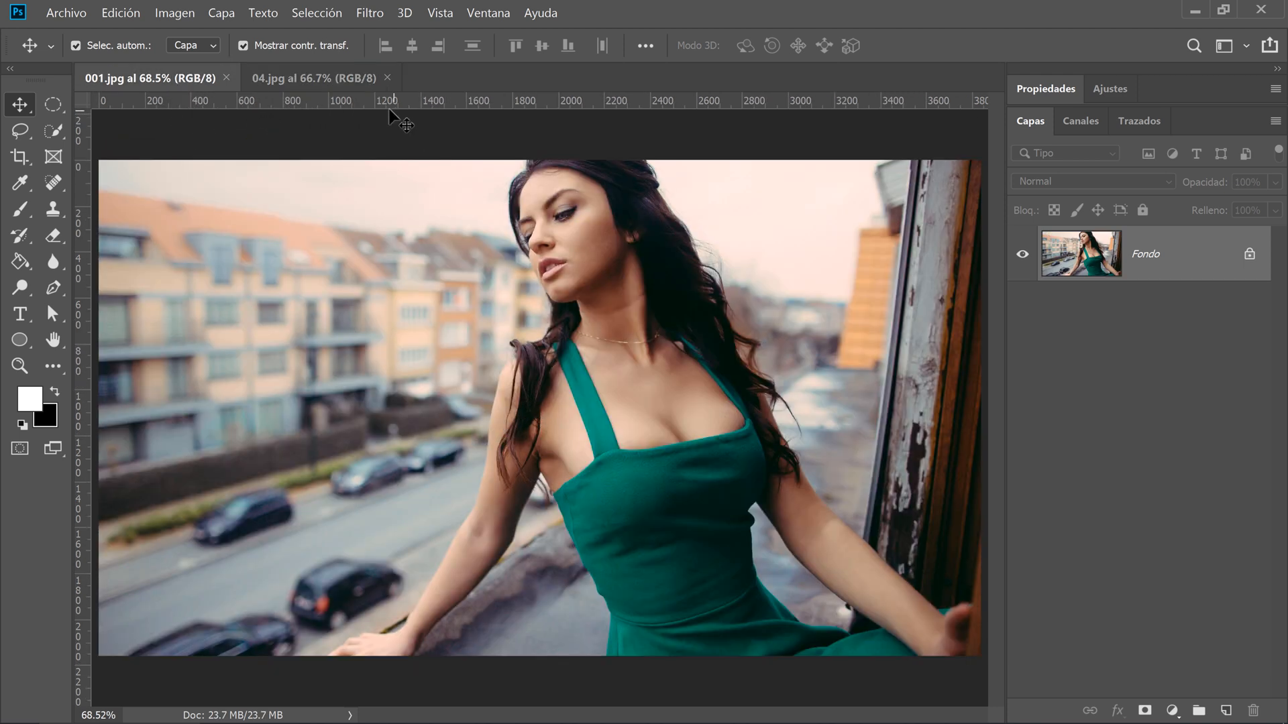
click(316, 79)
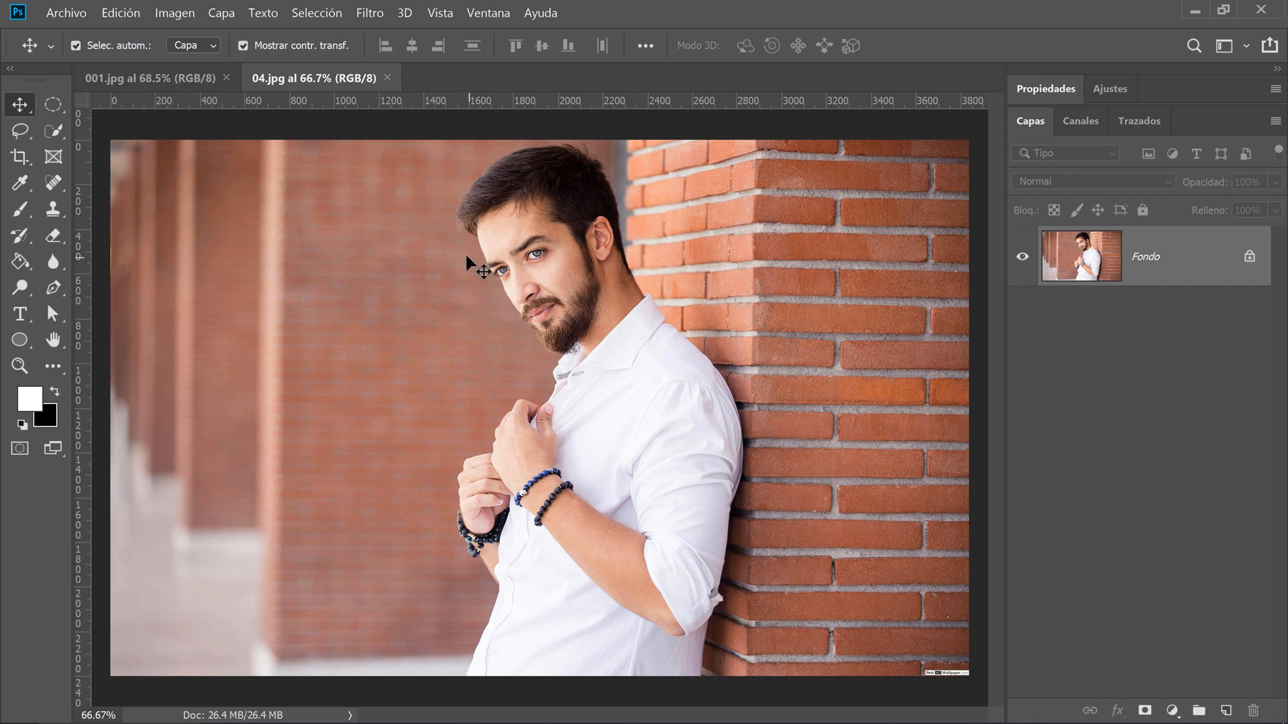
Try Select Subject on the man with the Quick Selection tool, and clear the selection
click(54, 131)
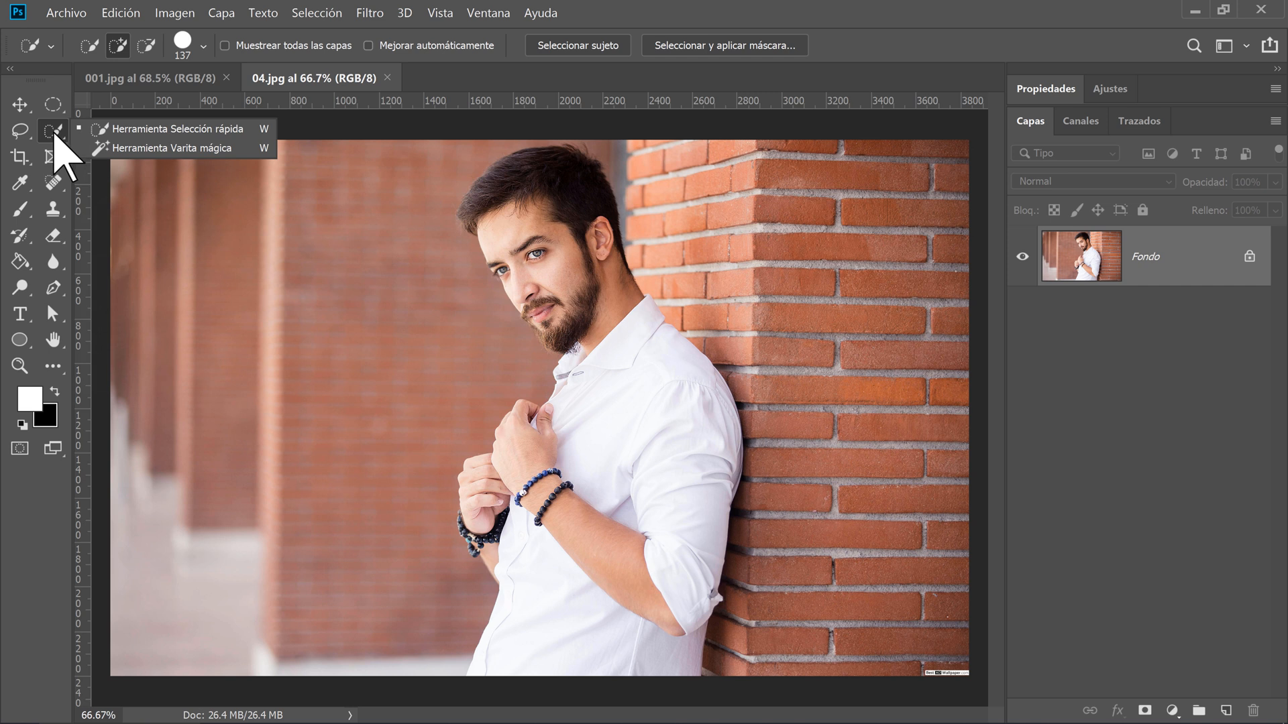
click(205, 128)
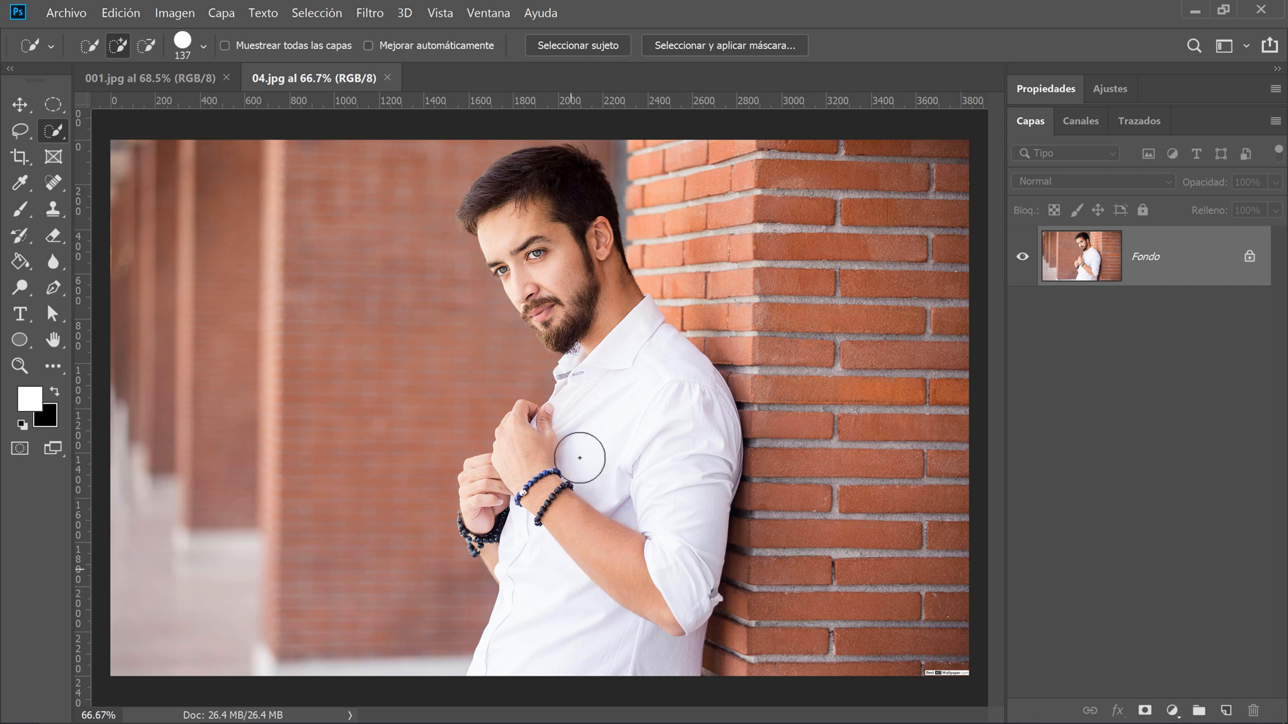
click(566, 44)
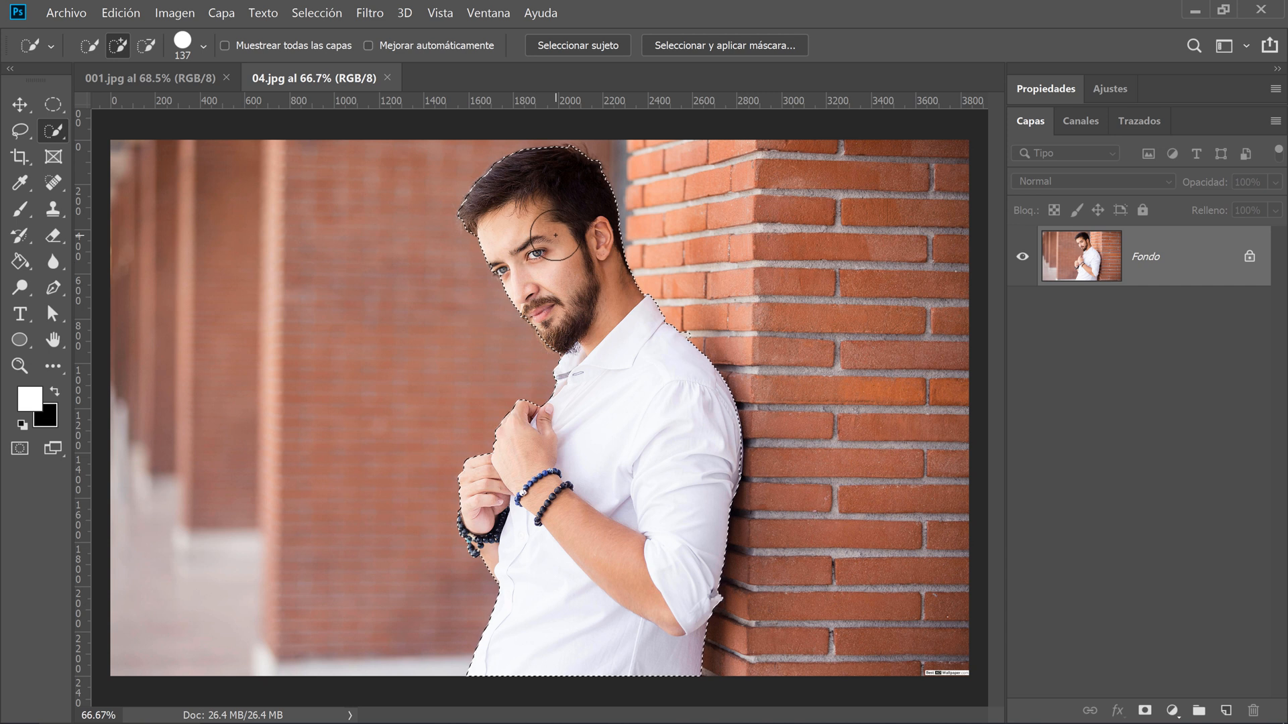
key(ctrl+d)
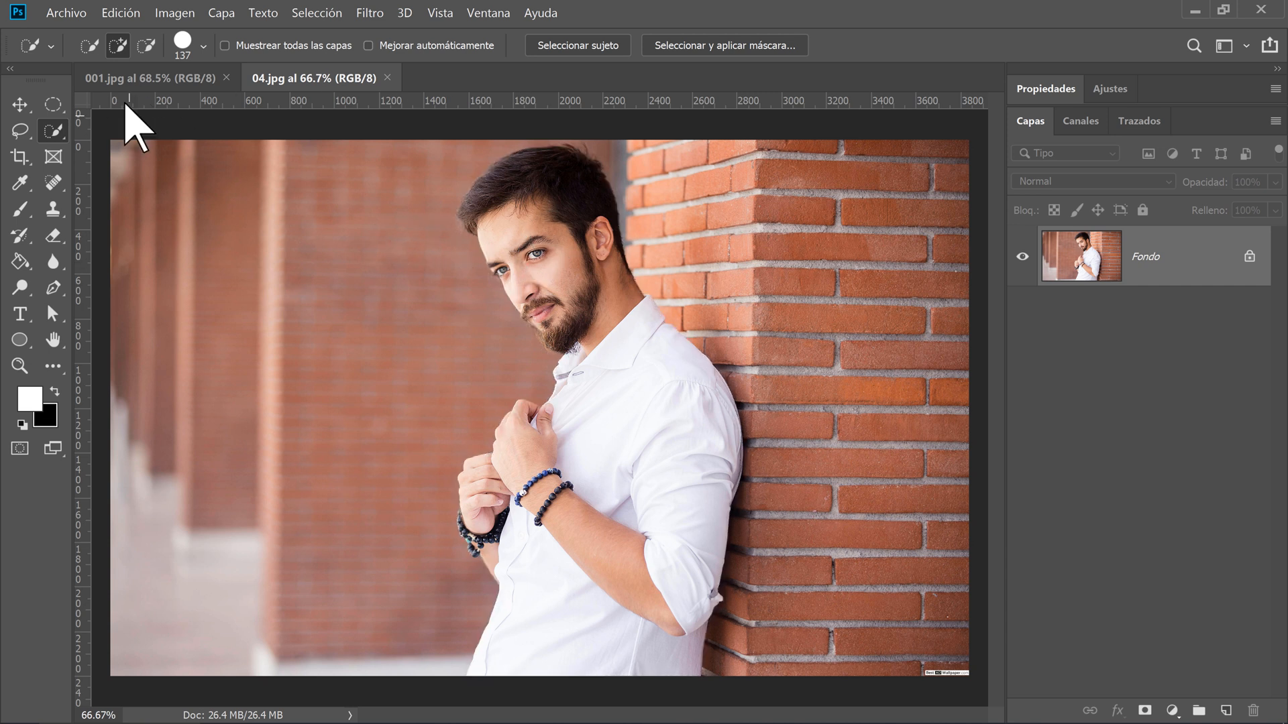
click(52, 105)
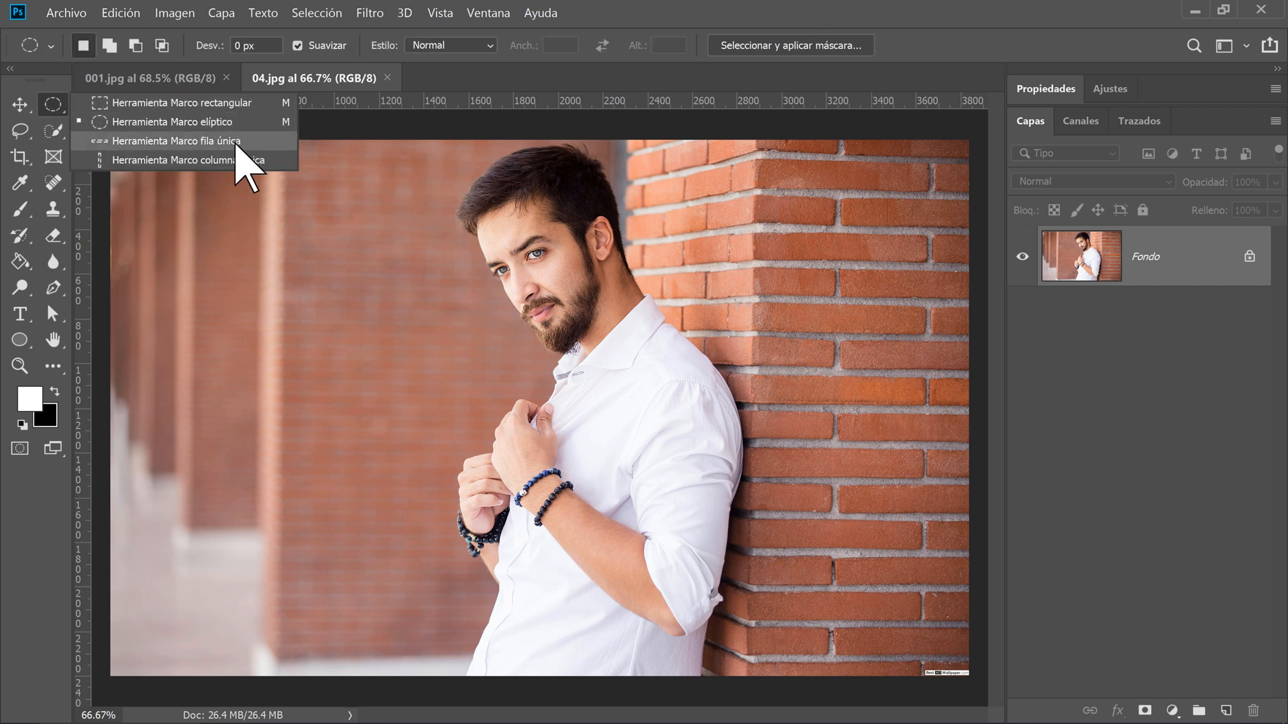
click(20, 130)
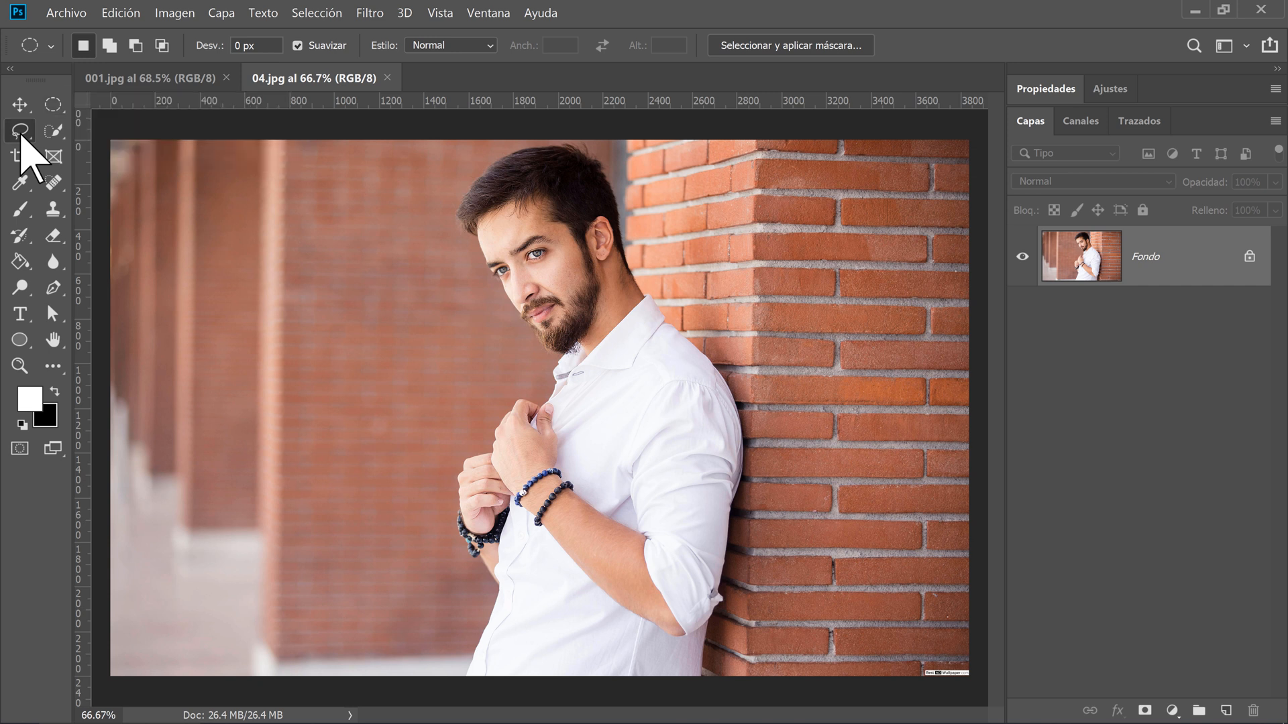
click(21, 131)
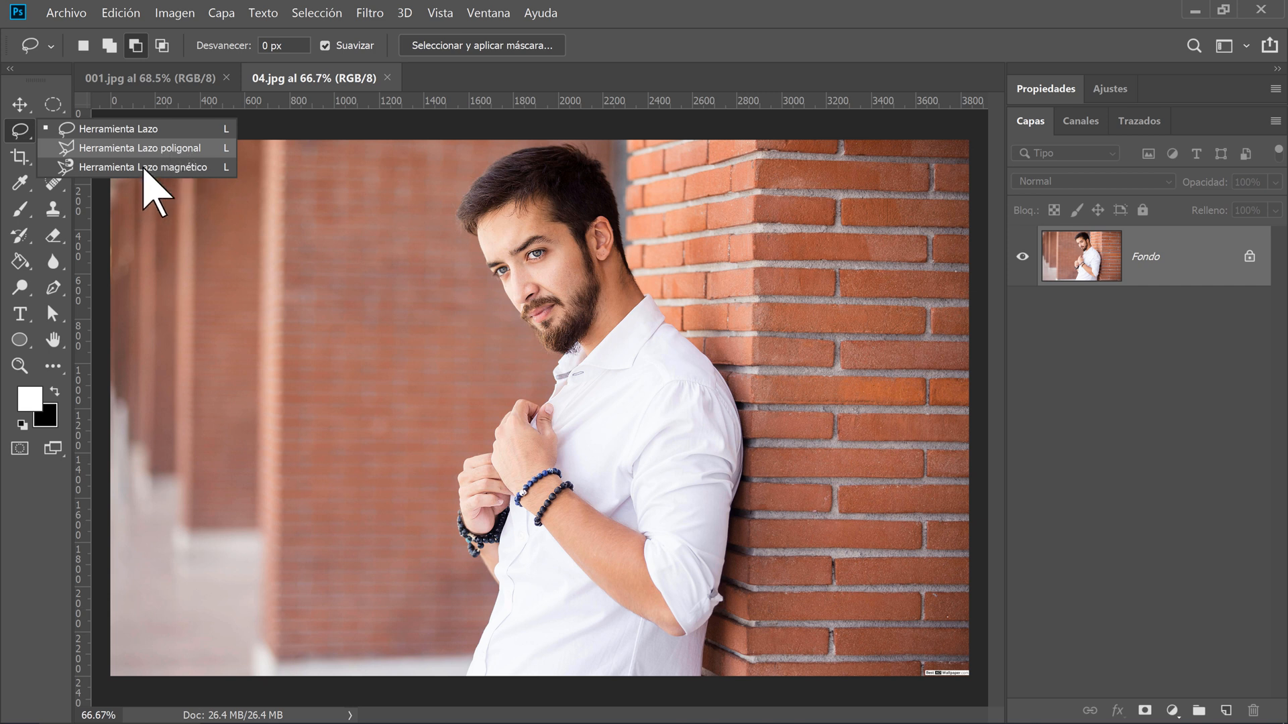
click(29, 591)
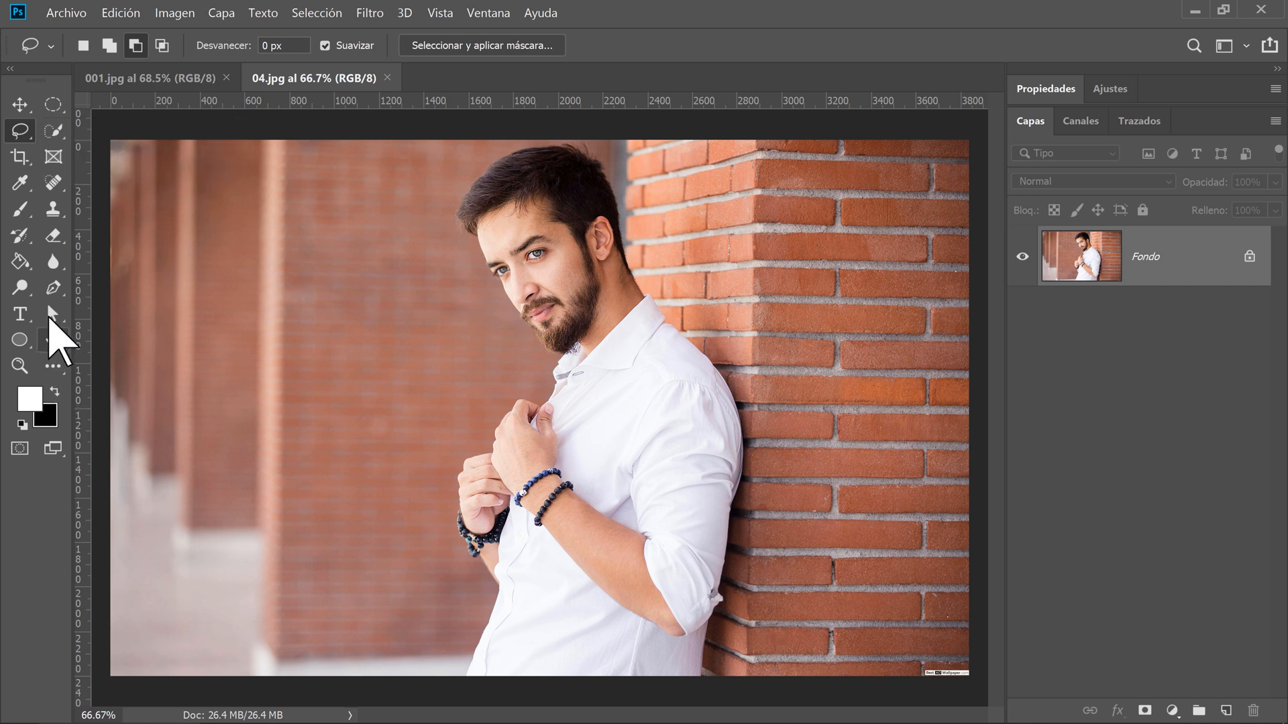
Outline the man's head with the Pen tool in Path (Trazado) mode and convert the path into a selection
click(53, 289)
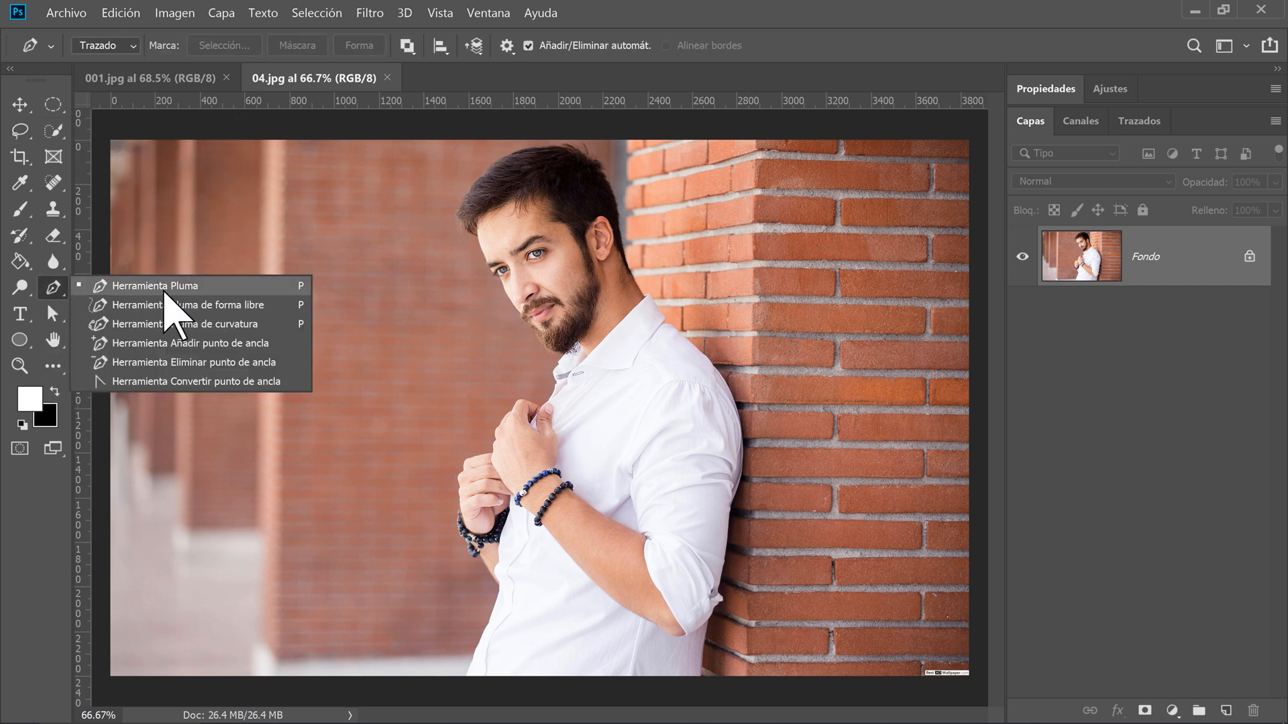
click(52, 288)
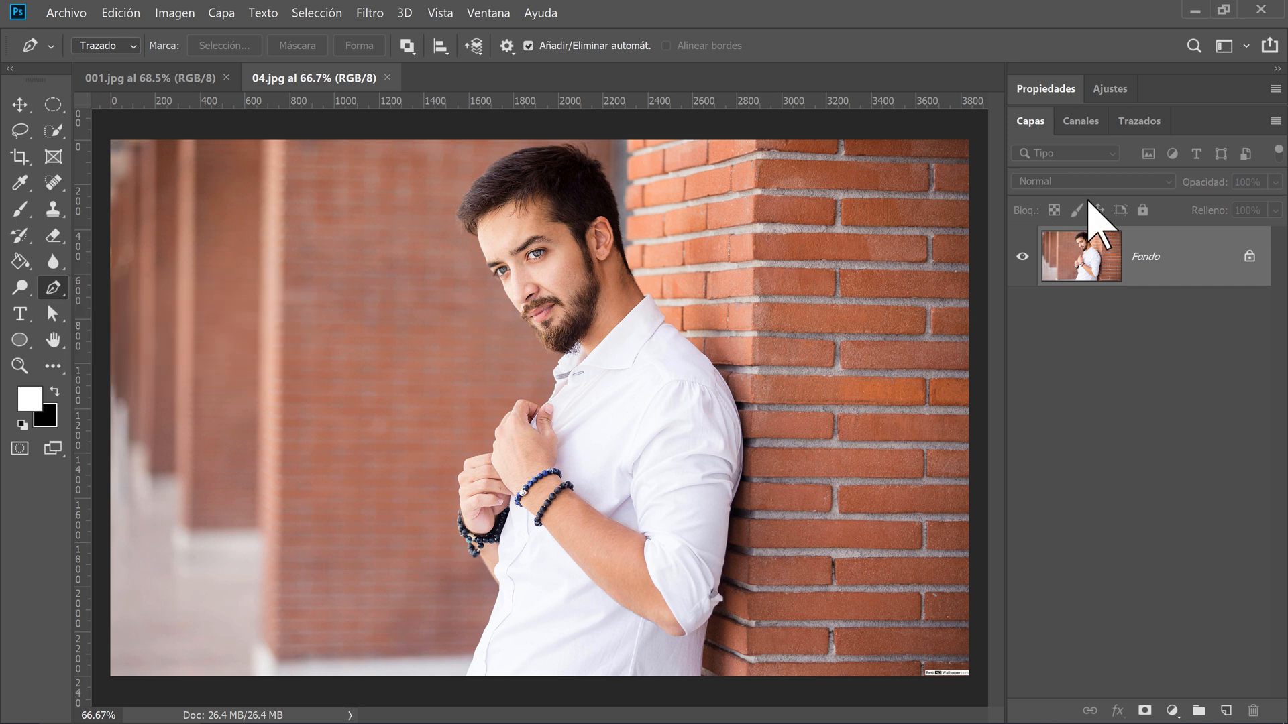
click(1138, 124)
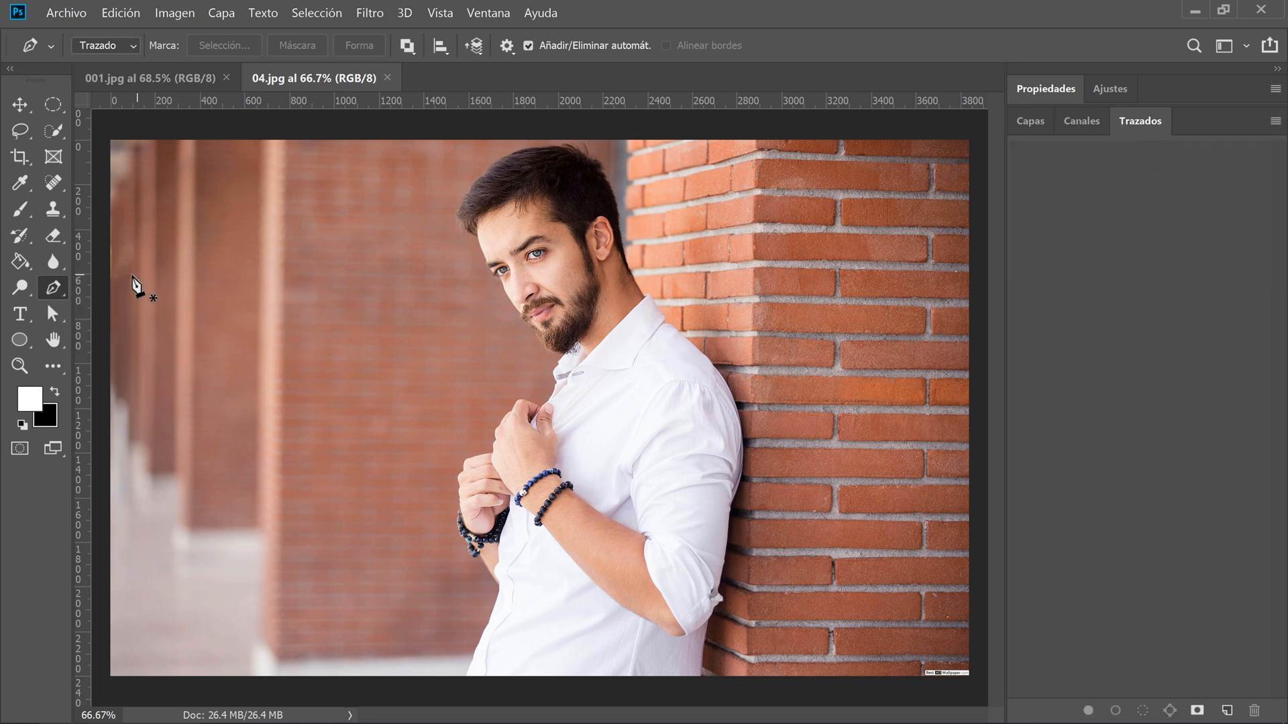
click(124, 50)
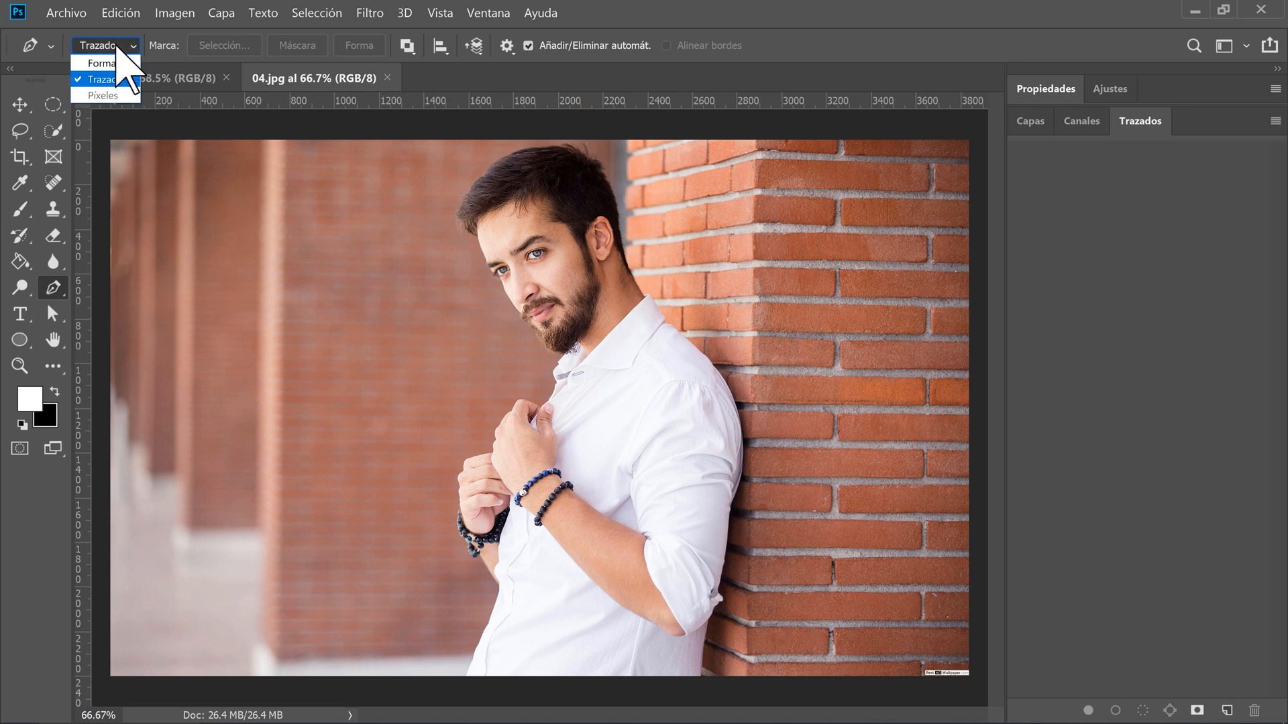
click(118, 83)
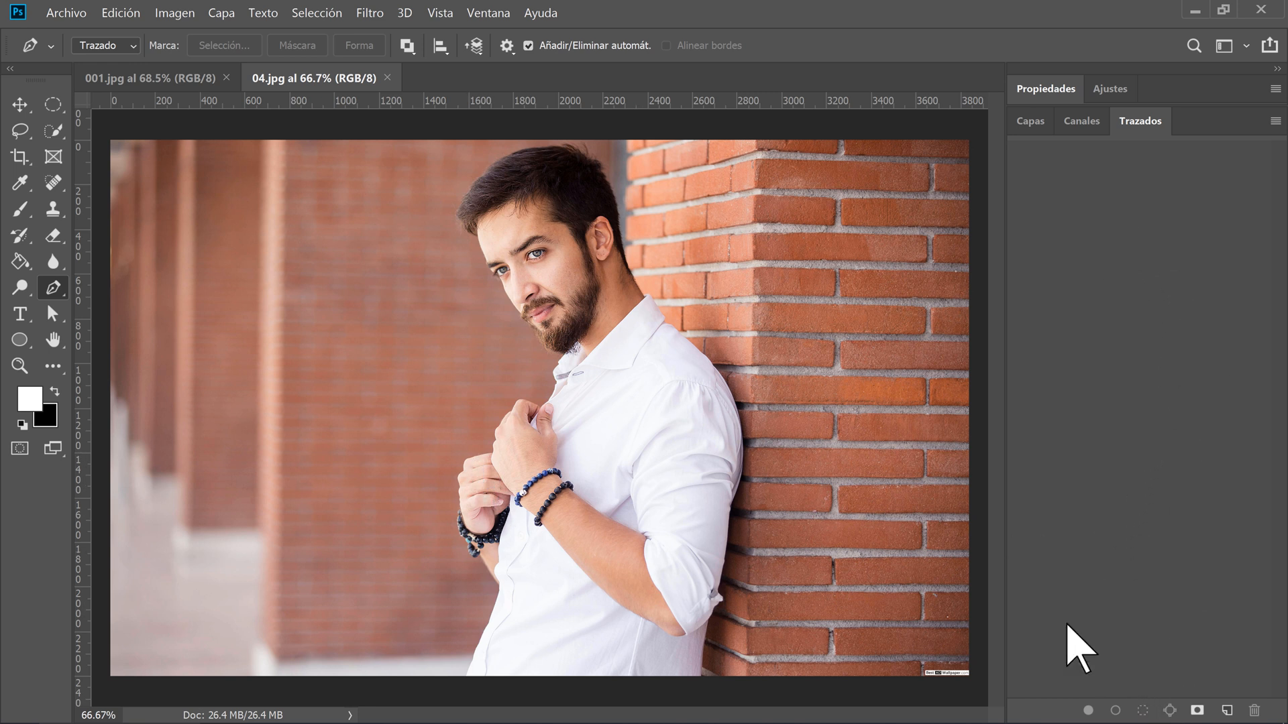
click(475, 223)
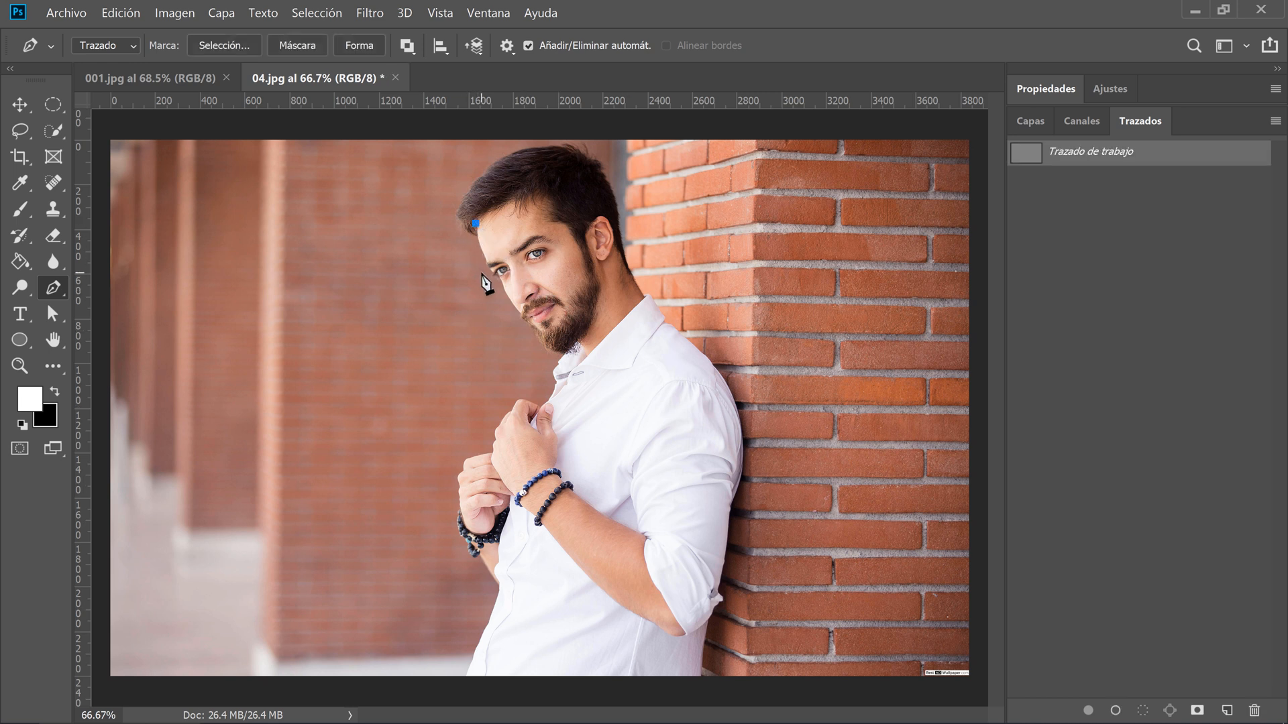
click(517, 316)
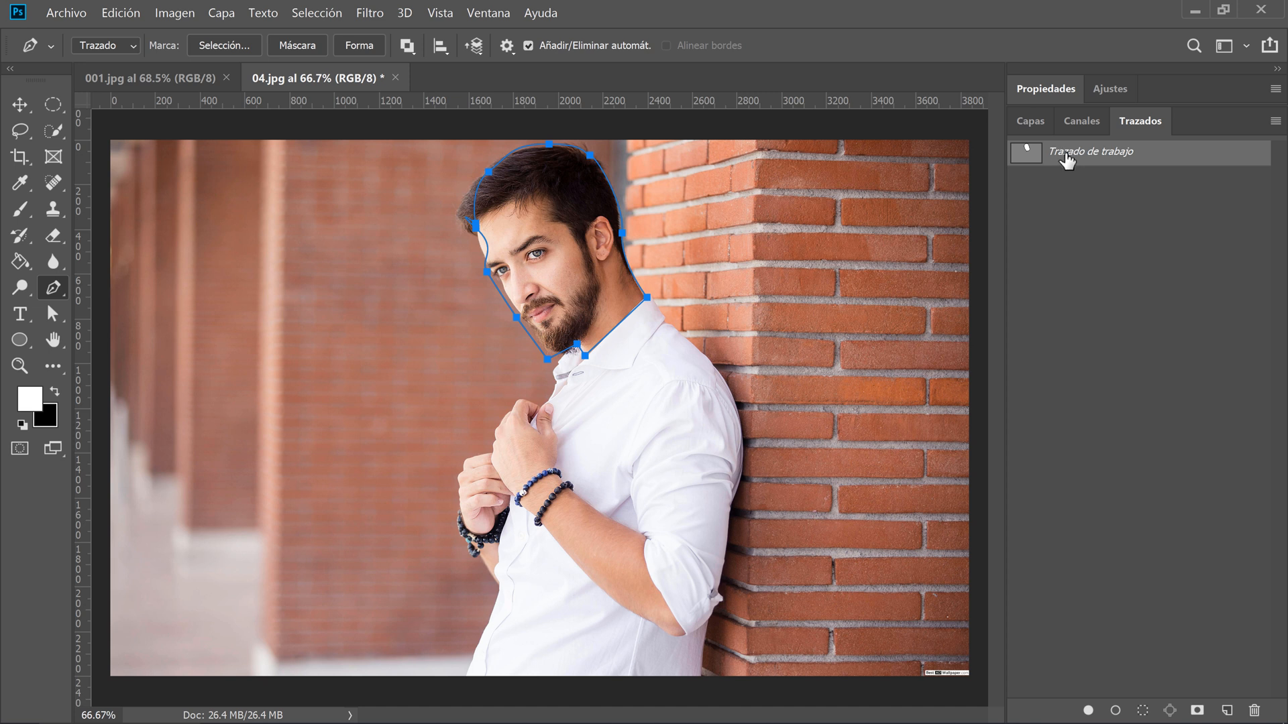
click(1142, 711)
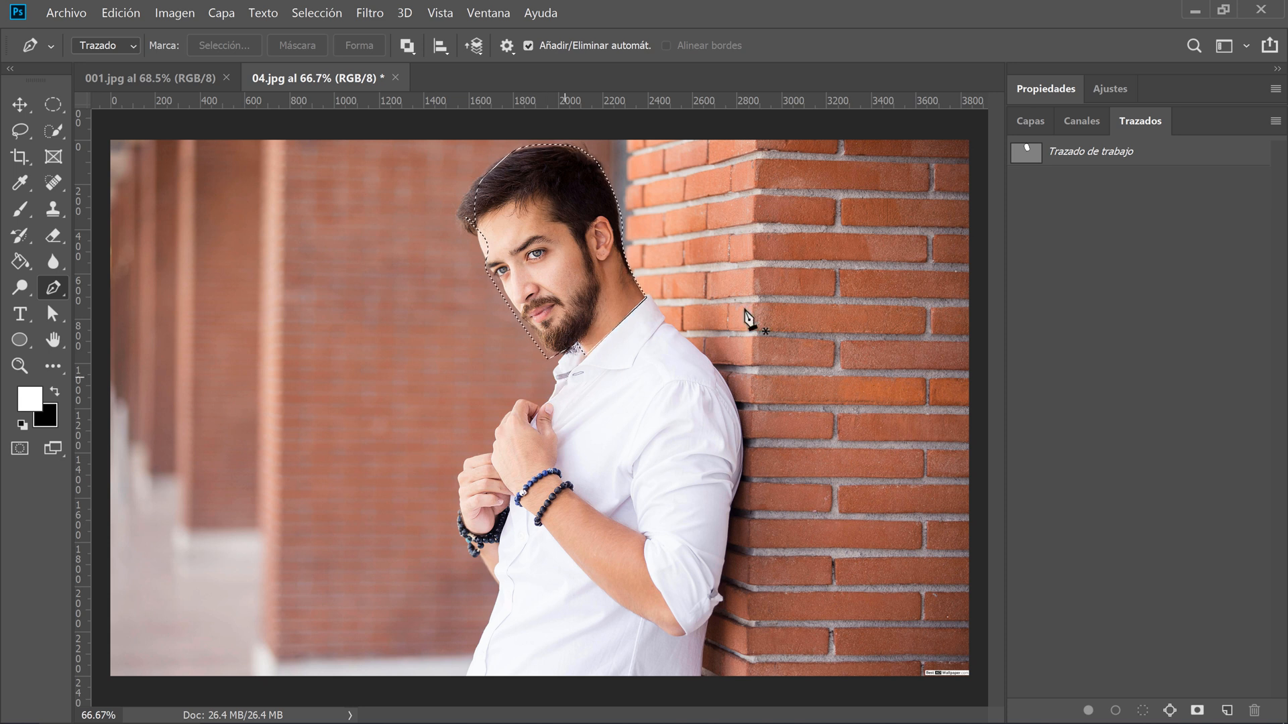
Clear the head selection and delete the work path around the man's head
key(ctrl+d)
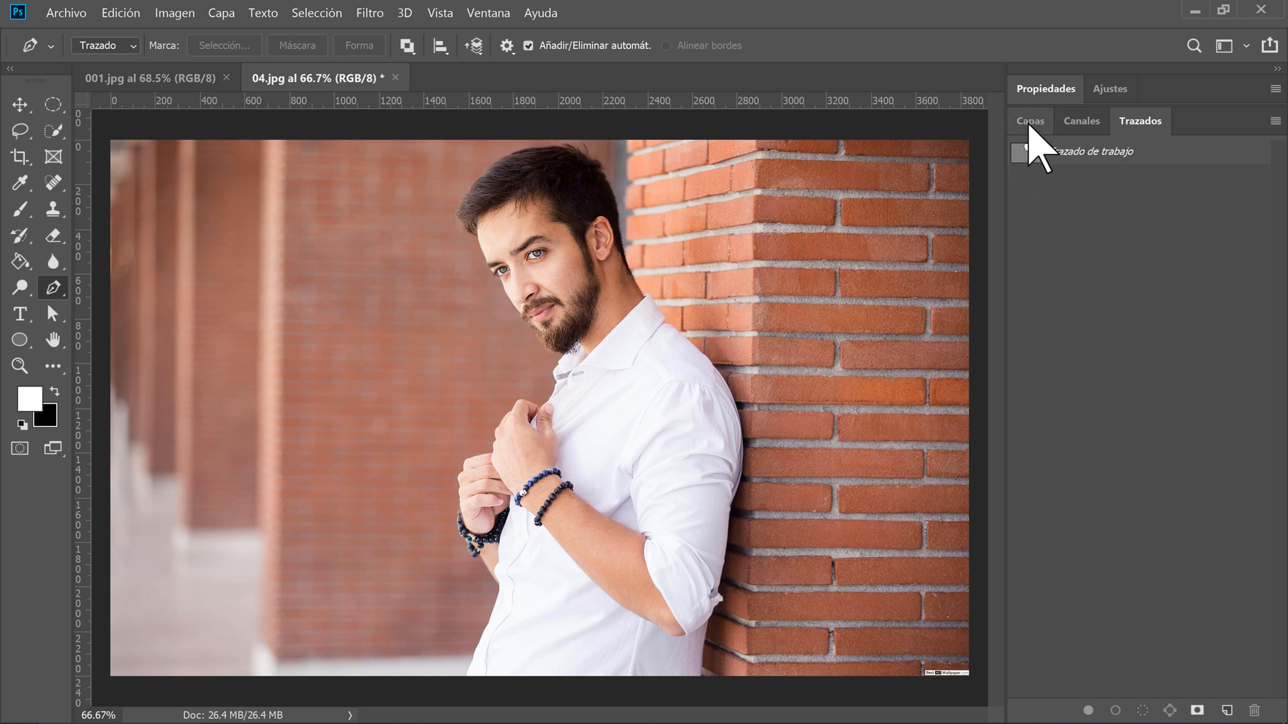
click(1134, 161)
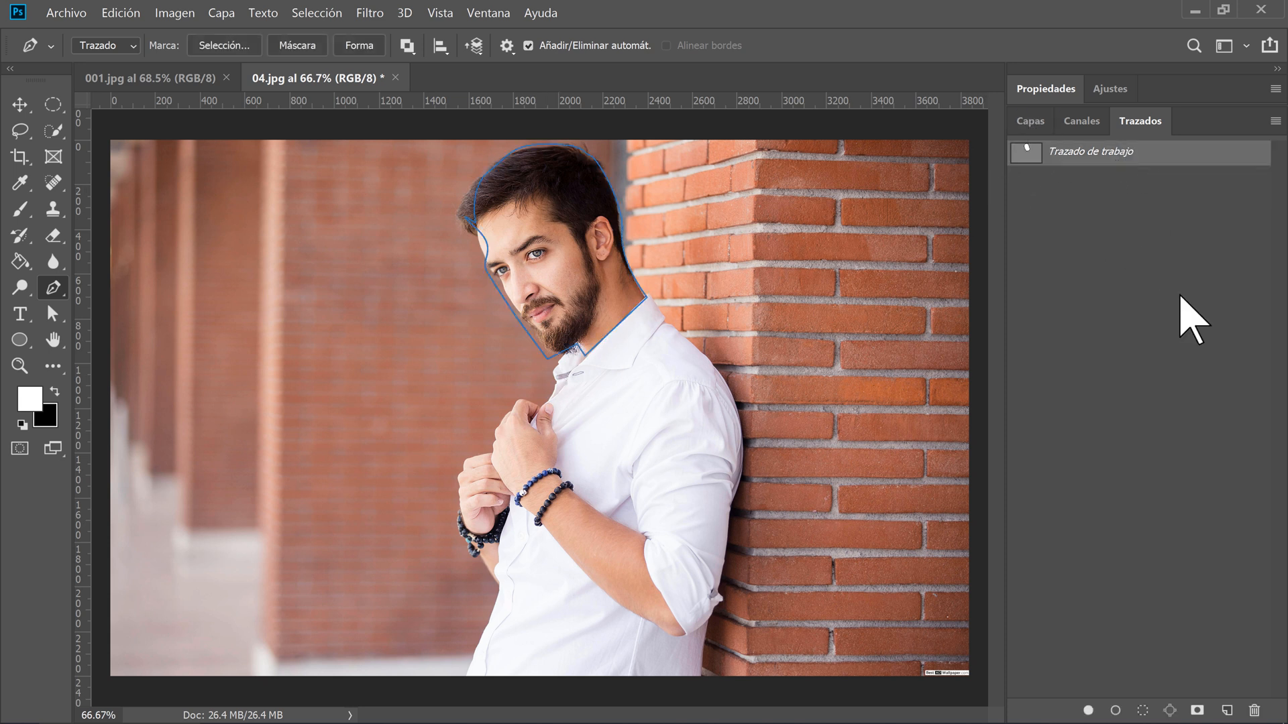
click(1254, 709)
click(697, 320)
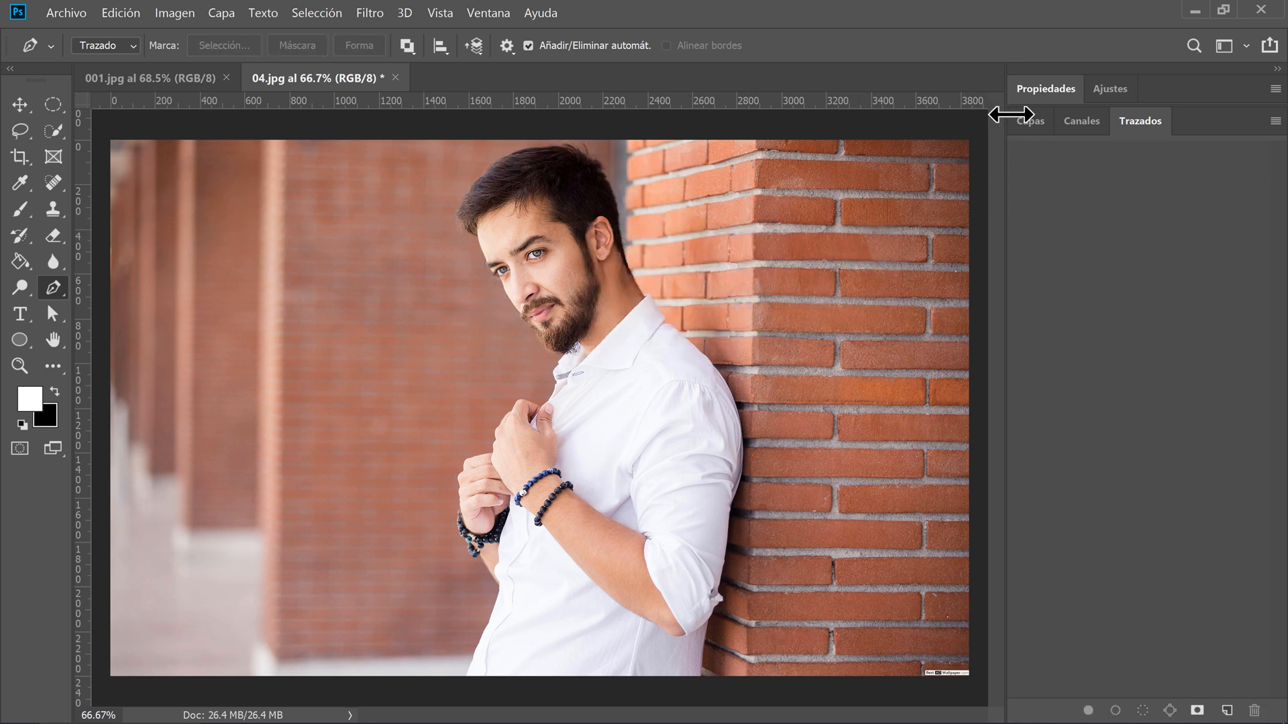
click(1030, 121)
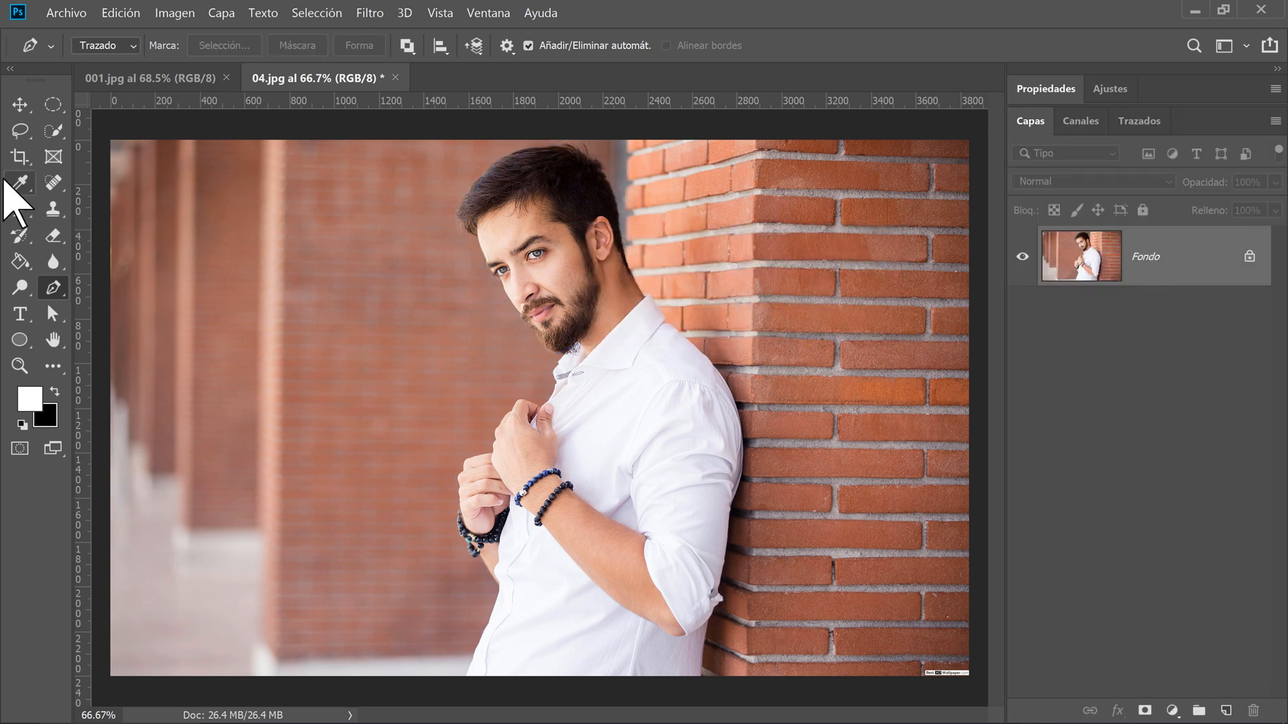
Select the man's head, shirt, arms and hands by painting over them with the Quick Selection tool
click(62, 132)
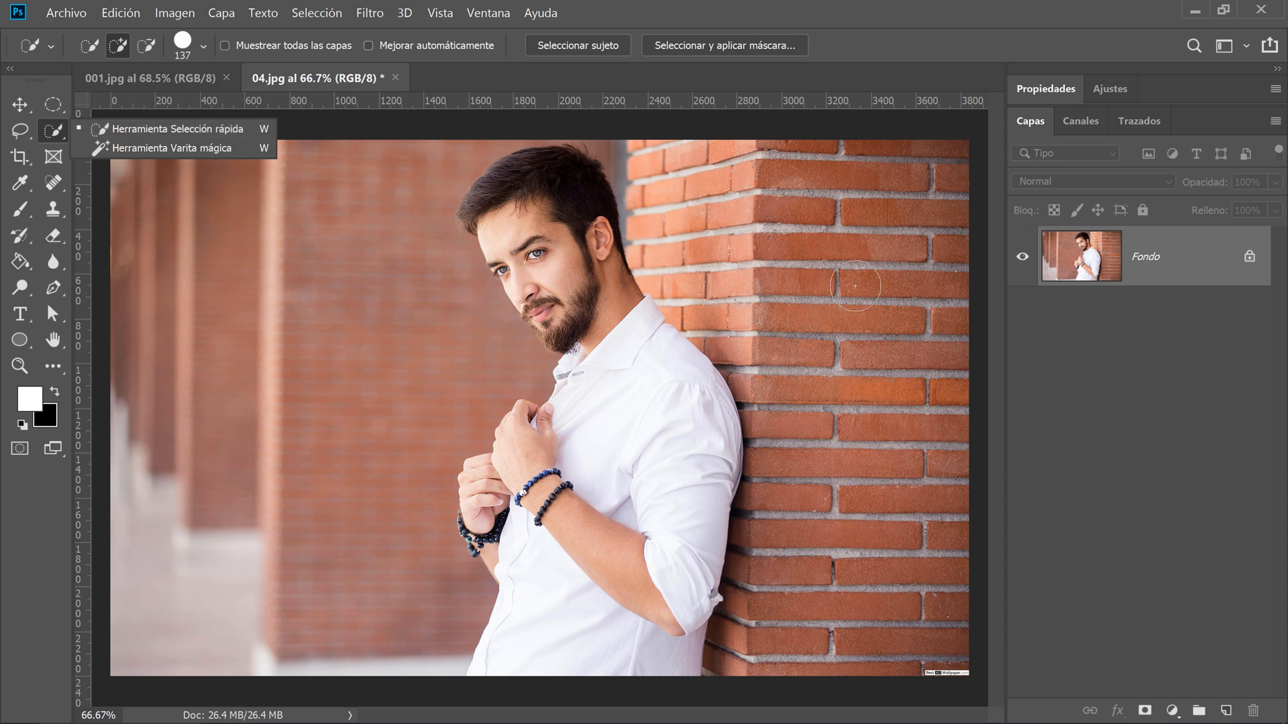
click(195, 130)
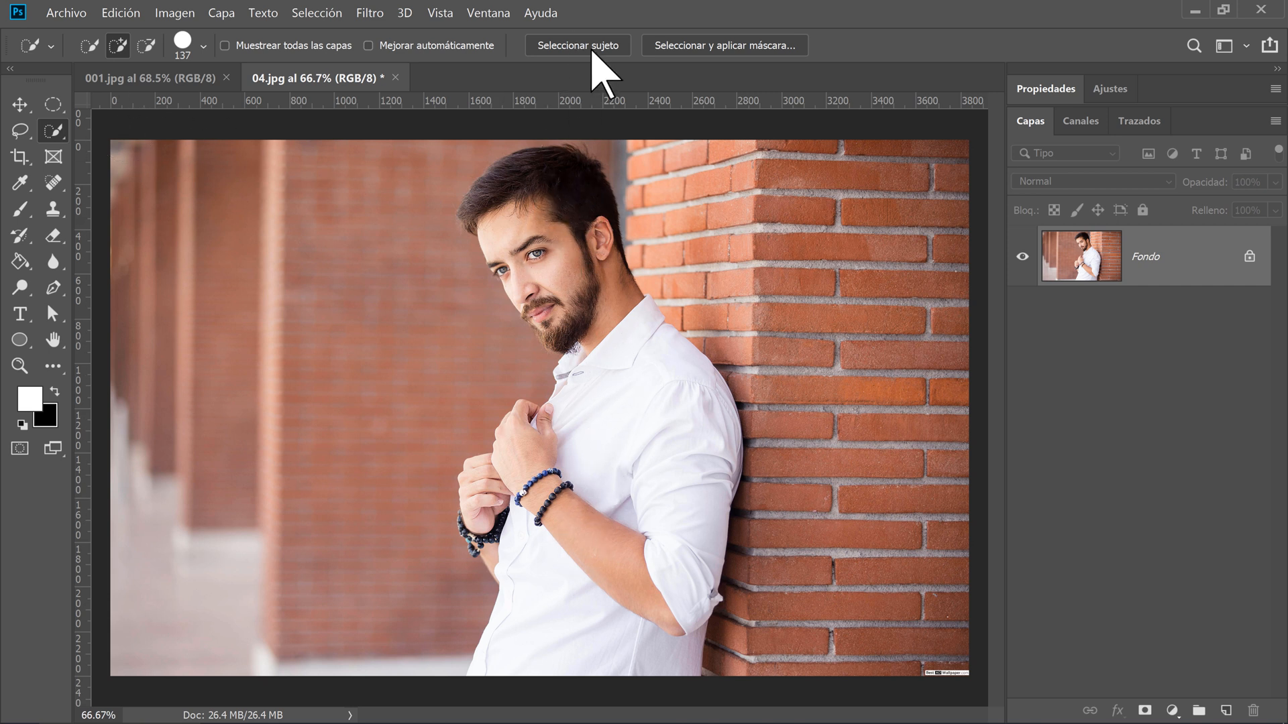
mouse_move(551, 176)
mouse_down()
mouse_move(537, 231)
mouse_move(556, 264)
mouse_up()
mouse_move(594, 310)
mouse_down()
mouse_move(634, 359)
mouse_move(630, 417)
mouse_up()
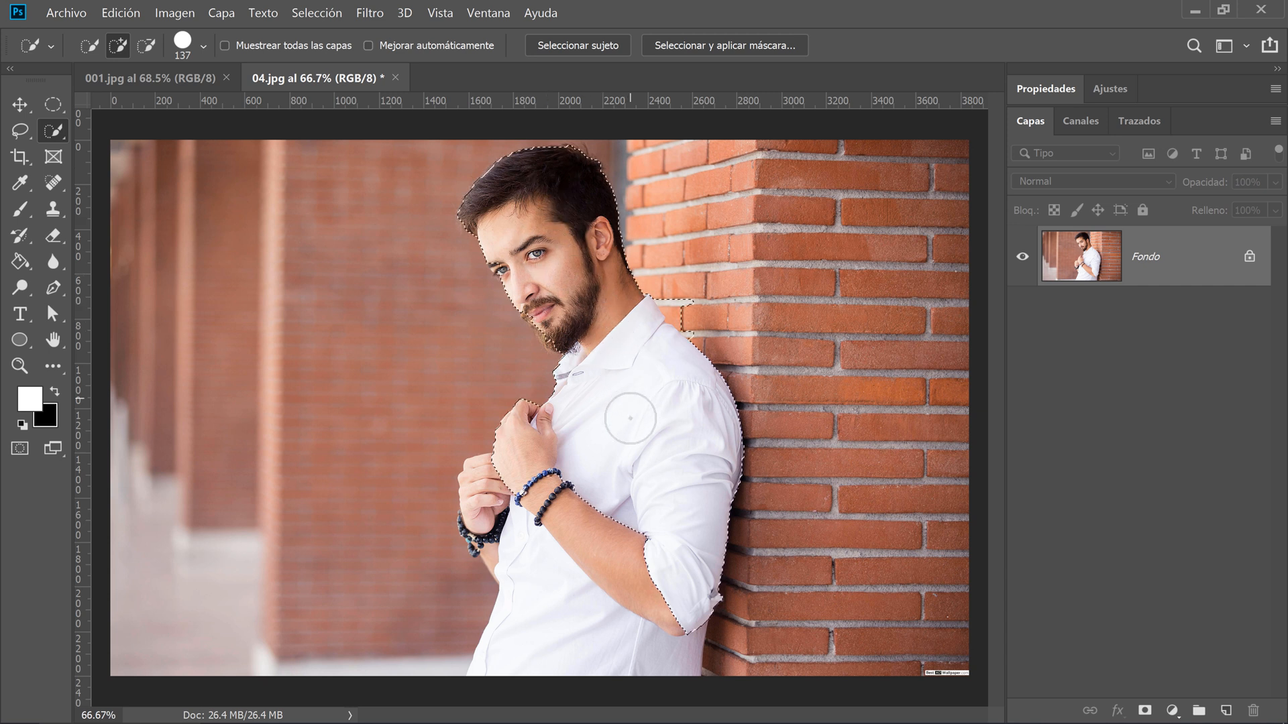
mouse_move(603, 533)
mouse_down()
mouse_move(566, 610)
mouse_move(494, 505)
mouse_move(506, 554)
mouse_up()
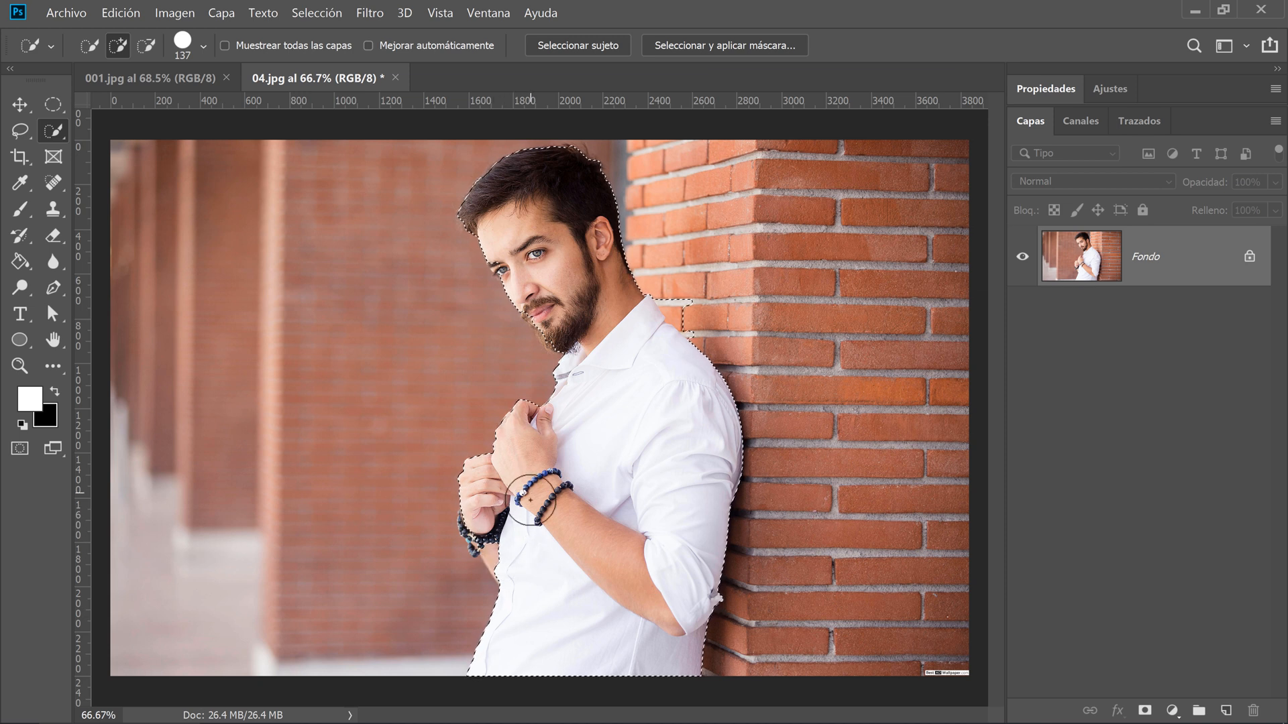
Add the missing piece of forearm below the dark beaded bracelets to the selection
scroll(555, 552, up, 3)
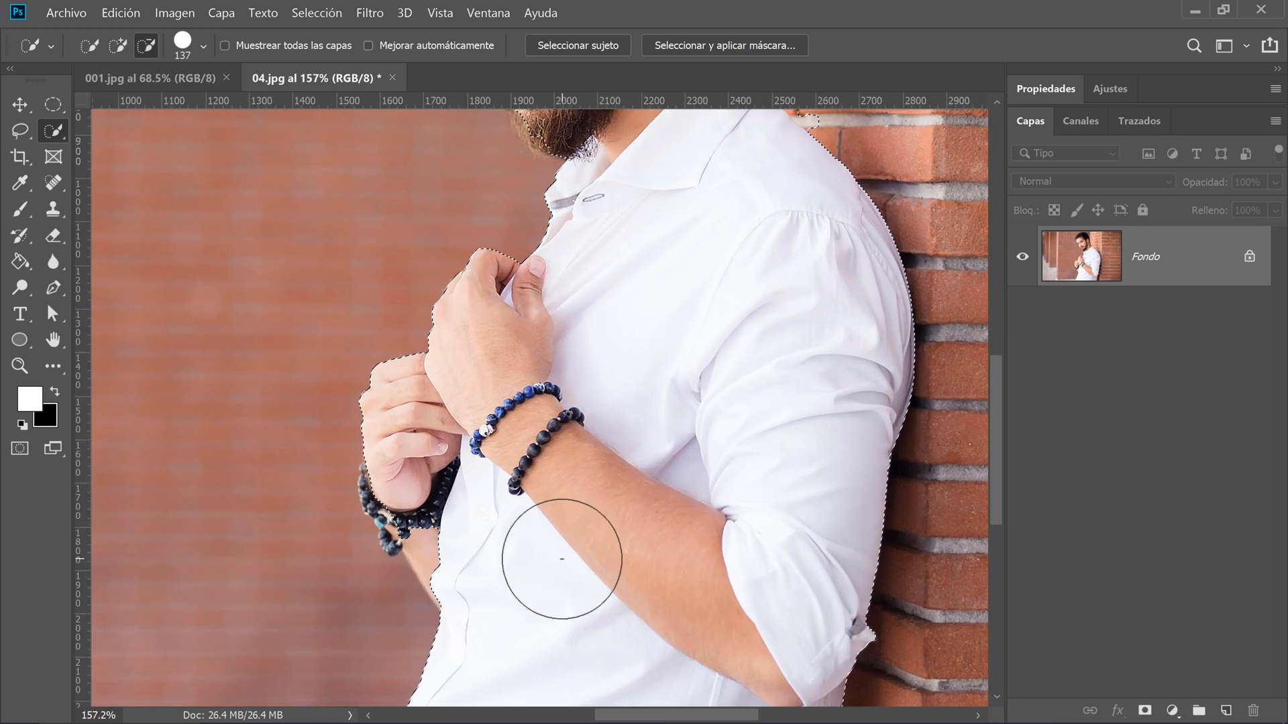
scroll(562, 559, up, 1)
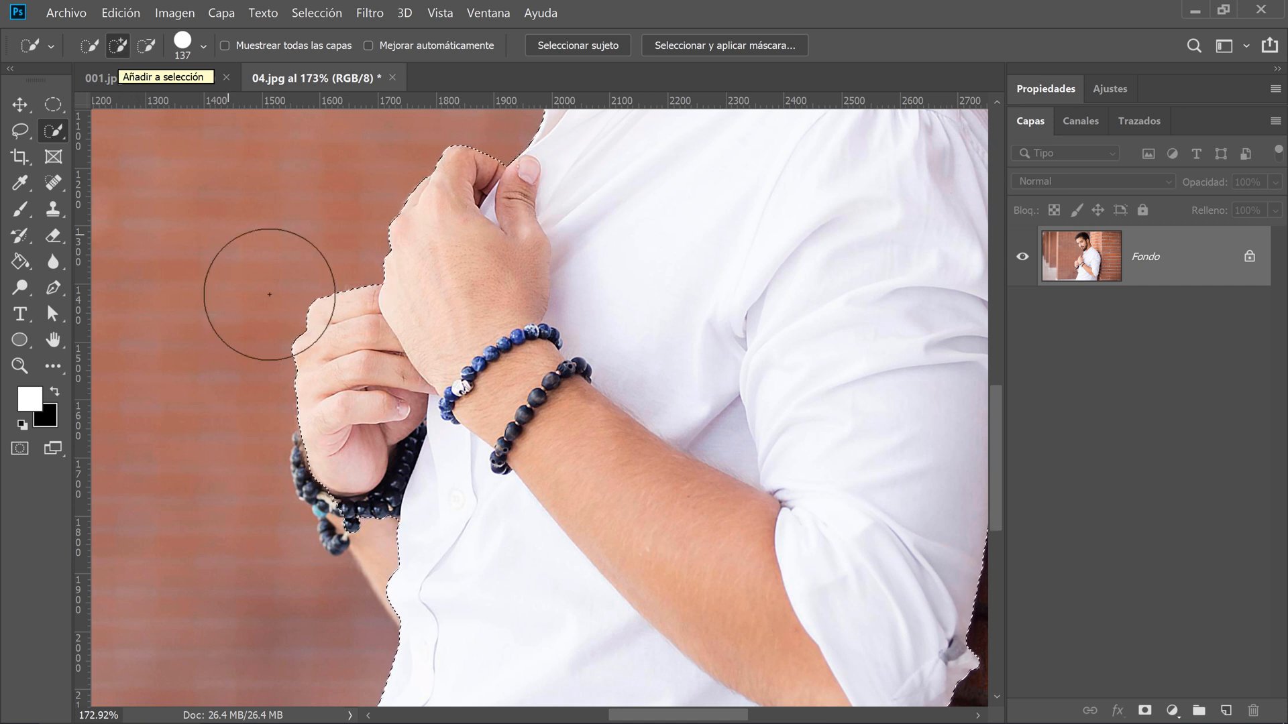
drag(410, 532, 382, 505)
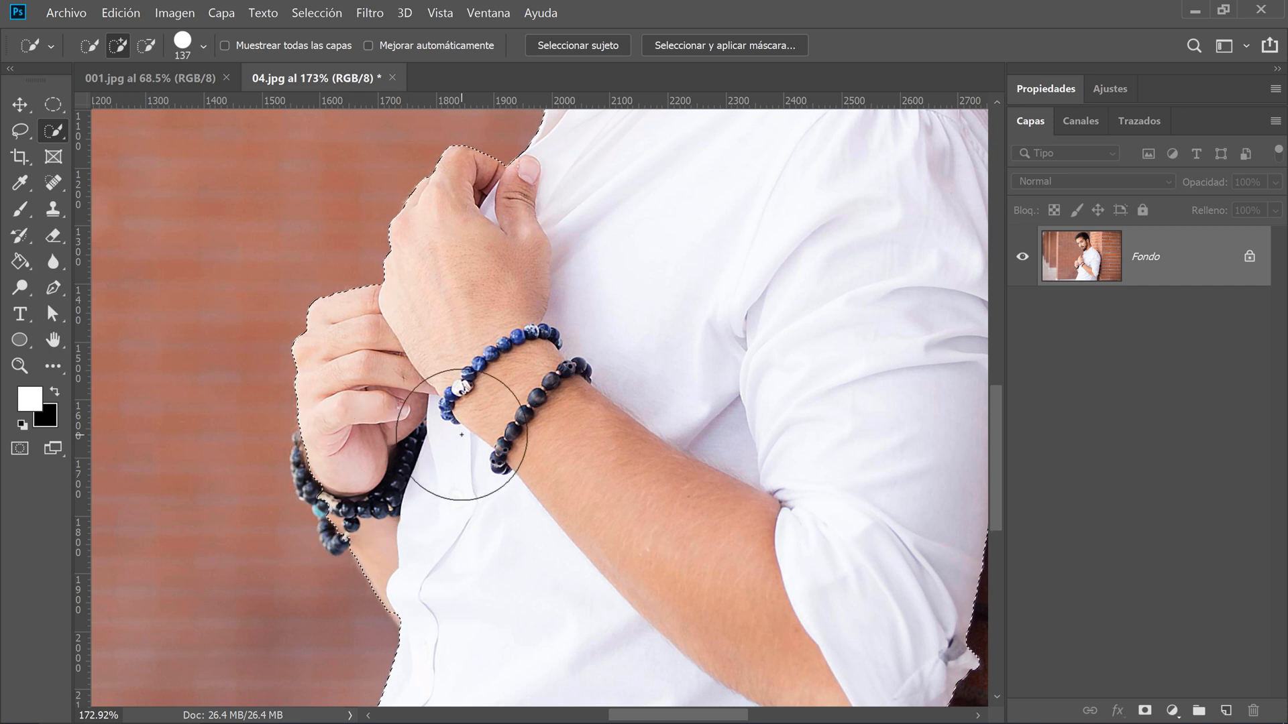
Reduce the Quick Selection brush to 62 px and add the man's moustache and beard edge to the selection
drag(460, 436, 426, 460)
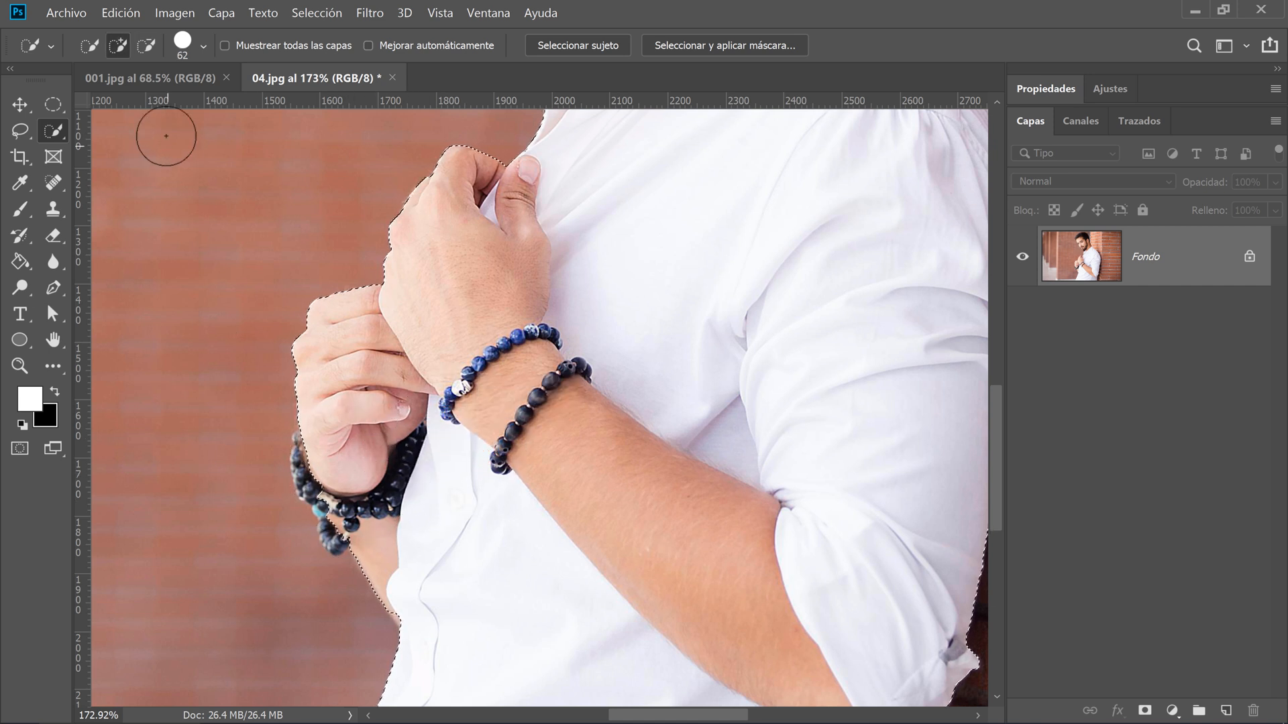
click(204, 45)
click(206, 45)
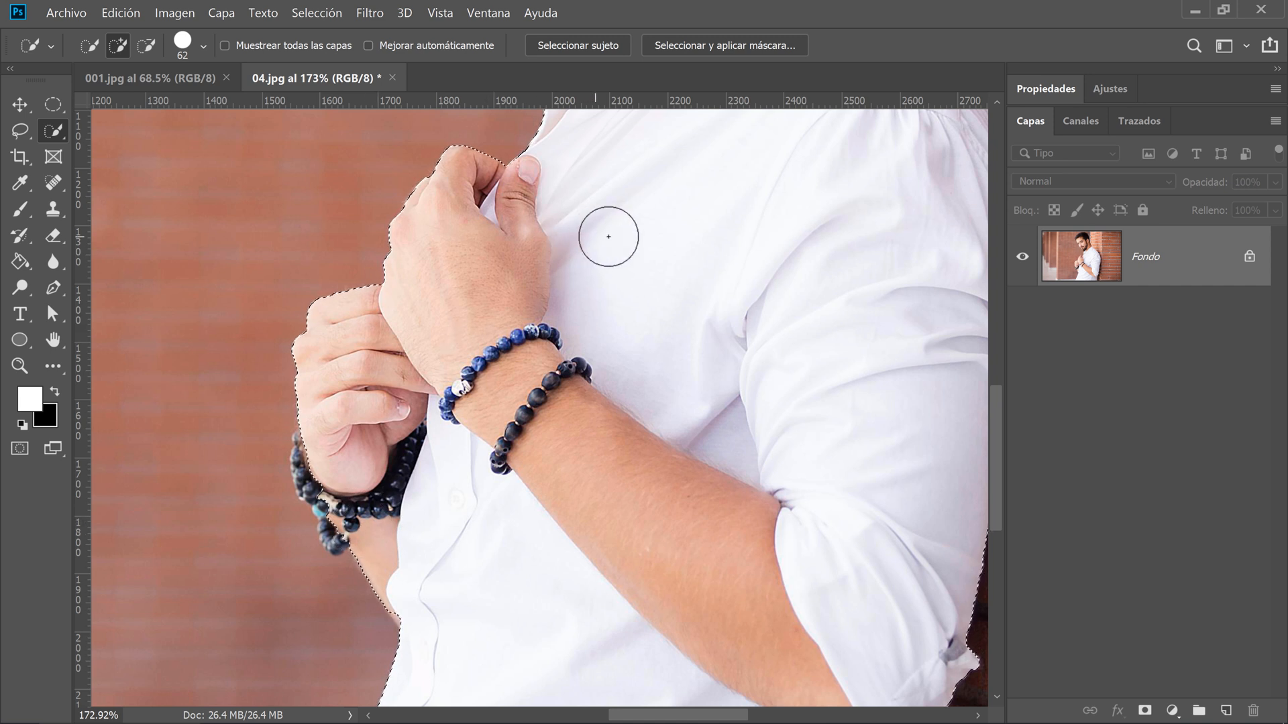
drag(606, 230, 474, 595)
drag(445, 364, 635, 472)
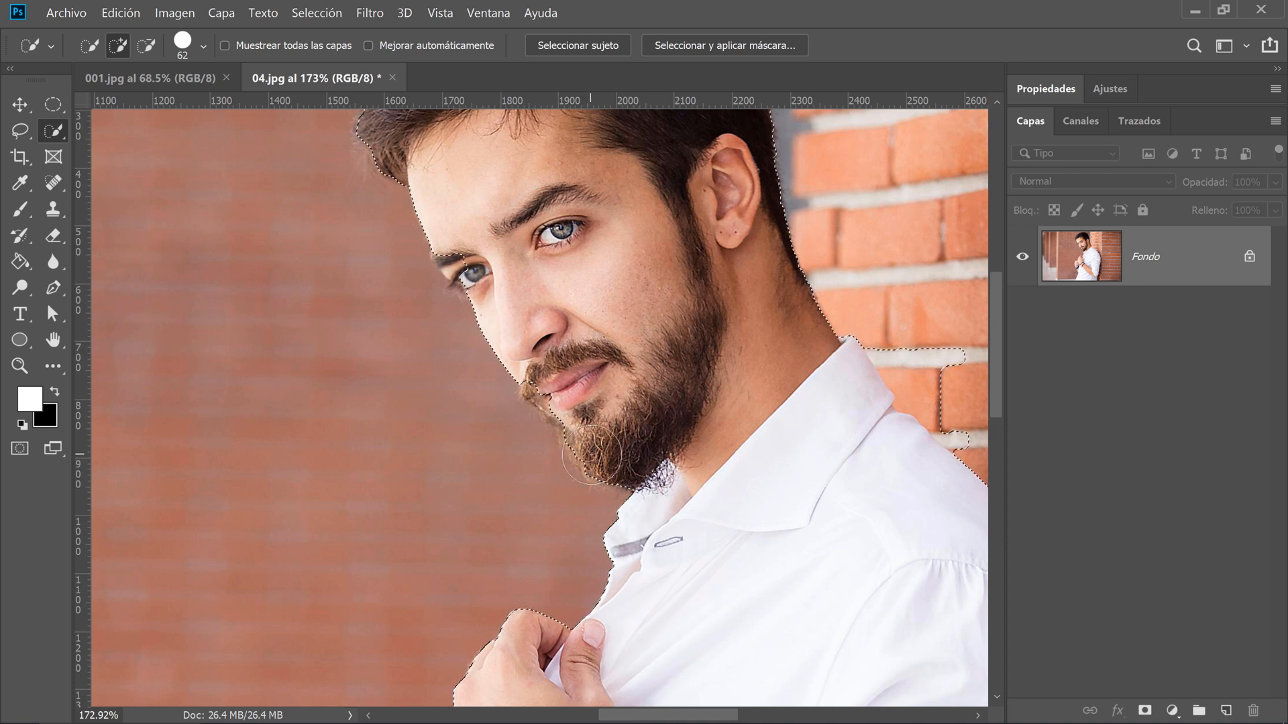
drag(561, 406, 544, 387)
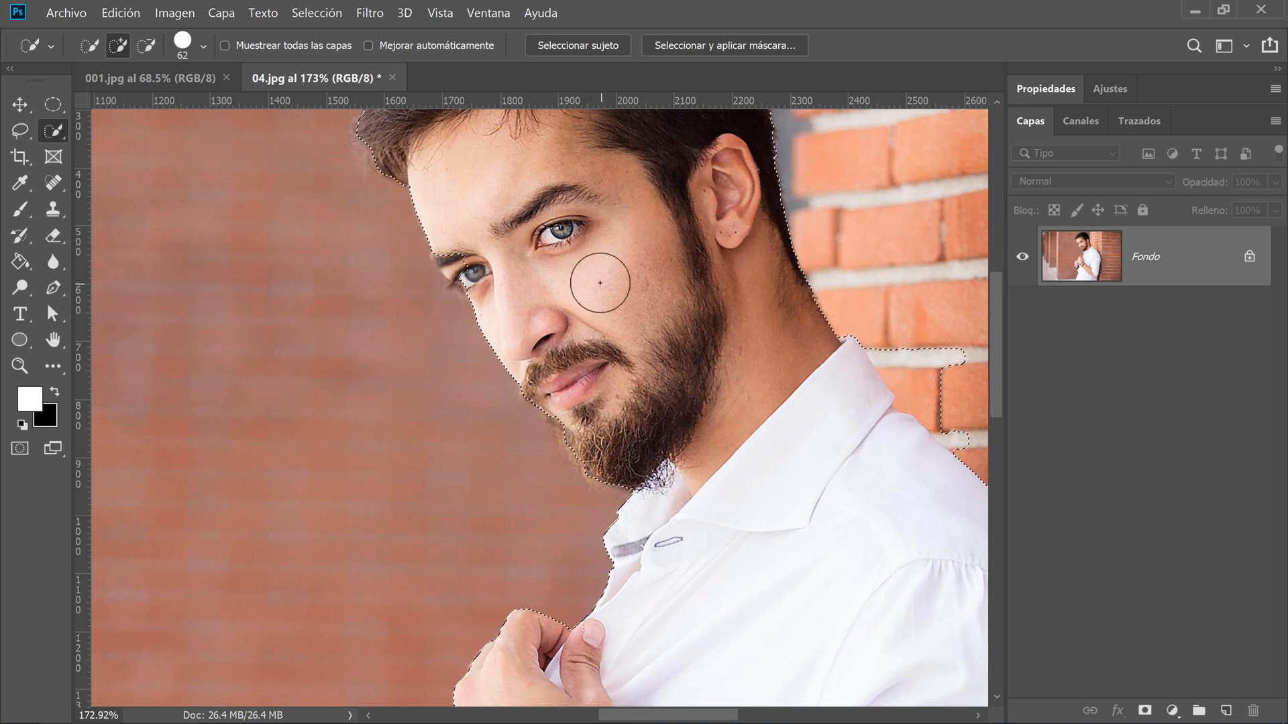
Reduce the Quick Selection brush to 20 px and add the outer edge of the hair above the forehead to the selection
drag(599, 289, 613, 454)
drag(563, 220, 550, 306)
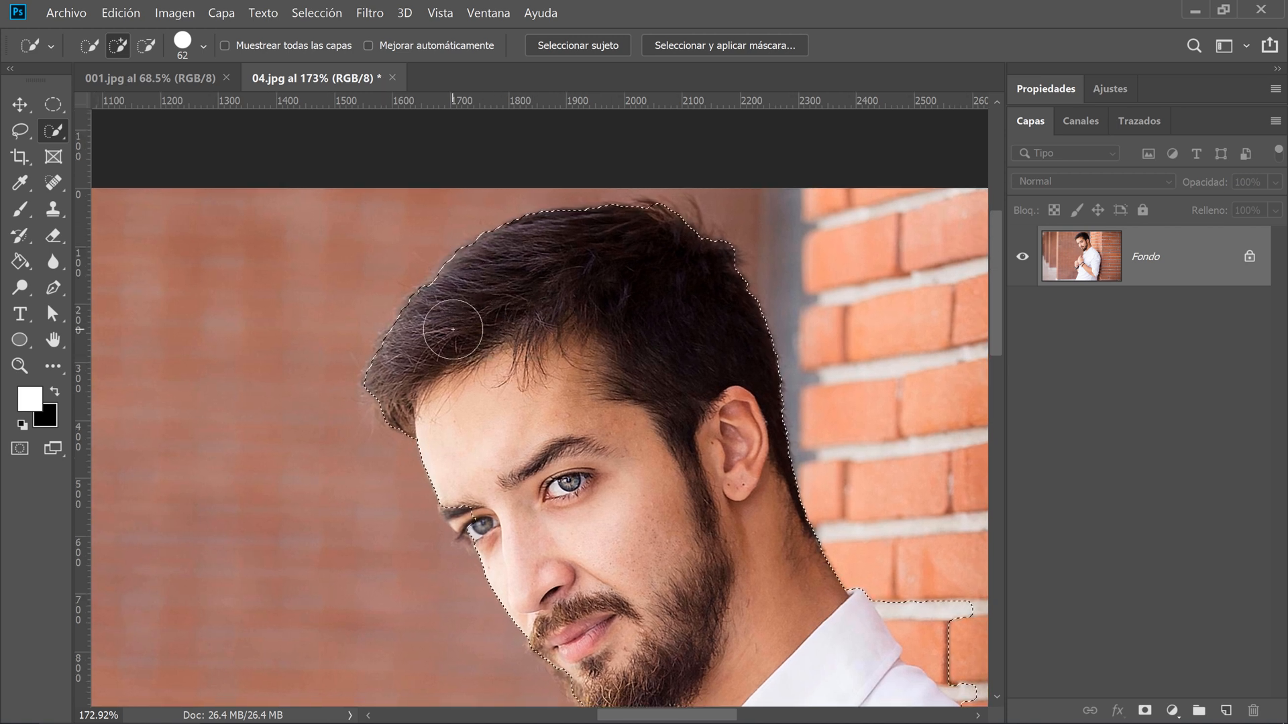
scroll(466, 322, up, 5)
drag(452, 259, 488, 402)
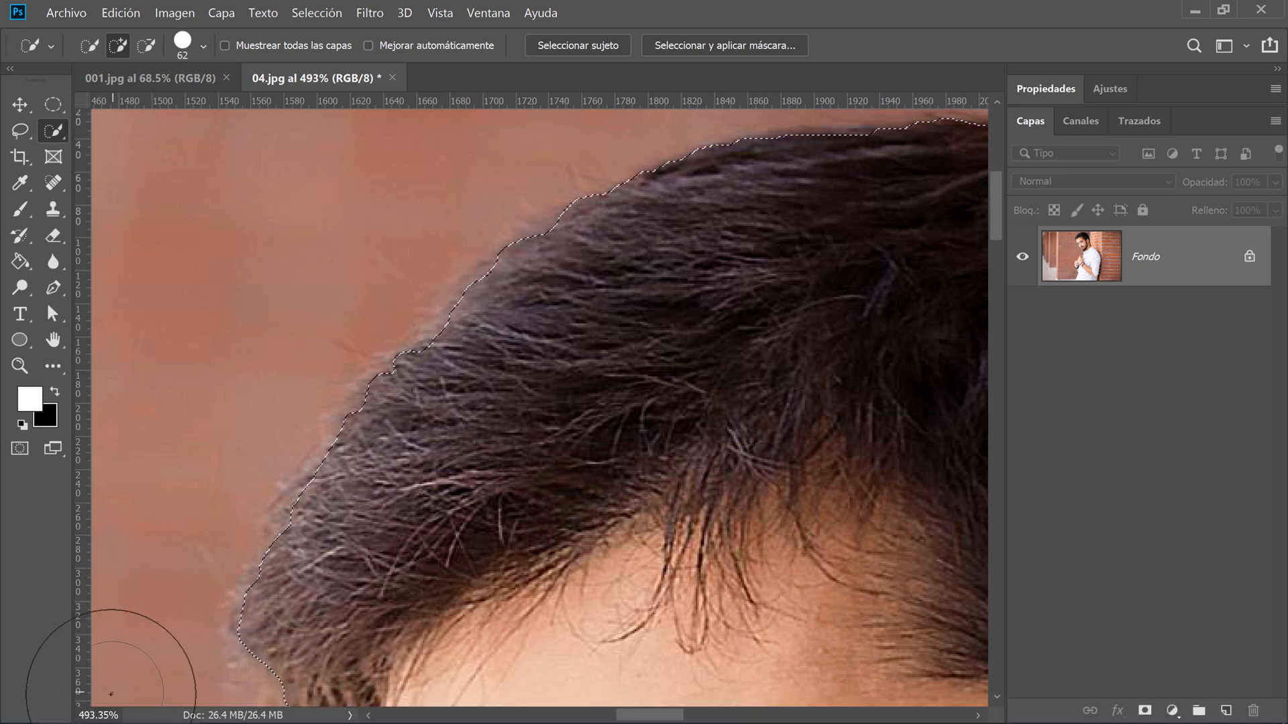
alt+right_click(564, 316)
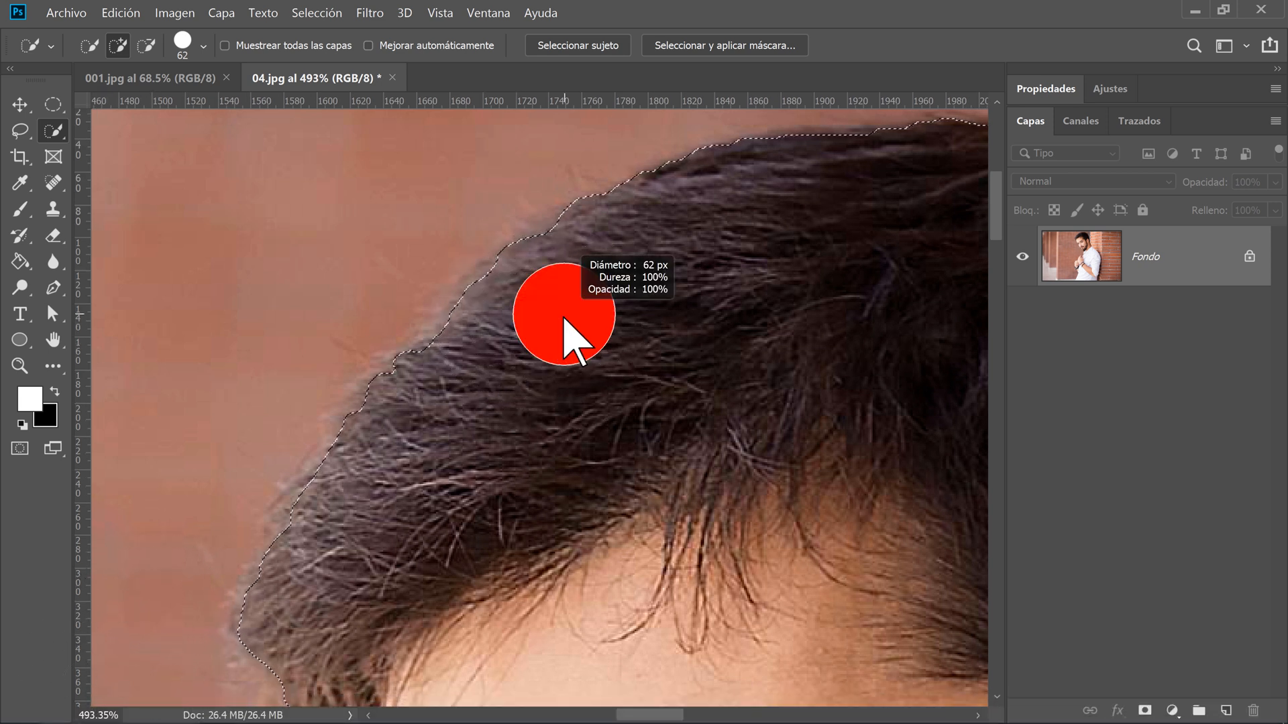
click(452, 331)
drag(422, 351, 365, 416)
Subtract the brick wall areas beside the shirt collar and shoulder from the selection with the 20 px Quick Selection brush
drag(839, 304, 397, 396)
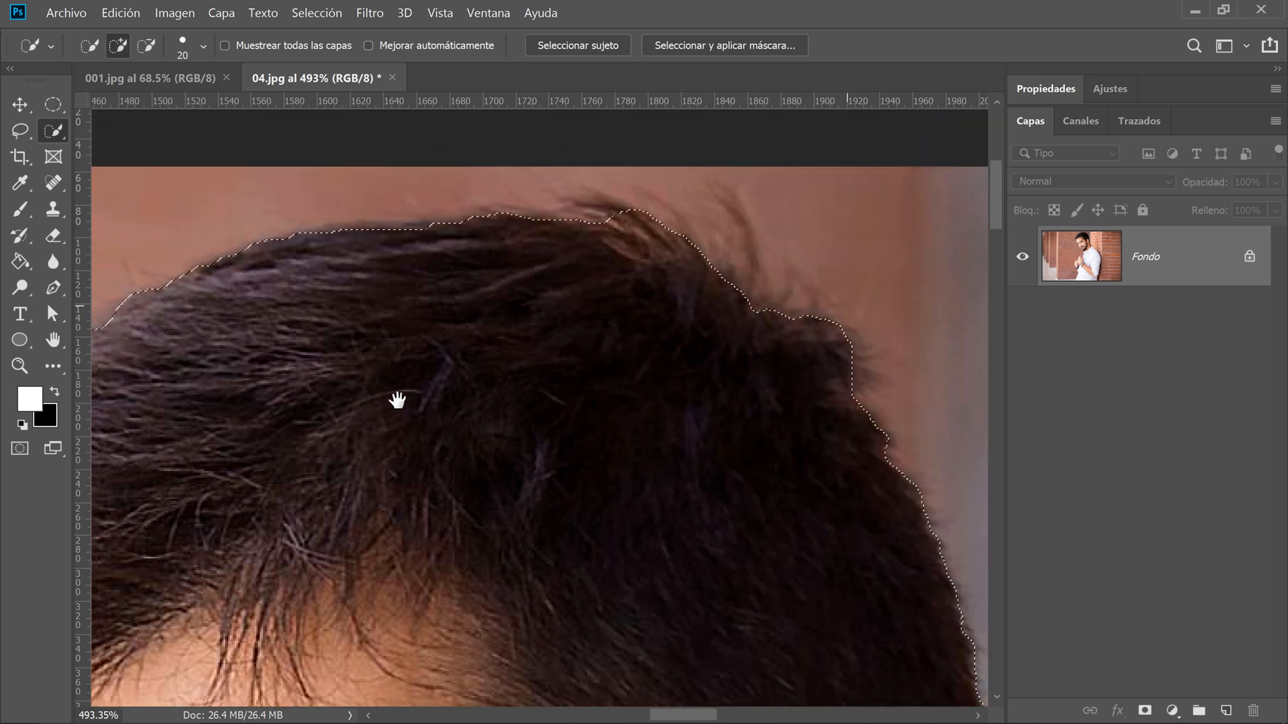
drag(606, 425, 544, 281)
drag(637, 473, 650, 136)
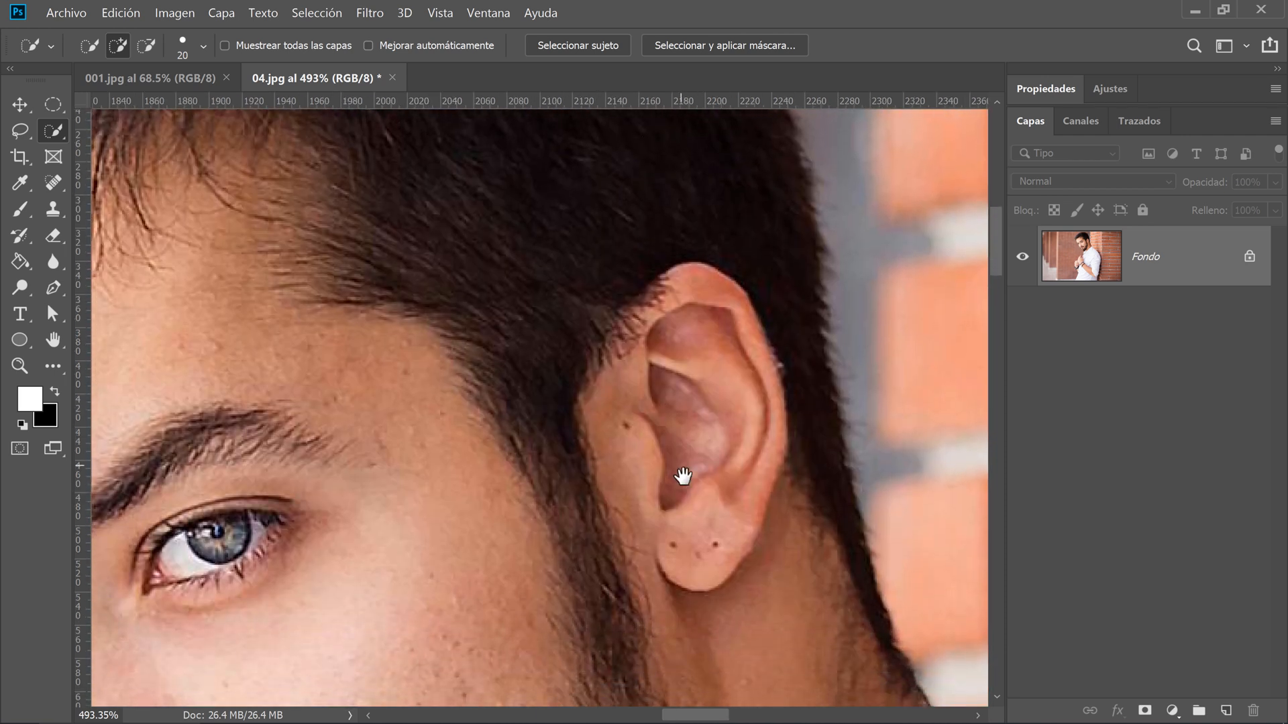
drag(661, 425, 589, 211)
drag(810, 575, 690, 281)
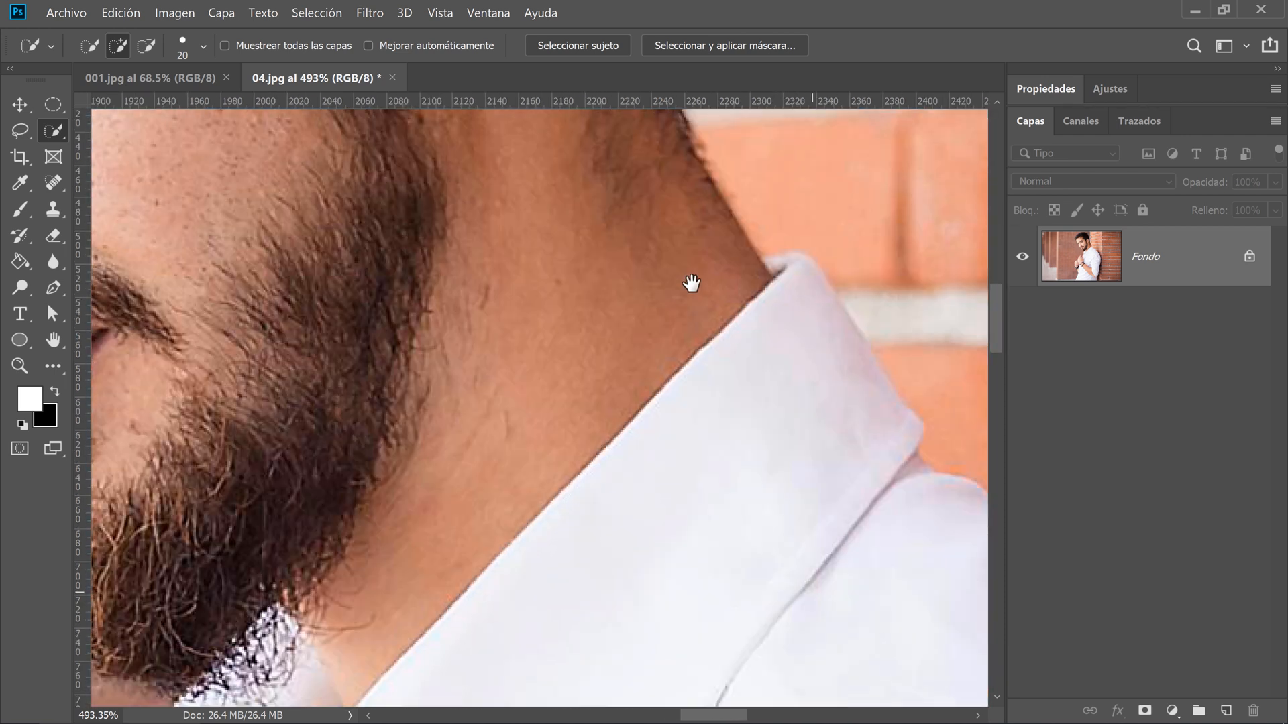
drag(705, 376, 734, 282)
drag(876, 306, 454, 310)
drag(584, 303, 526, 308)
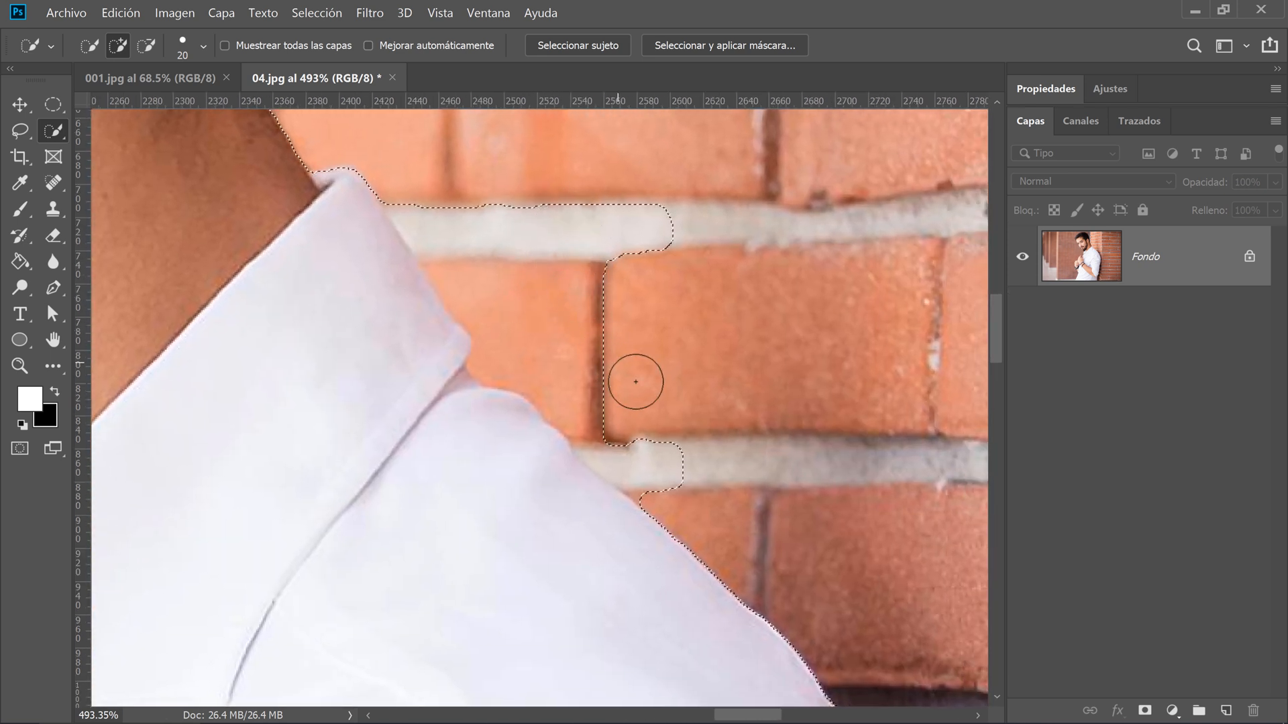
click(147, 45)
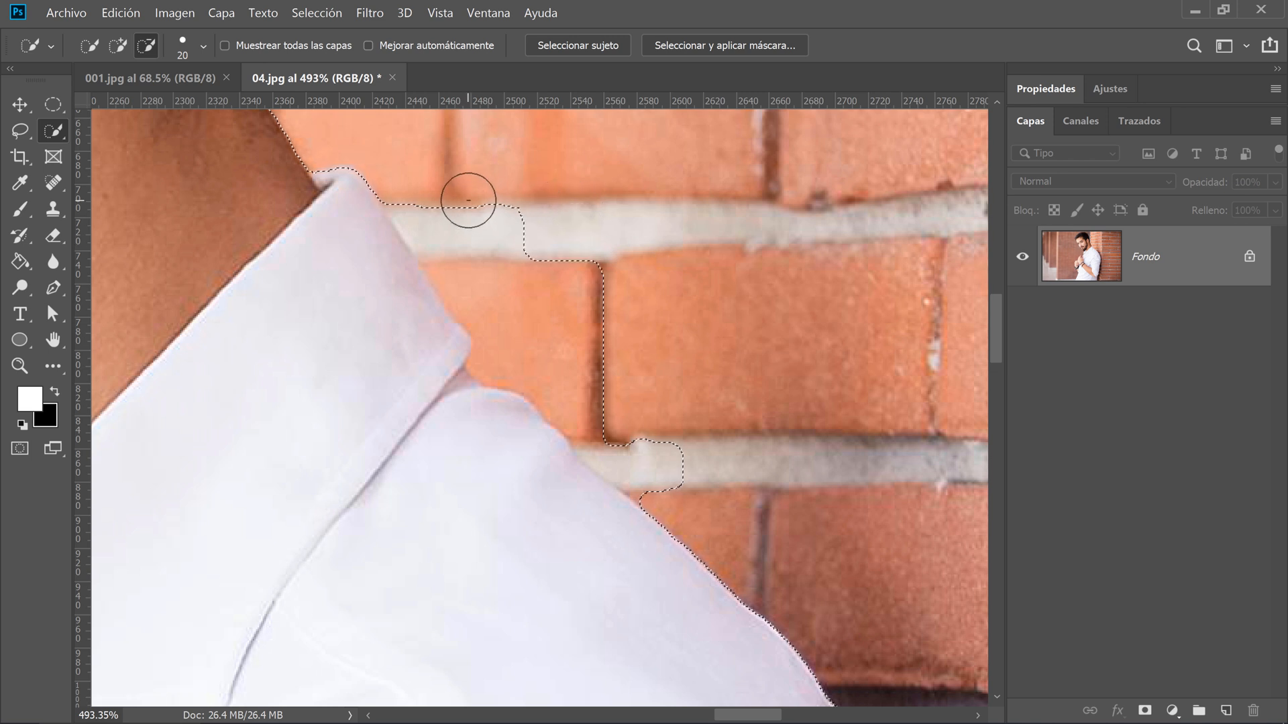
drag(694, 495, 614, 439)
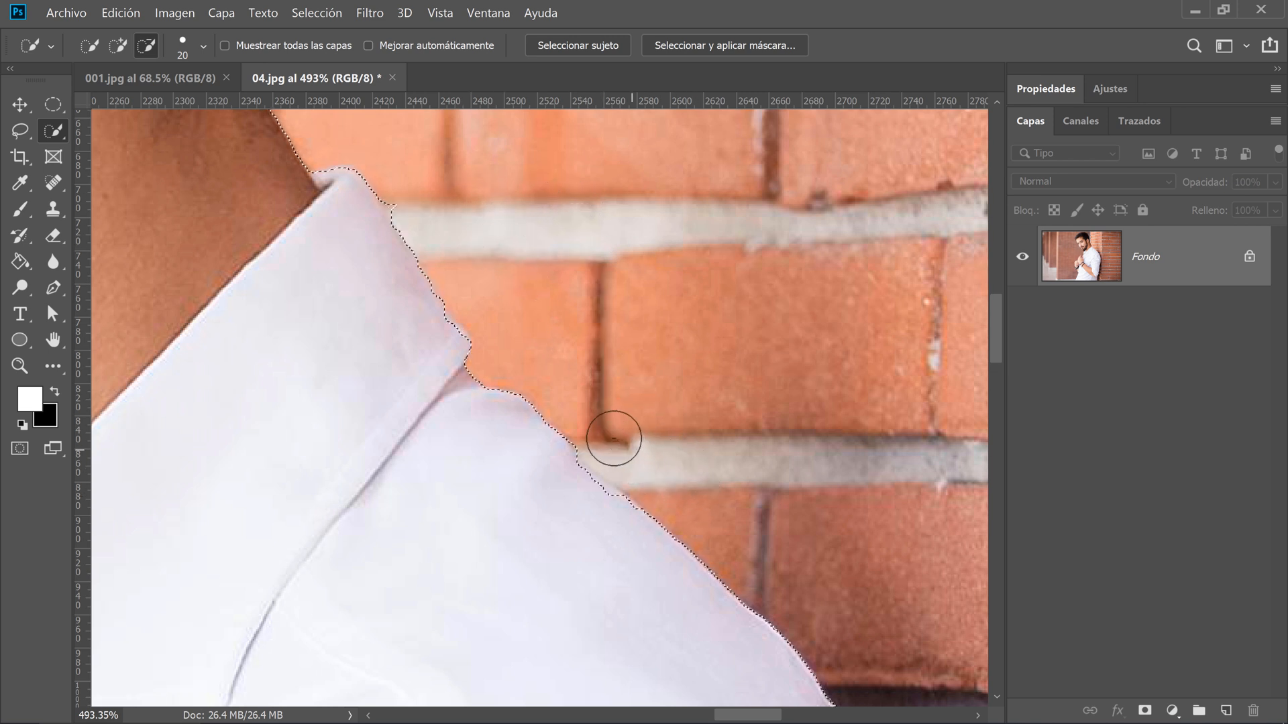
mouse_move(465, 232)
mouse_down()
mouse_move(411, 207)
mouse_move(451, 221)
mouse_up()
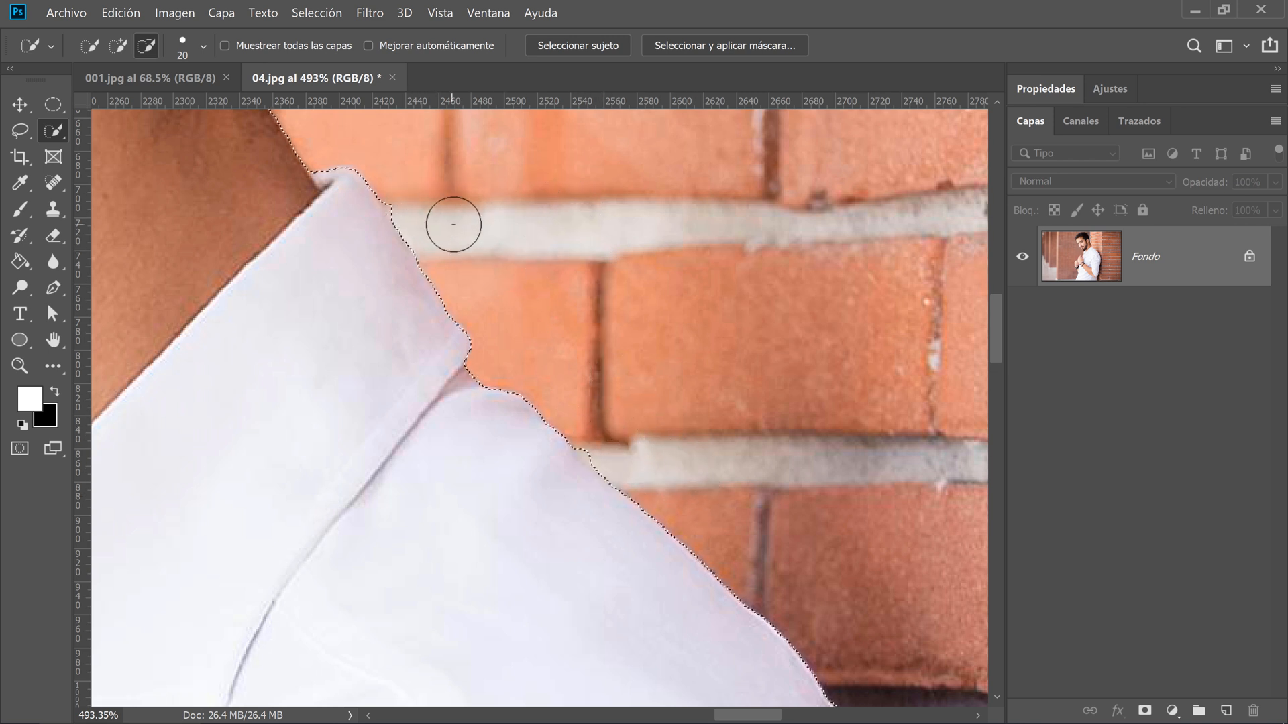
drag(598, 459, 595, 446)
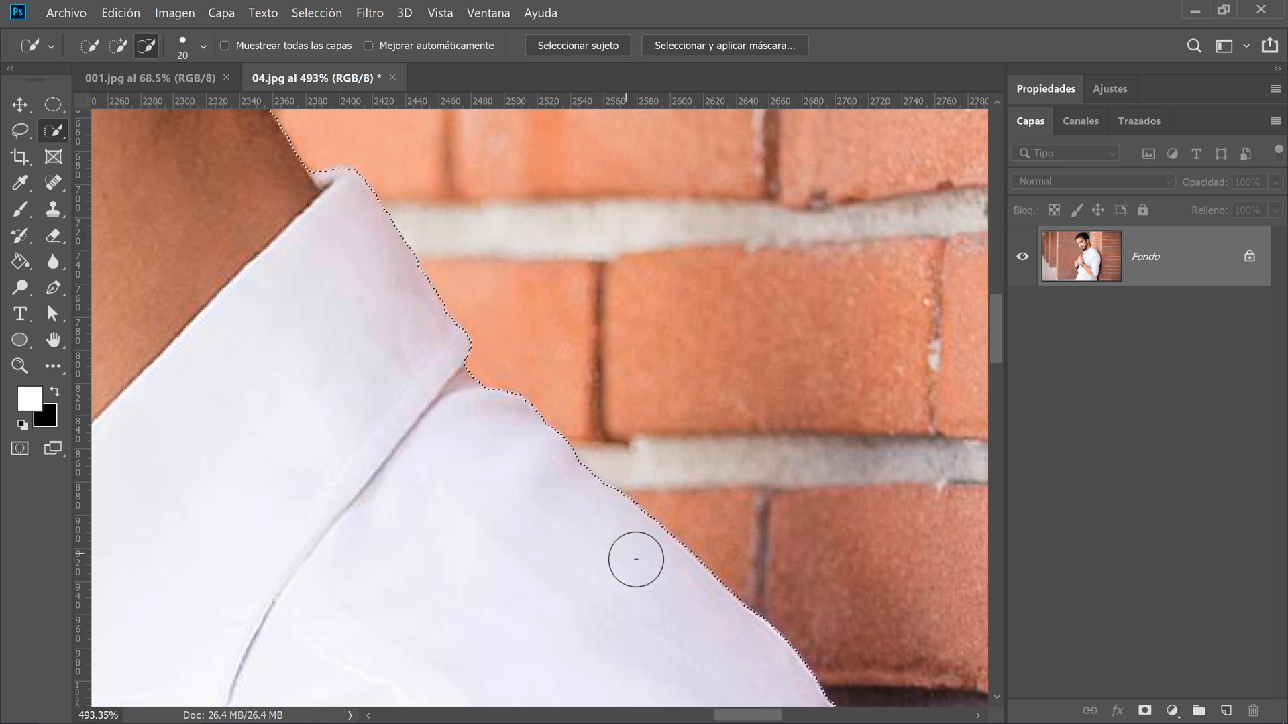
Add the missing edge of the shirt sleeve next to the dark brick joint to the selection
mouse_move(602, 493)
mouse_down()
mouse_move(569, 445)
mouse_move(528, 181)
mouse_up()
drag(618, 396, 543, 497)
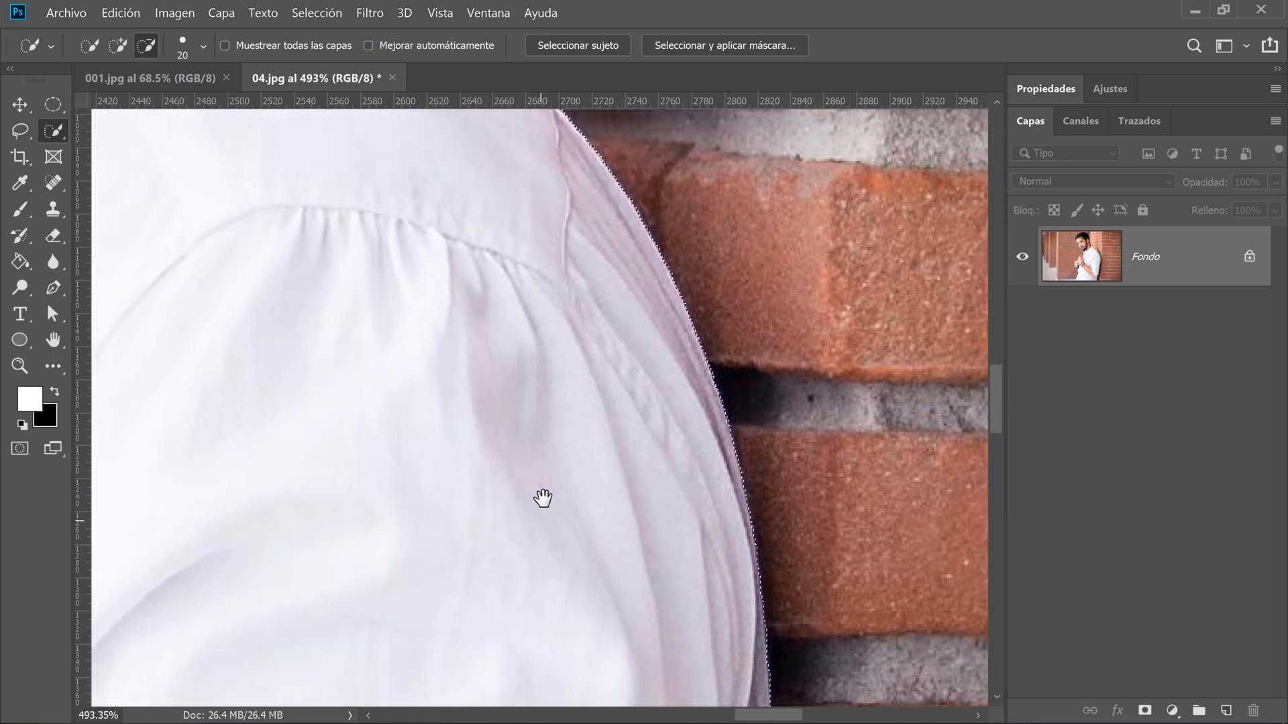
drag(633, 527, 597, 239)
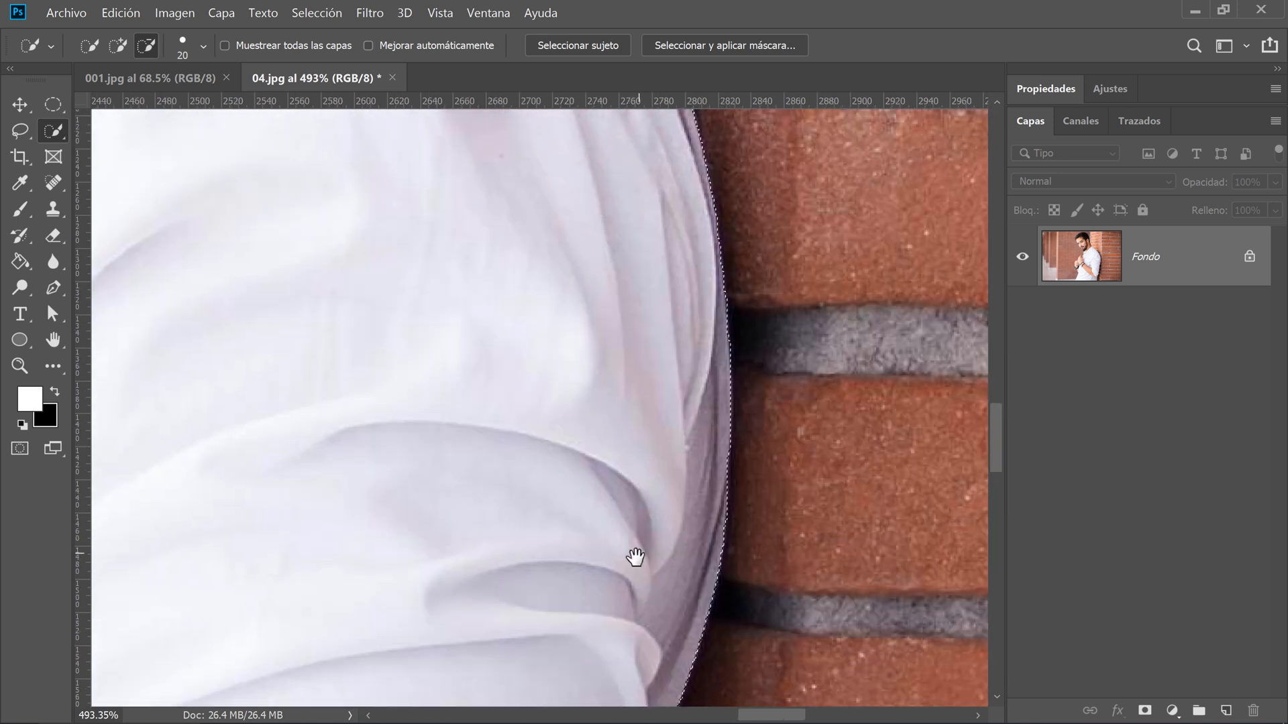
drag(635, 554, 676, 230)
drag(598, 655, 644, 440)
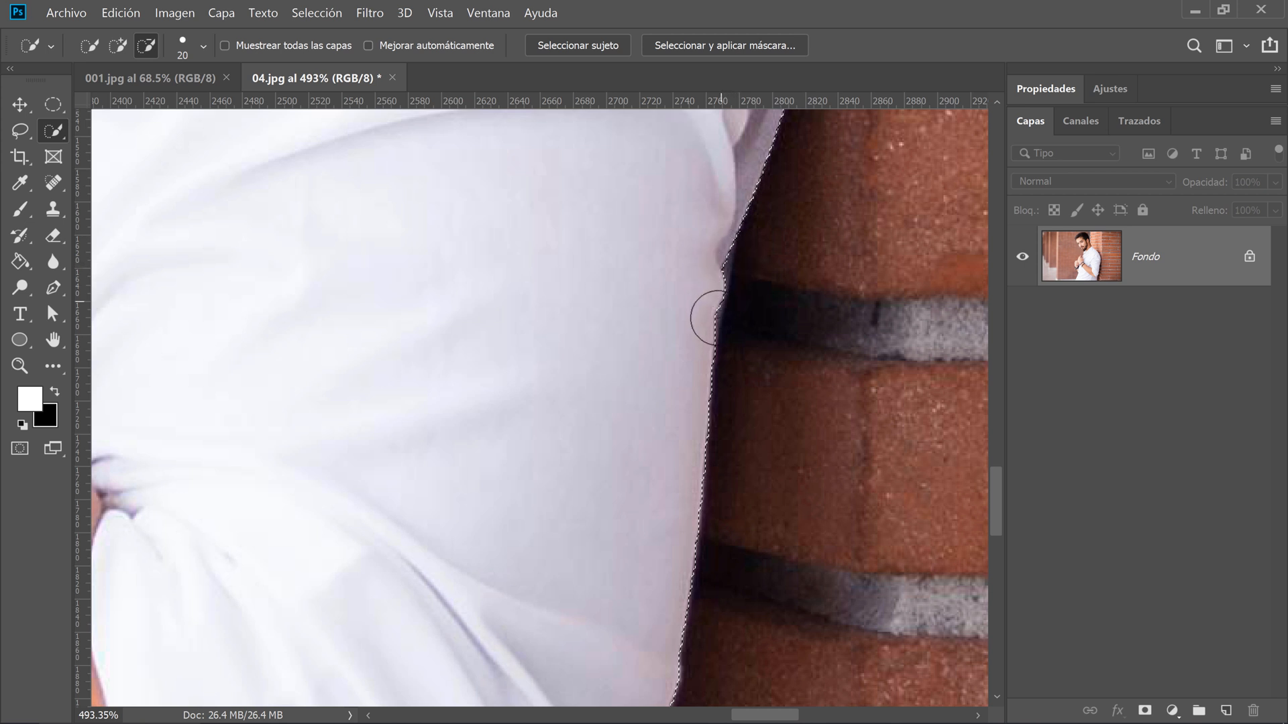
click(118, 45)
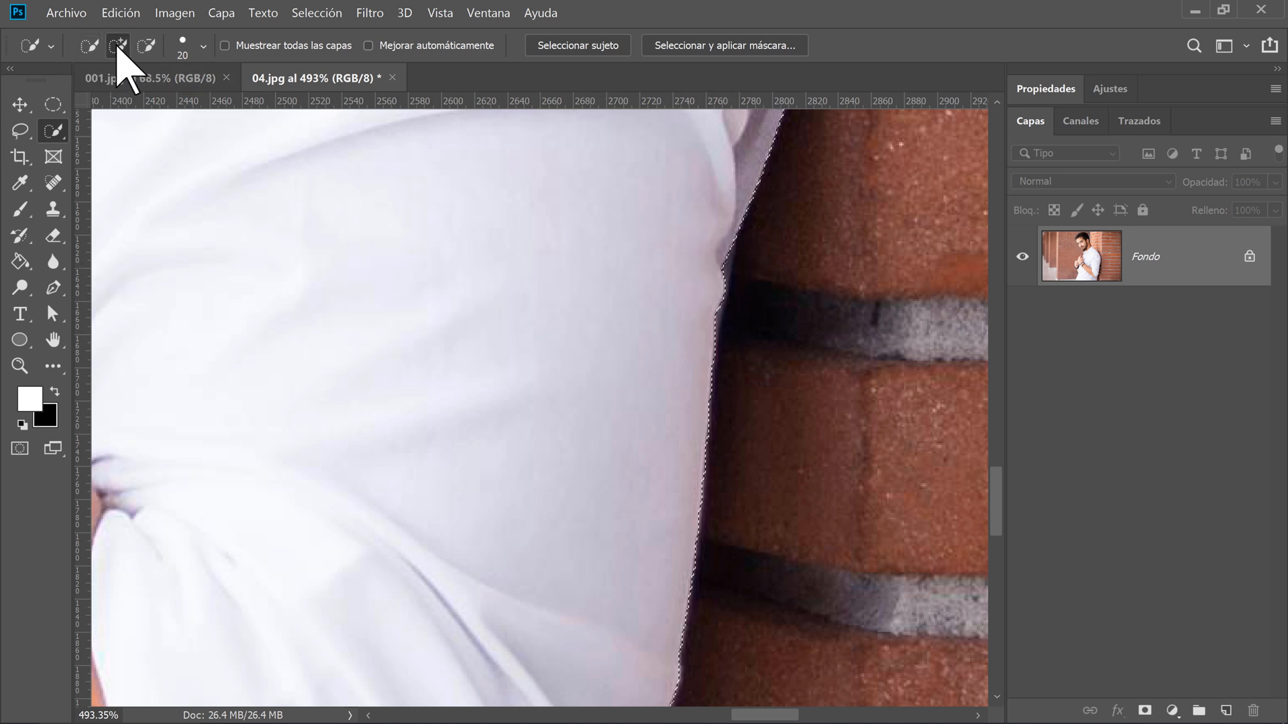
drag(708, 243, 702, 311)
Cut the selected man out of the background, paste him onto a new layer and move him away from his silhouette
drag(719, 472, 652, 167)
drag(603, 569, 632, 339)
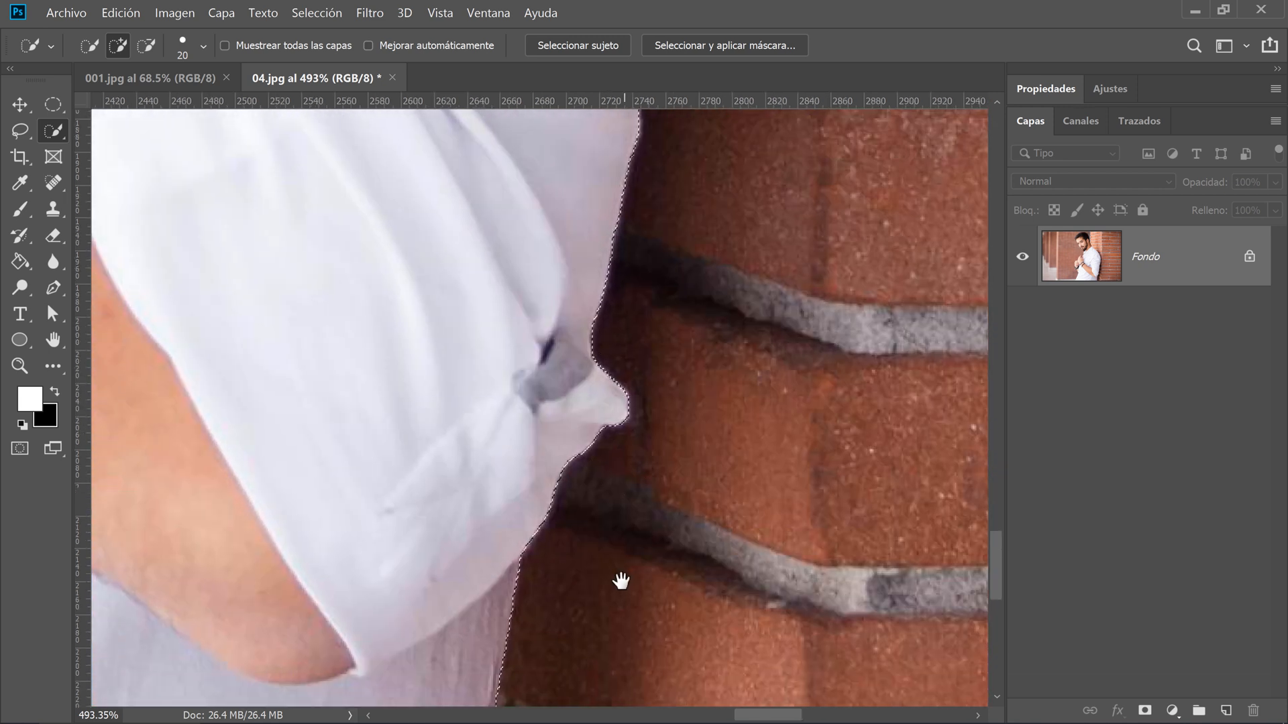
mouse_move(621, 581)
mouse_down()
mouse_move(779, 288)
mouse_move(756, 268)
mouse_move(716, 393)
mouse_up()
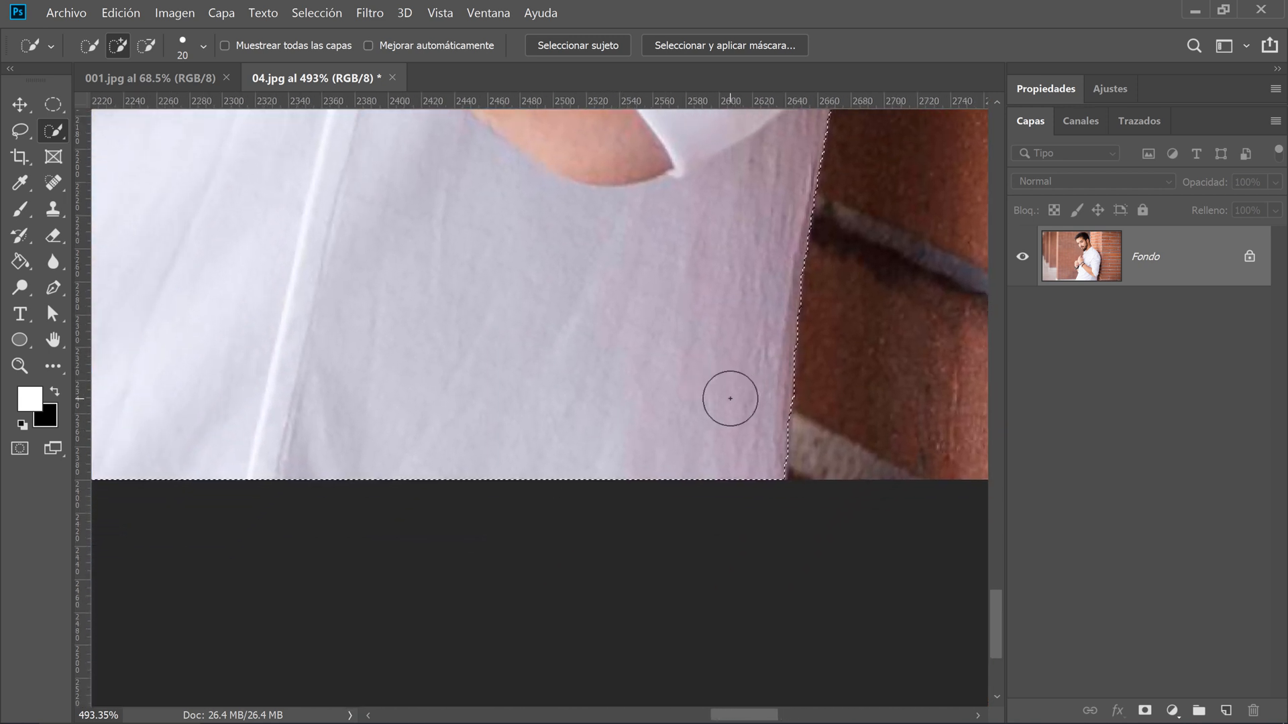
scroll(636, 417, down, 7)
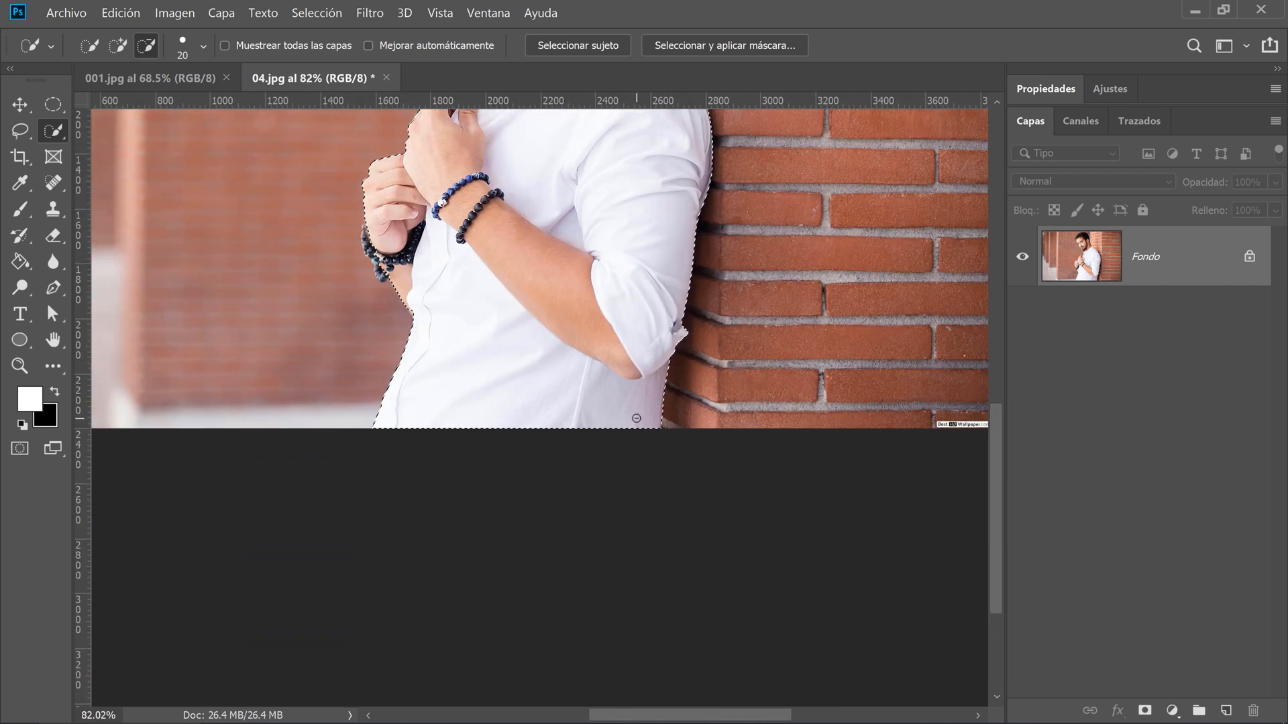
scroll(636, 417, down, 3)
scroll(635, 417, up, 1)
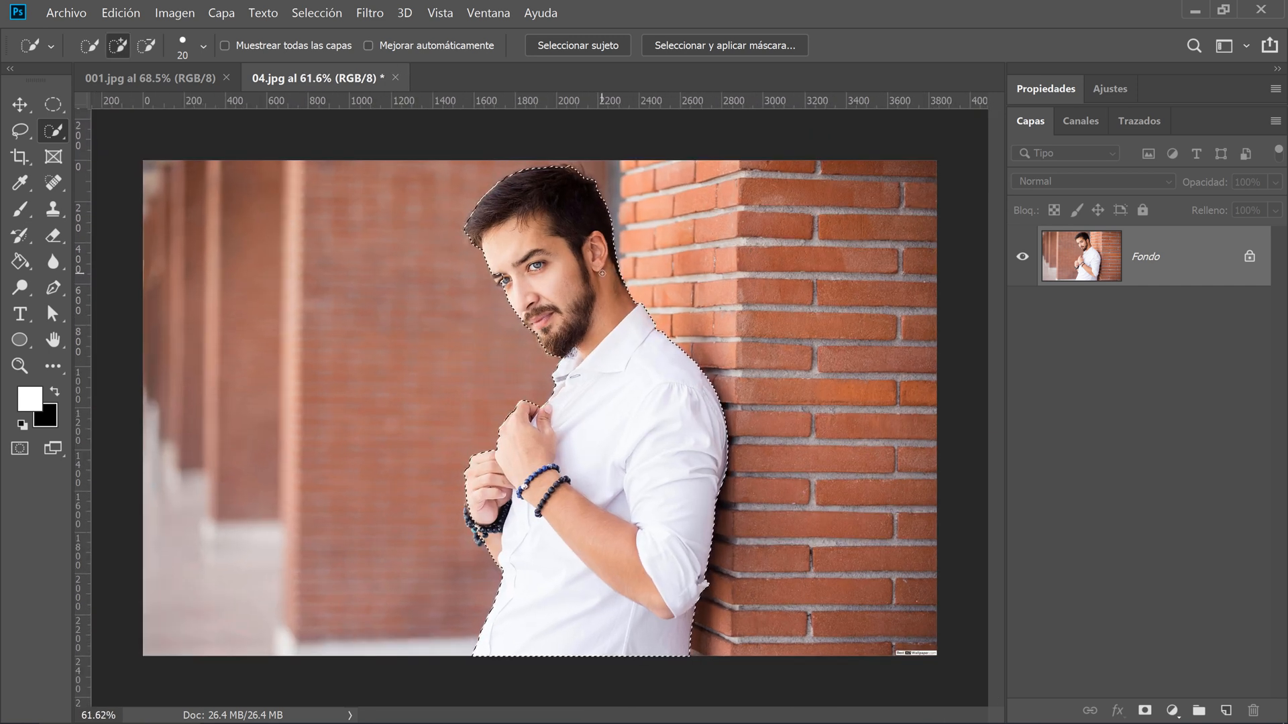
key(ctrl+BackSpace)
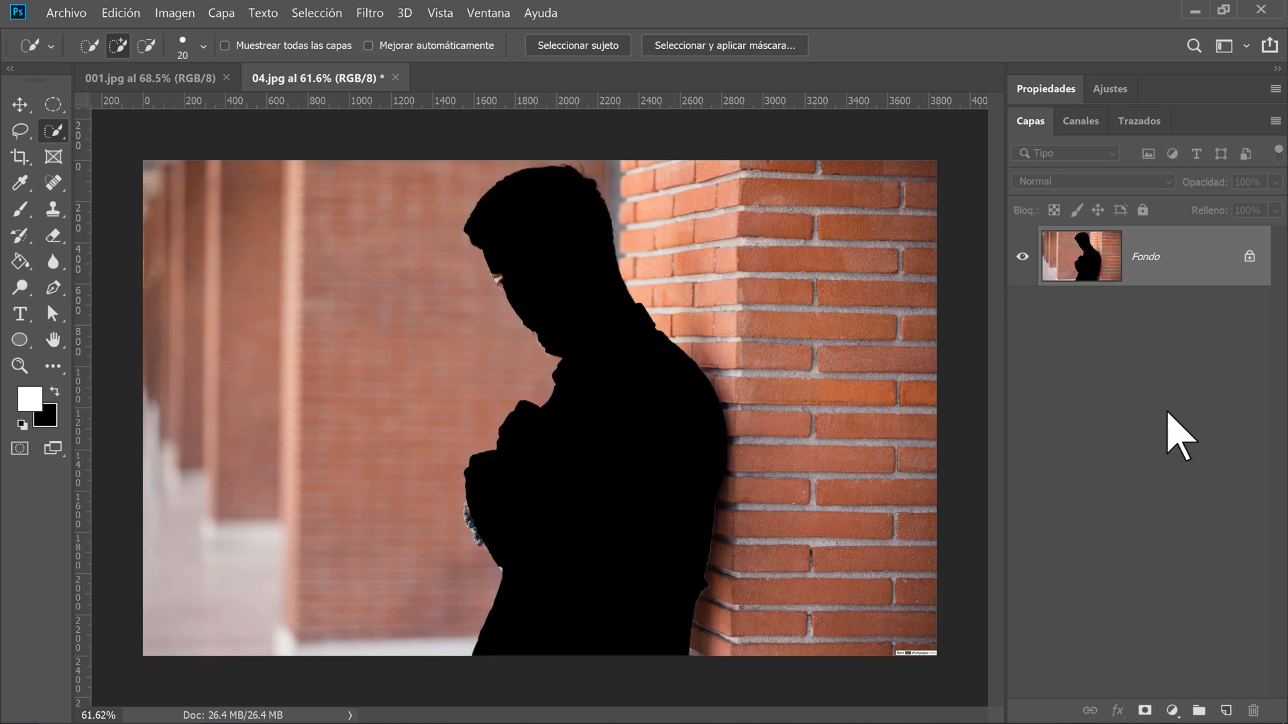
click(1224, 711)
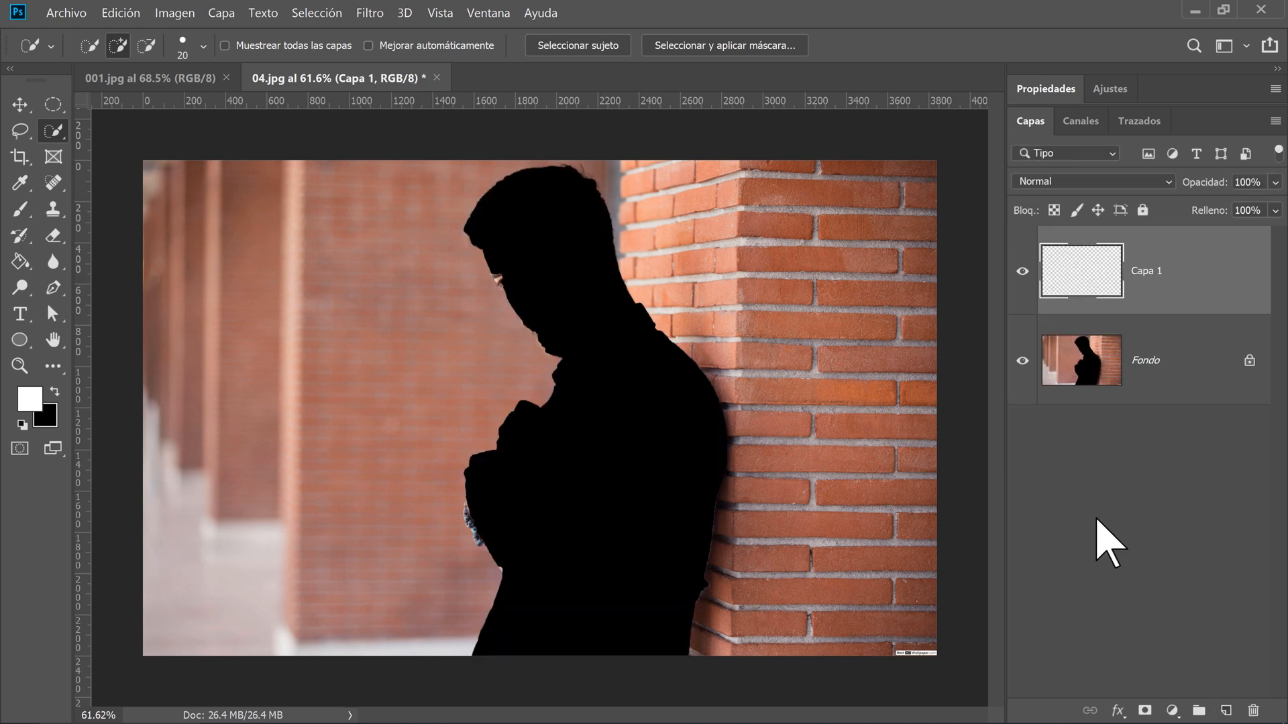
key(ctrl+v)
click(120, 13)
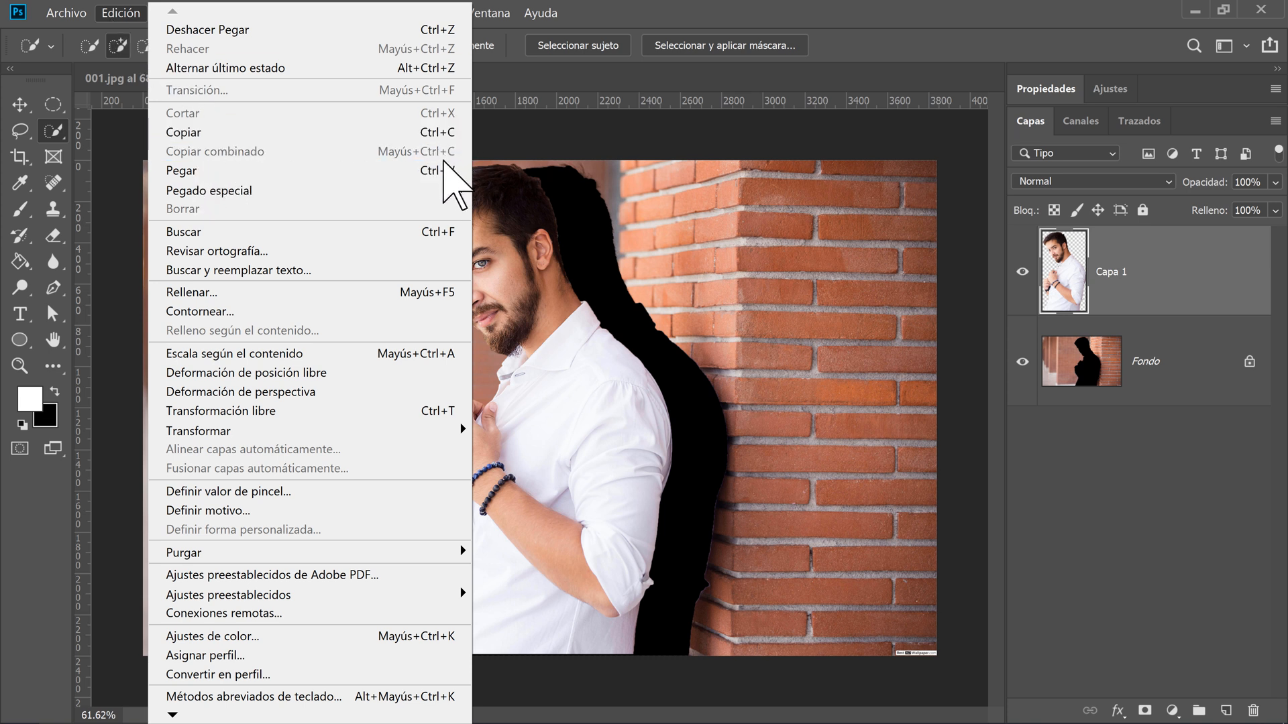
click(1150, 523)
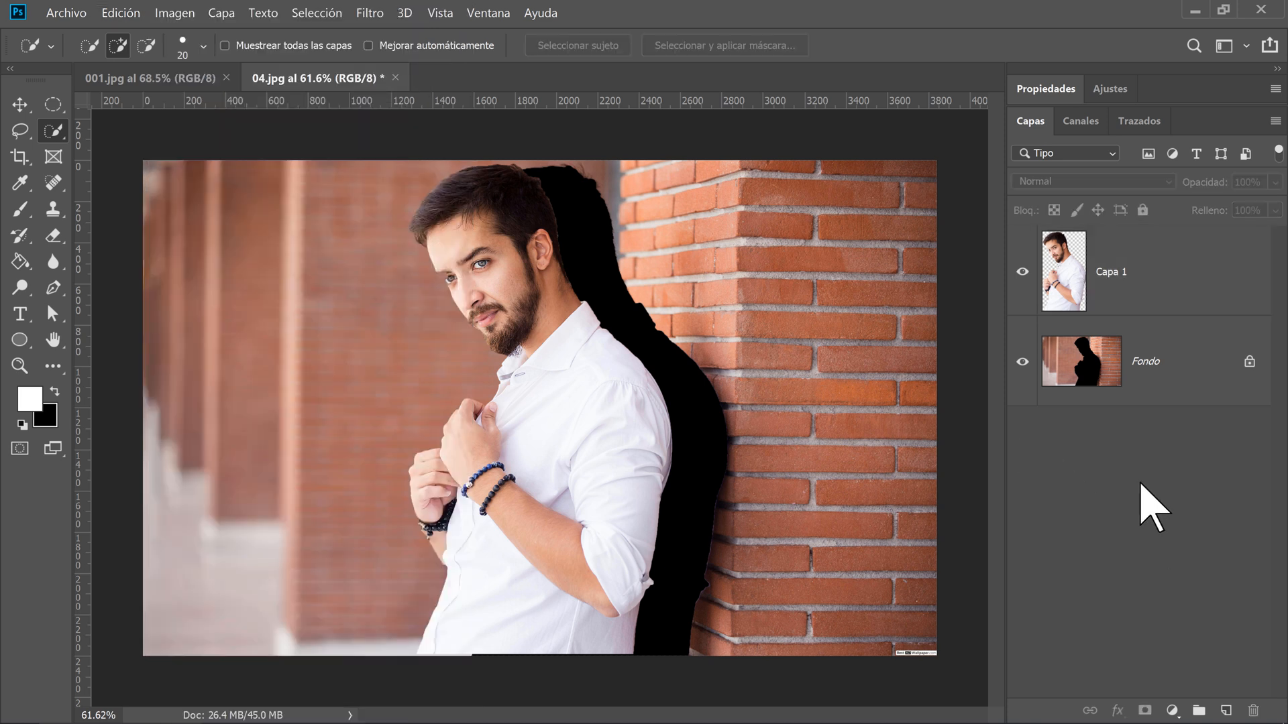
click(19, 105)
drag(577, 394, 383, 396)
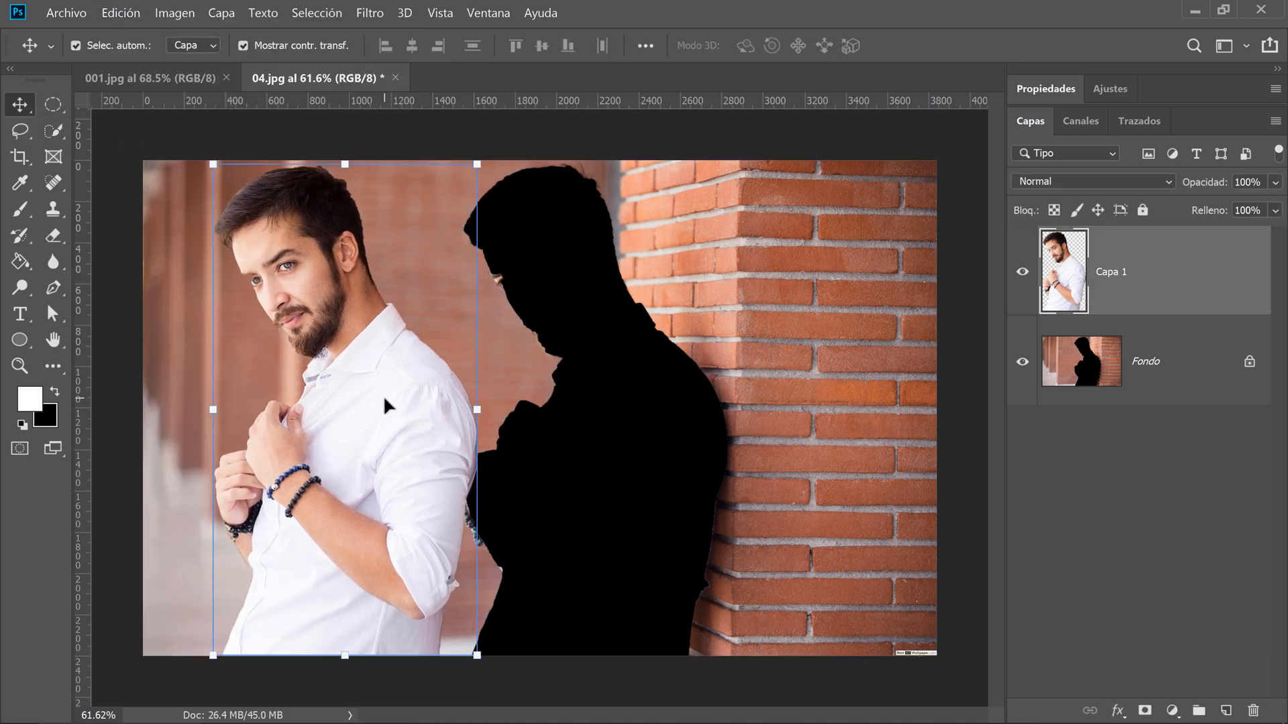
Undo the move, the paste, the new layer and the cut, back to the active selection around the man
key(ctrl)
key(ctrl+z)
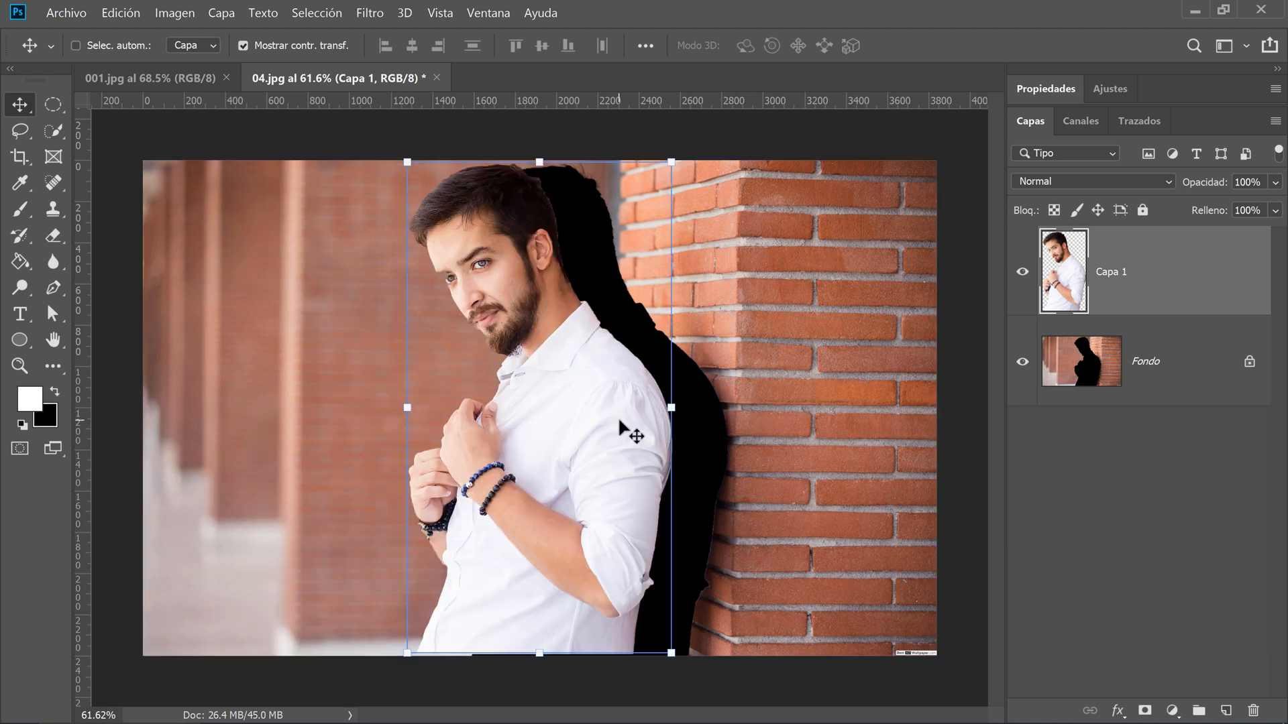
key(ctrl+z)
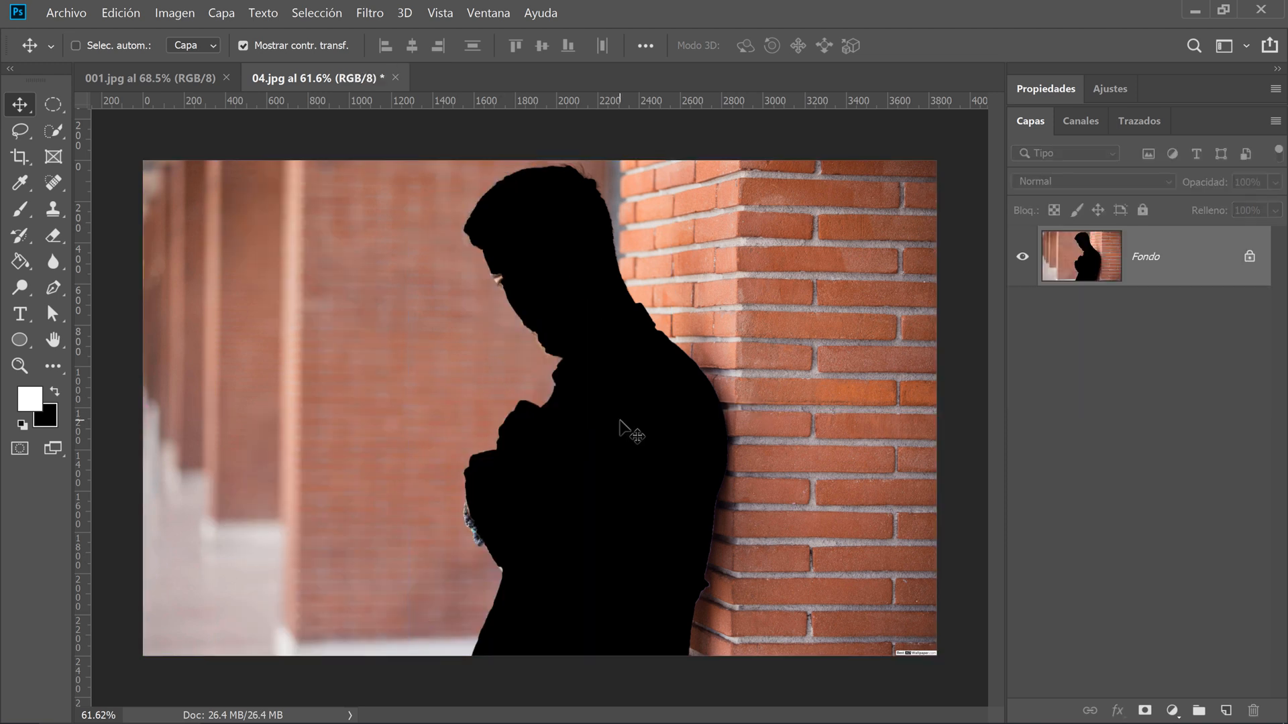
key(ctrl+z)
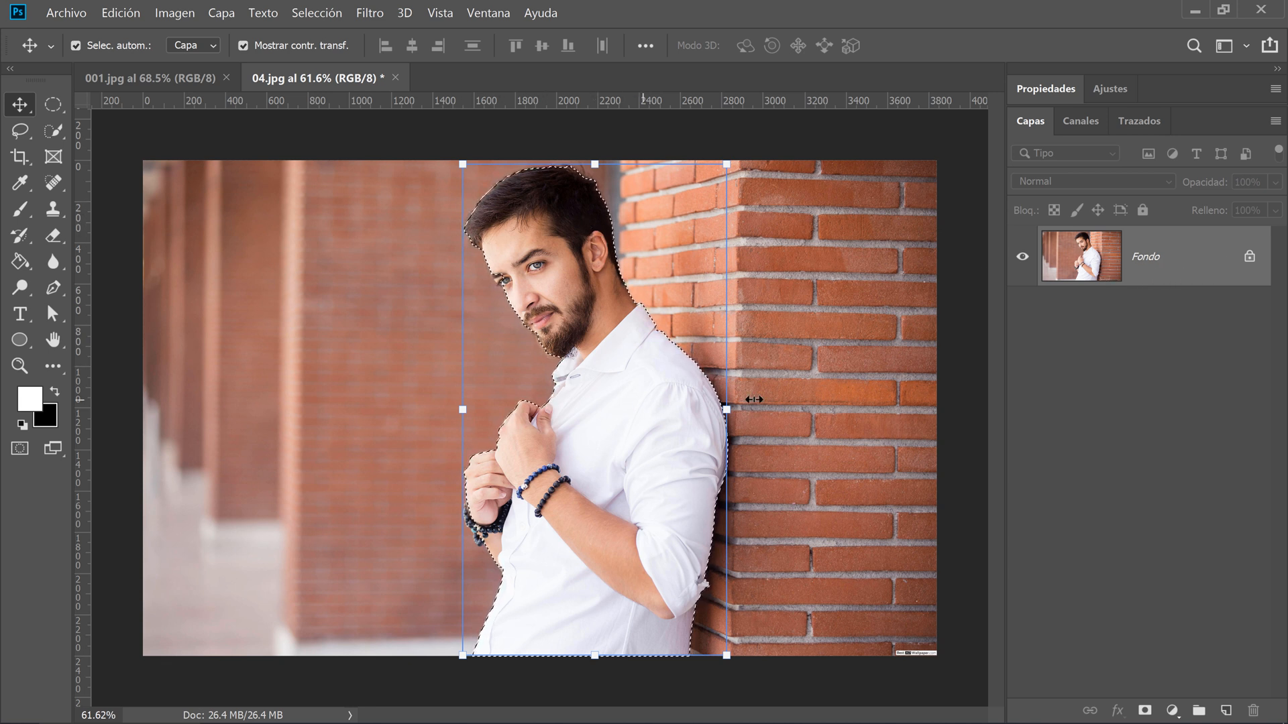
Hide the background by adding a layer mask made from the selection of the man
click(1145, 711)
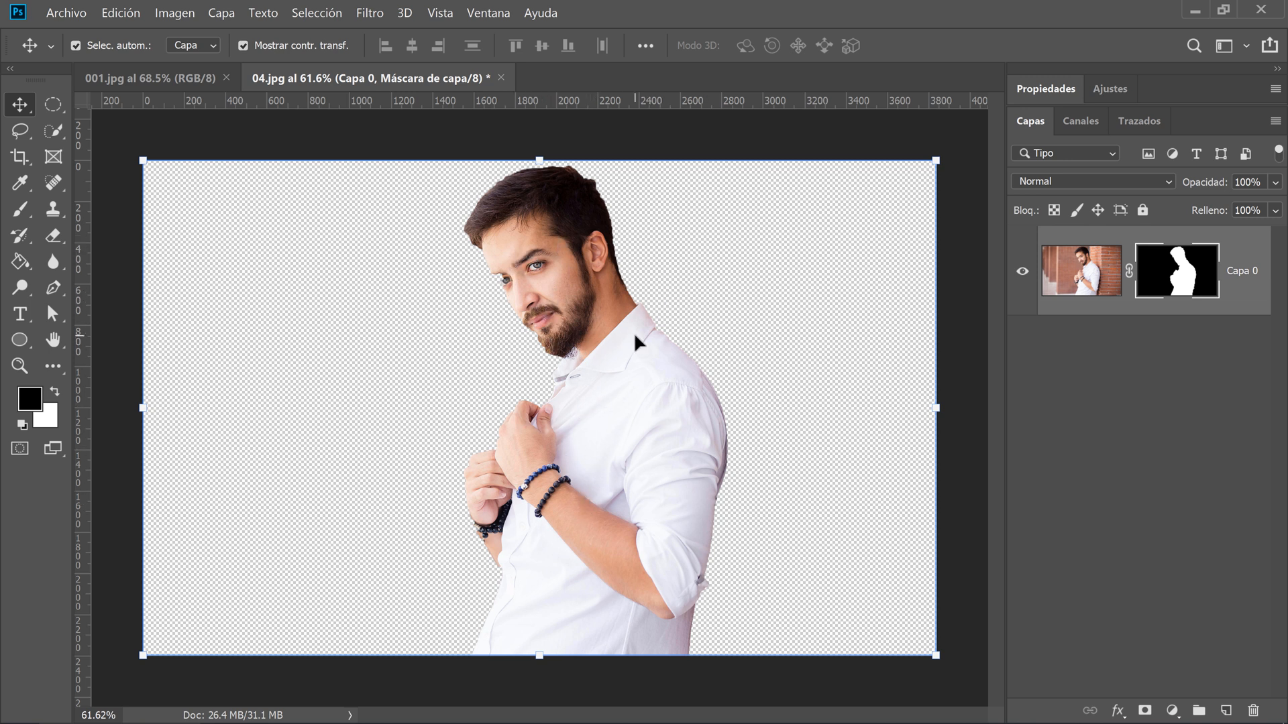
Try a black Brush stroke across the man's forehead on the layer mask of Capa 0 and undo it
scroll(501, 301, up, 5)
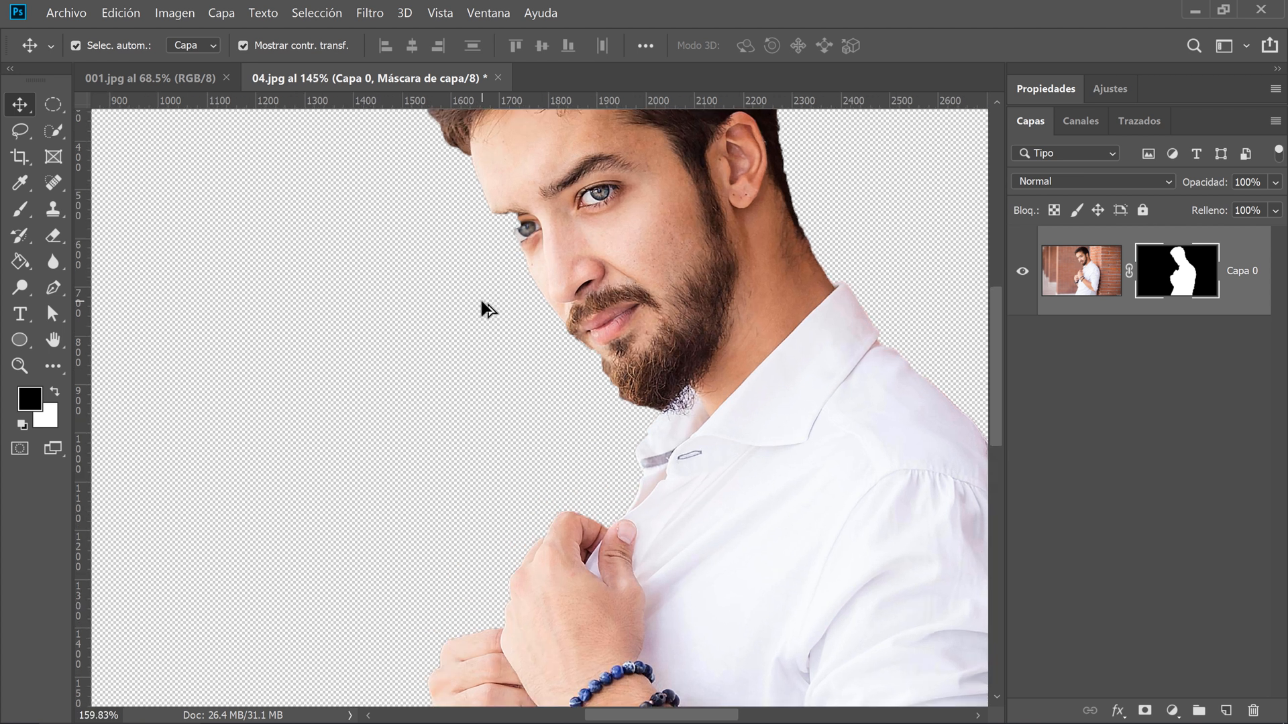
scroll(484, 305, up, 2)
drag(583, 227, 501, 351)
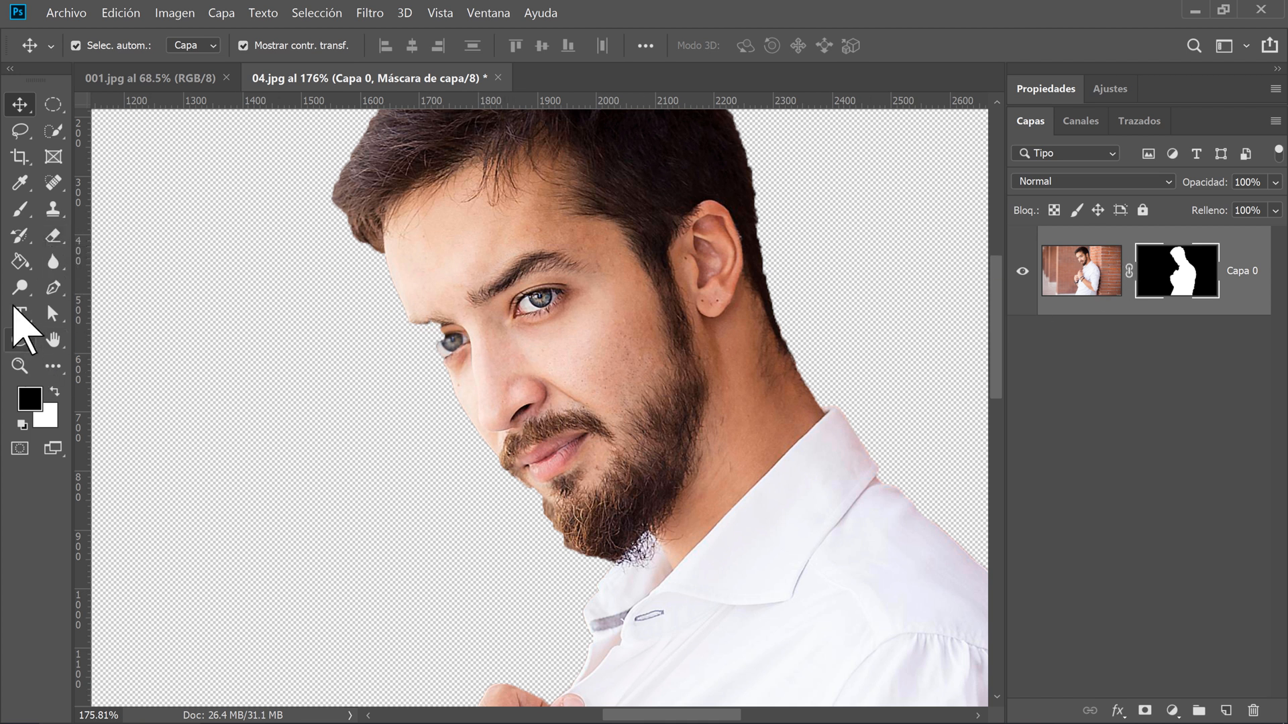
click(22, 209)
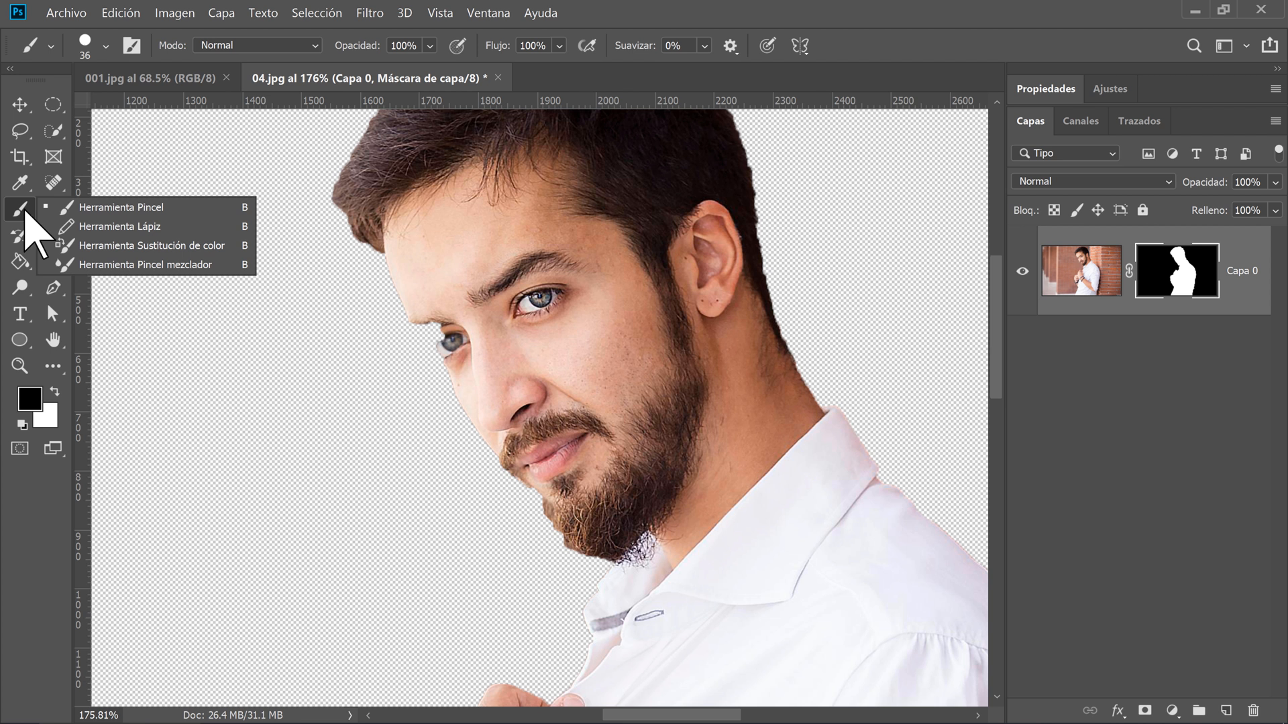
click(191, 208)
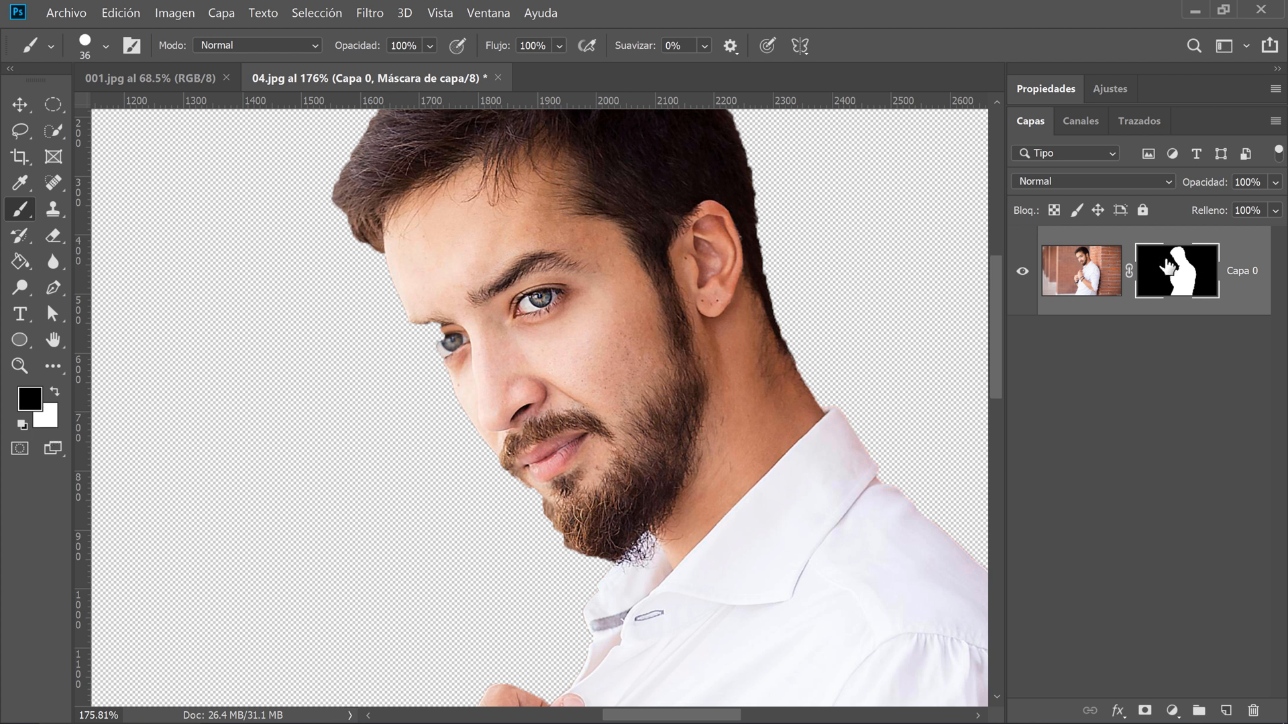
click(1083, 264)
click(1178, 276)
drag(395, 295, 510, 238)
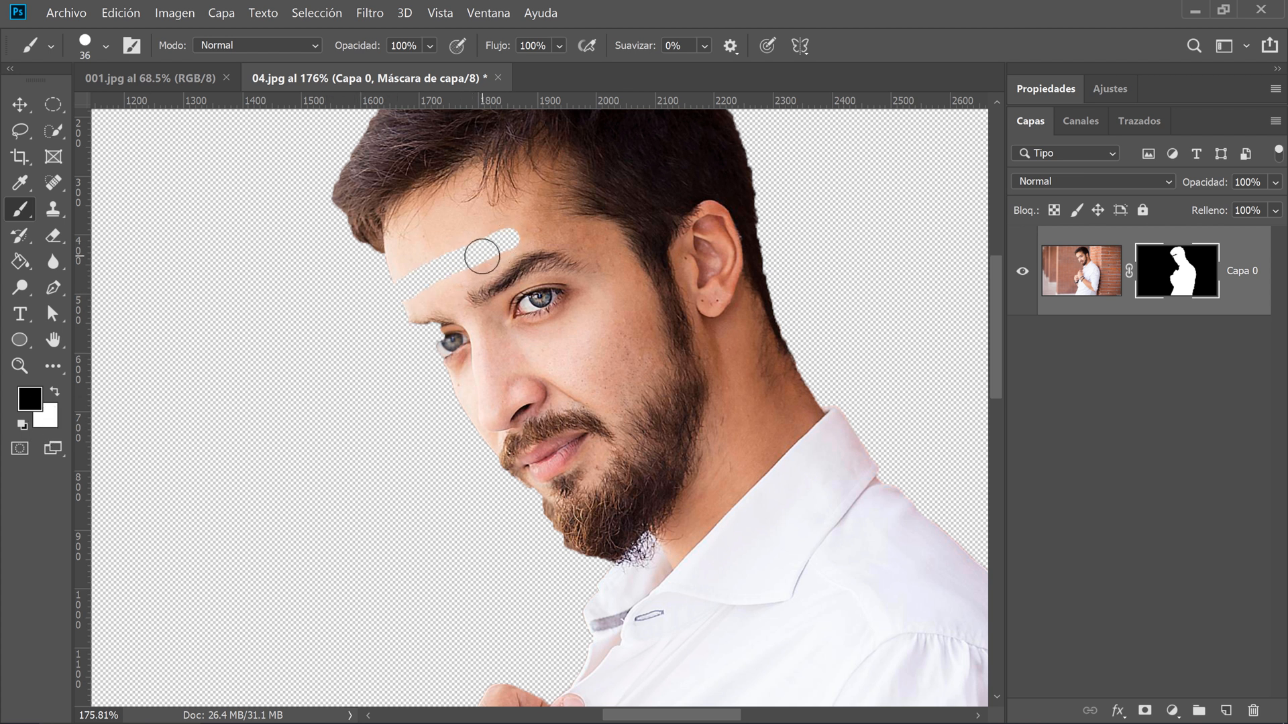
key(ctrl+z)
Add a new layer beneath Capa 0, fill it with black and compare the cutout with that layer hidden and shown
click(55, 392)
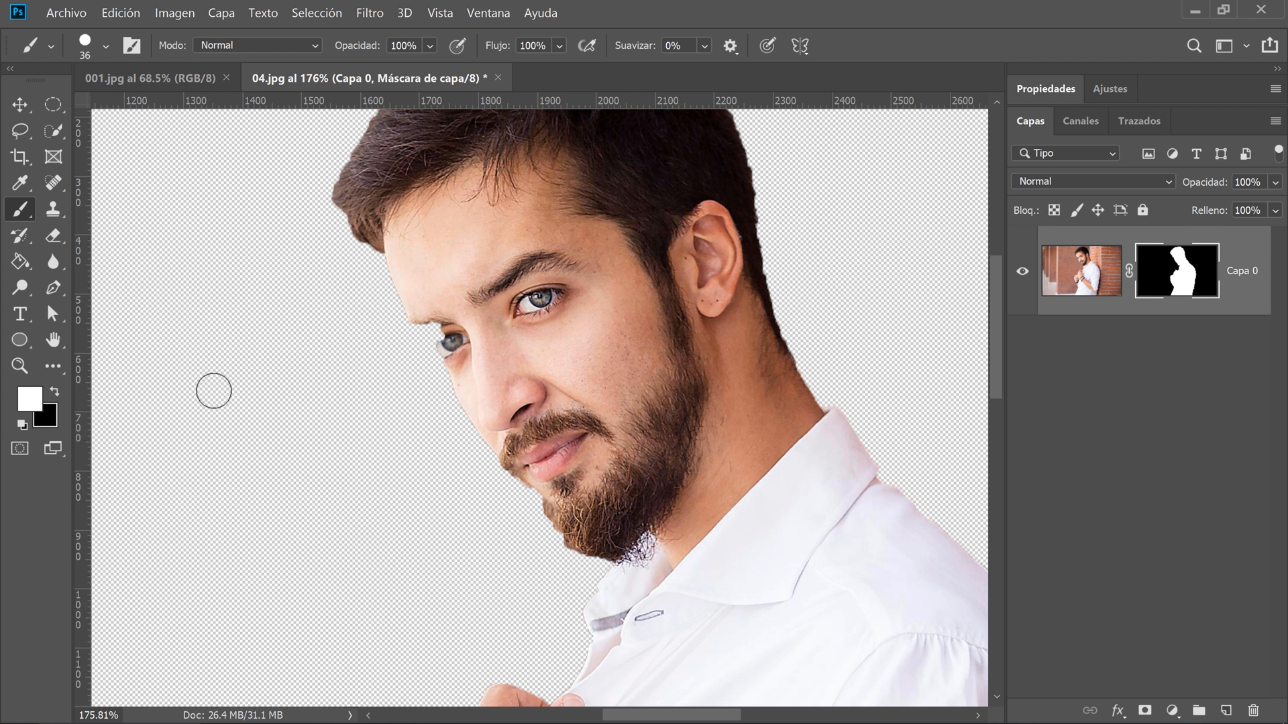
click(1225, 710)
drag(1162, 316, 1174, 429)
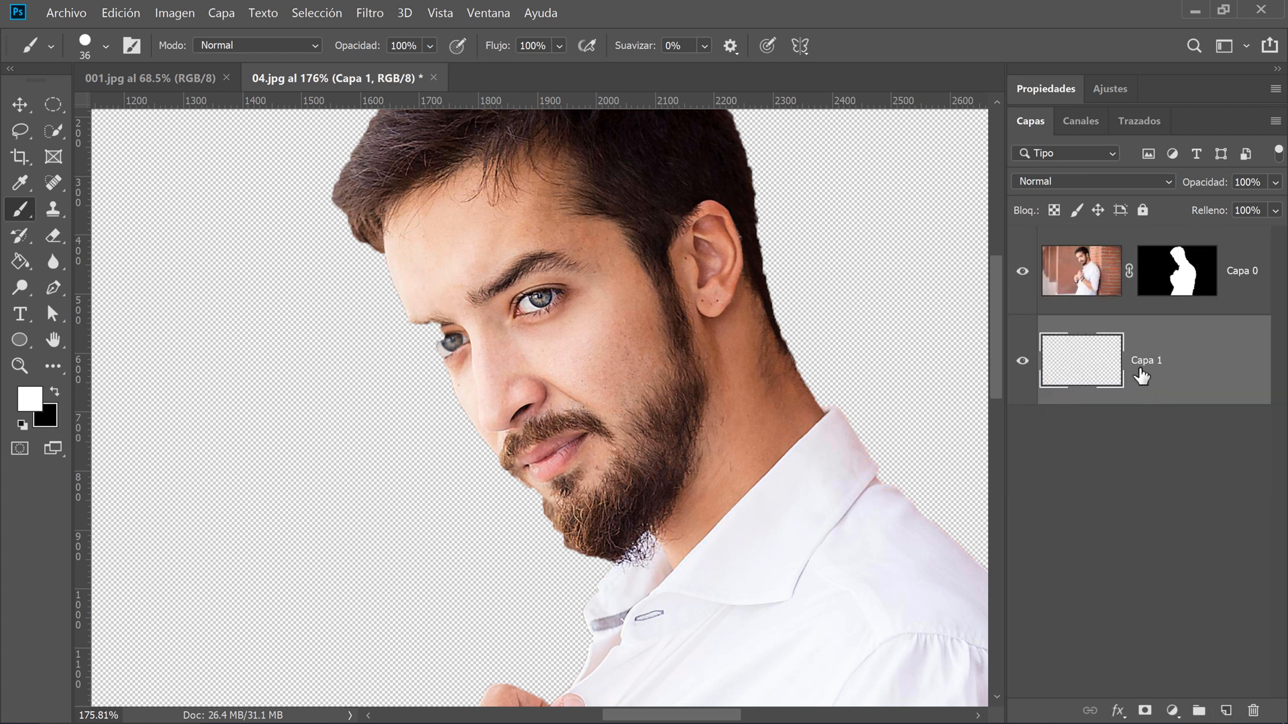
drag(25, 262, 136, 282)
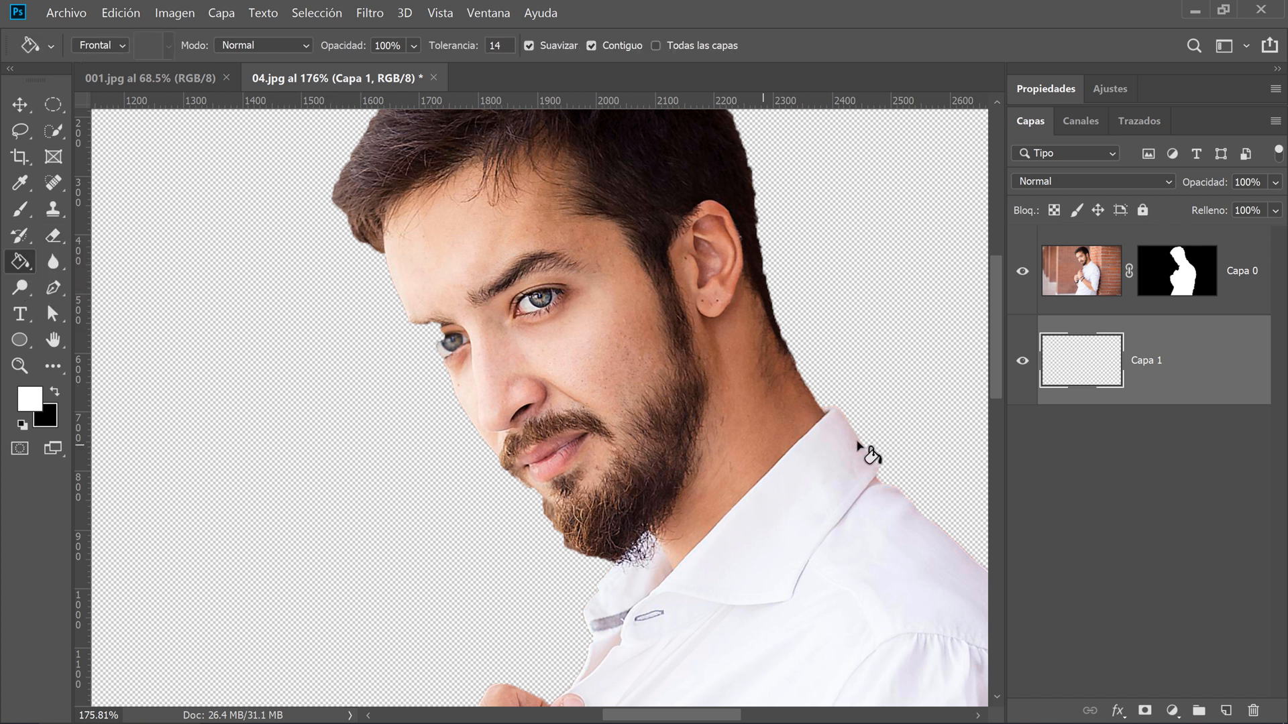
click(55, 392)
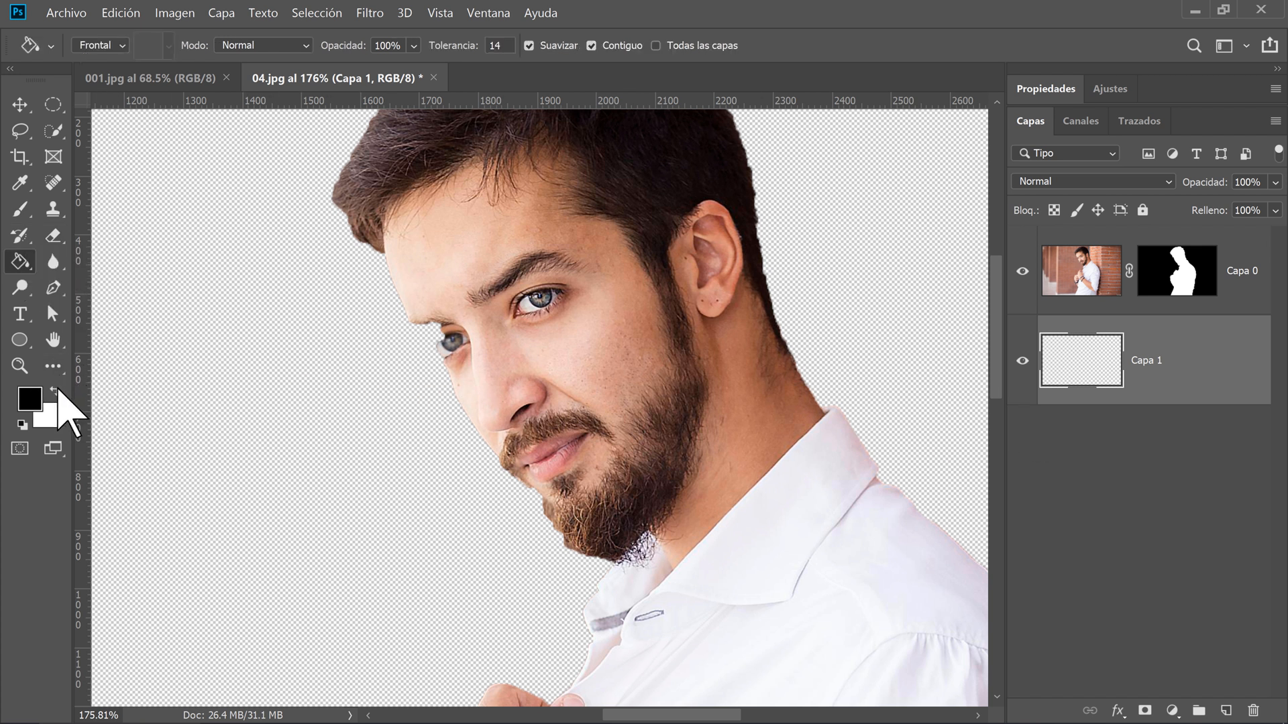
click(190, 395)
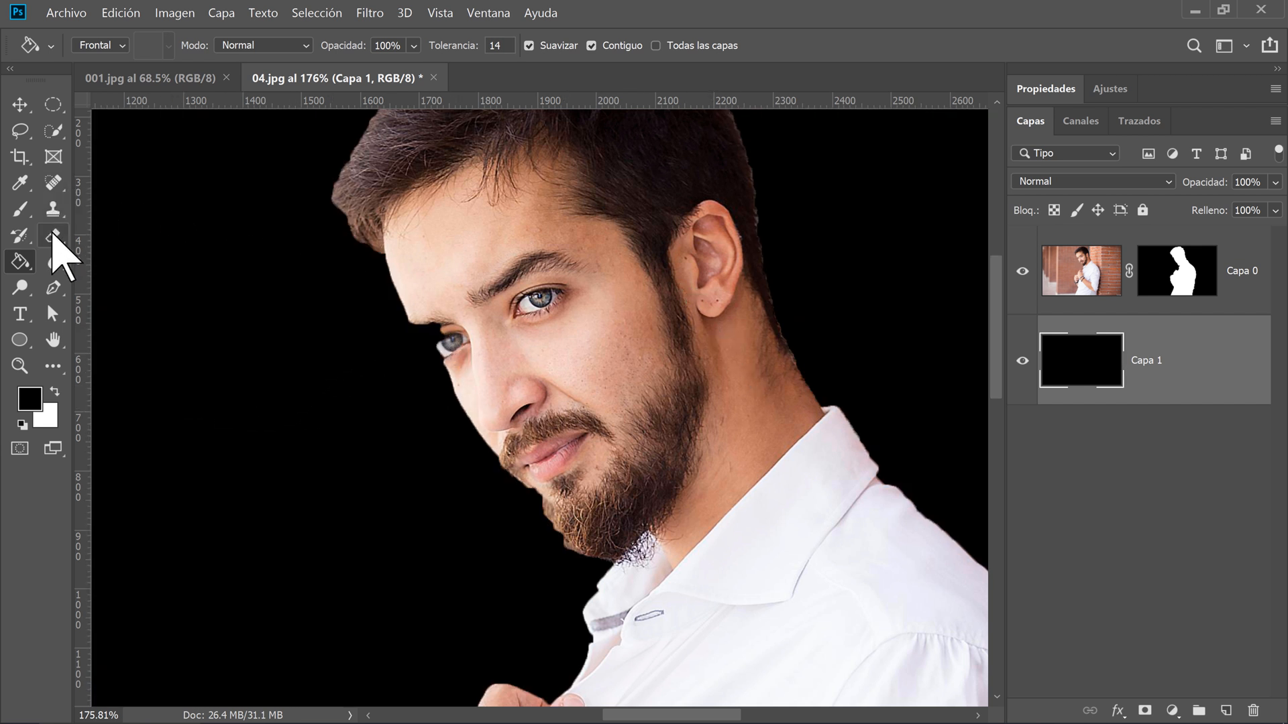
click(1022, 362)
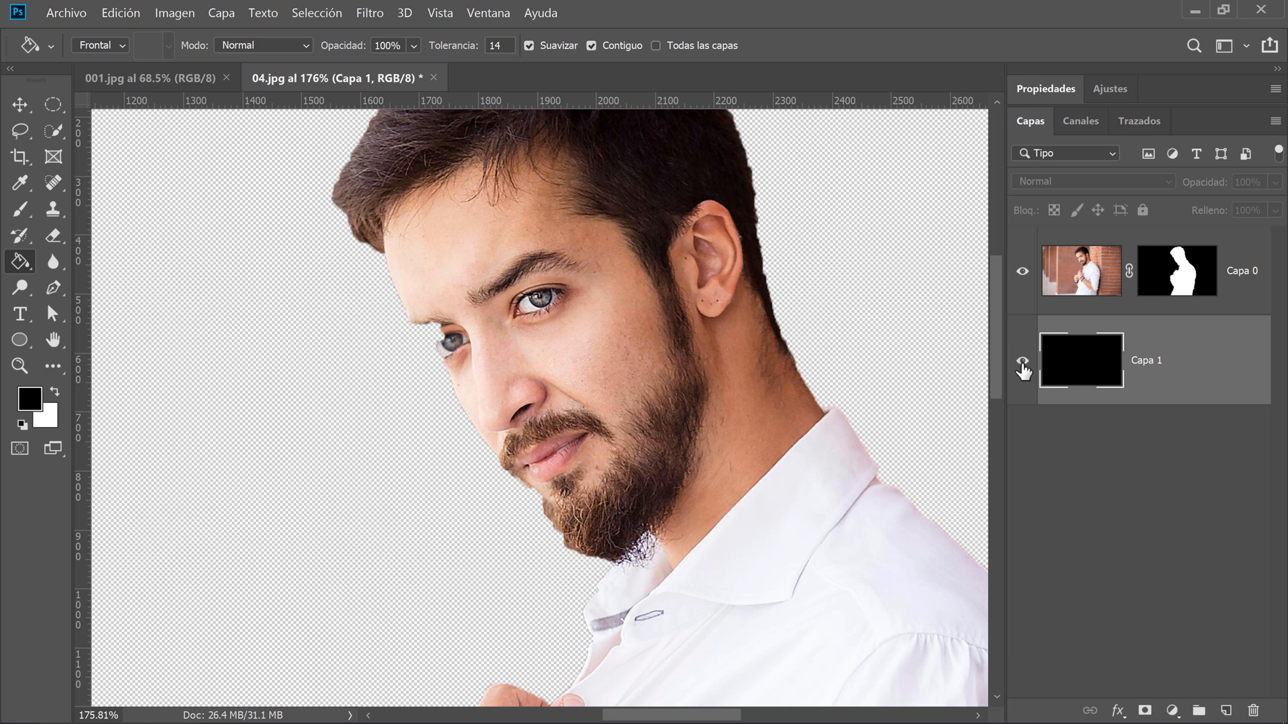
click(1022, 362)
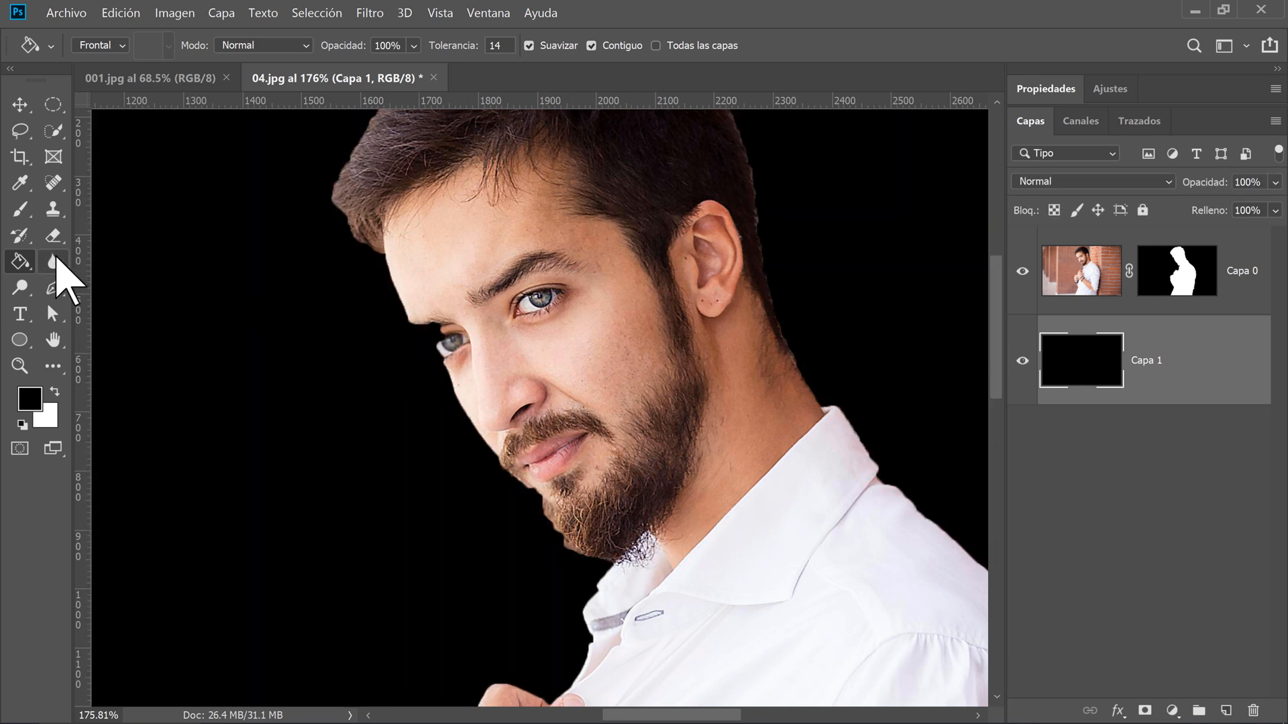
Restore the missing area around the man's far eye and eyebrow by painting white on the Capa 0 layer mask with the Brush
click(21, 209)
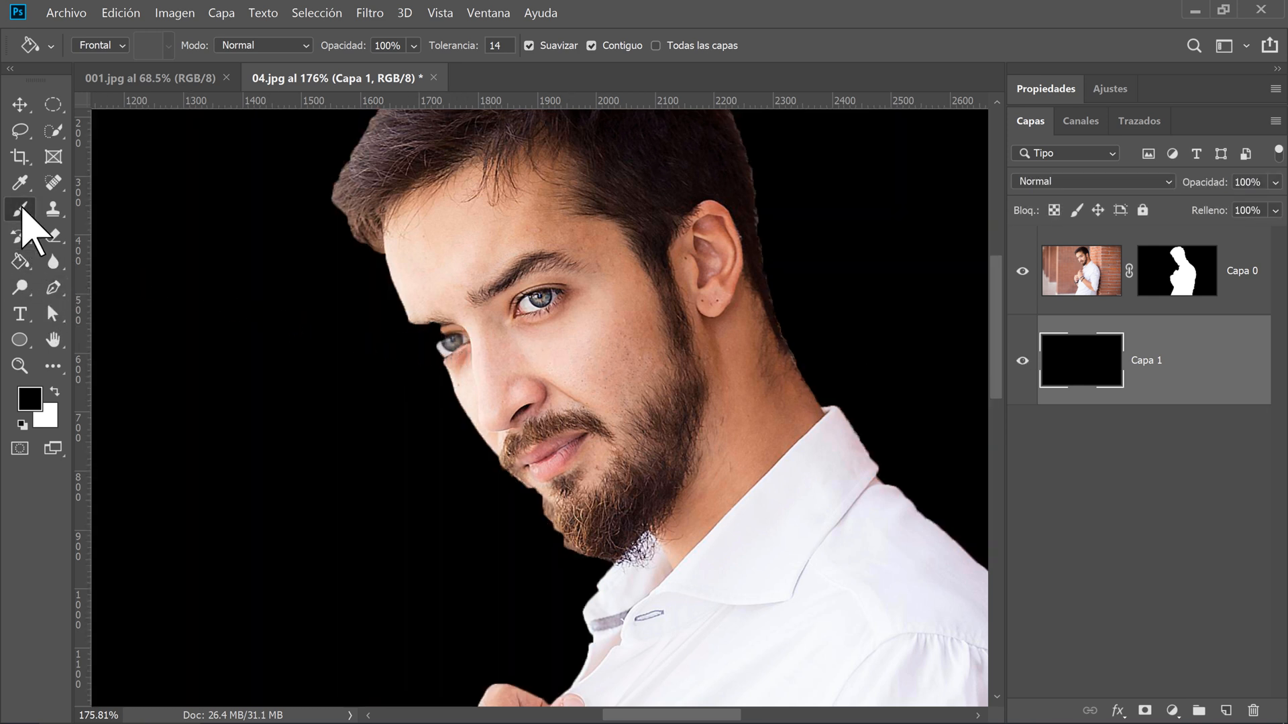
click(161, 207)
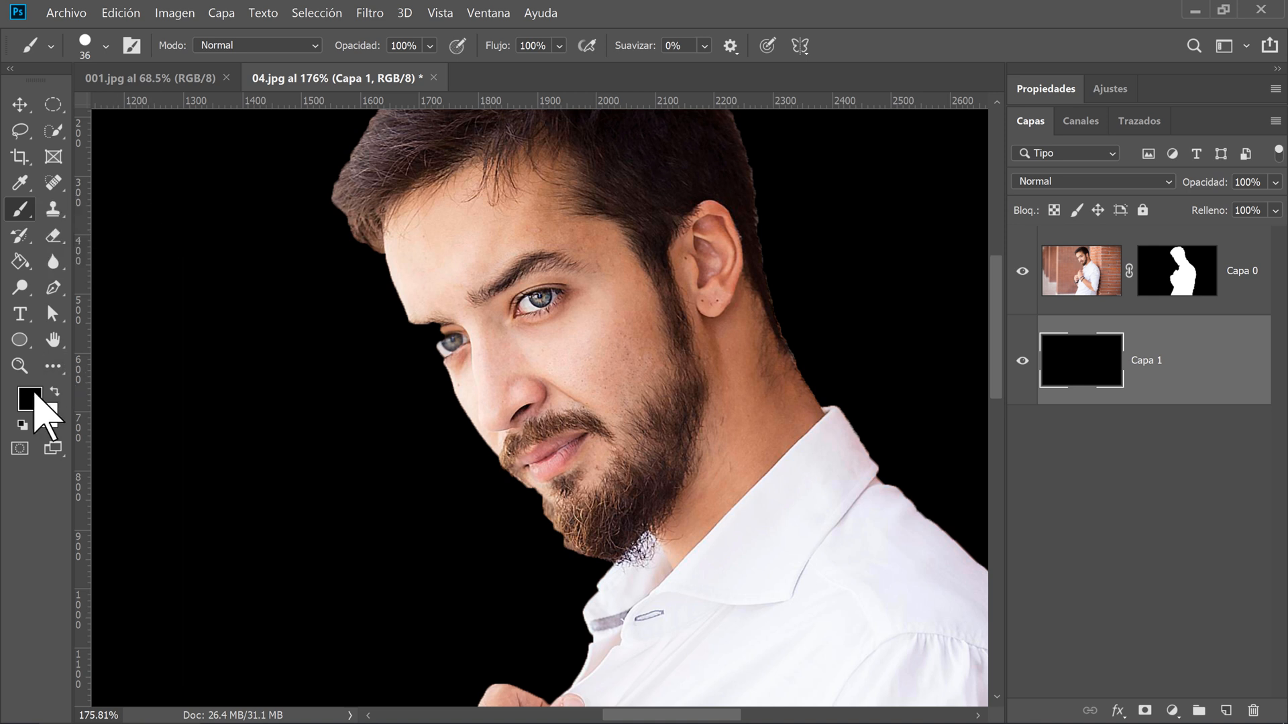
click(53, 393)
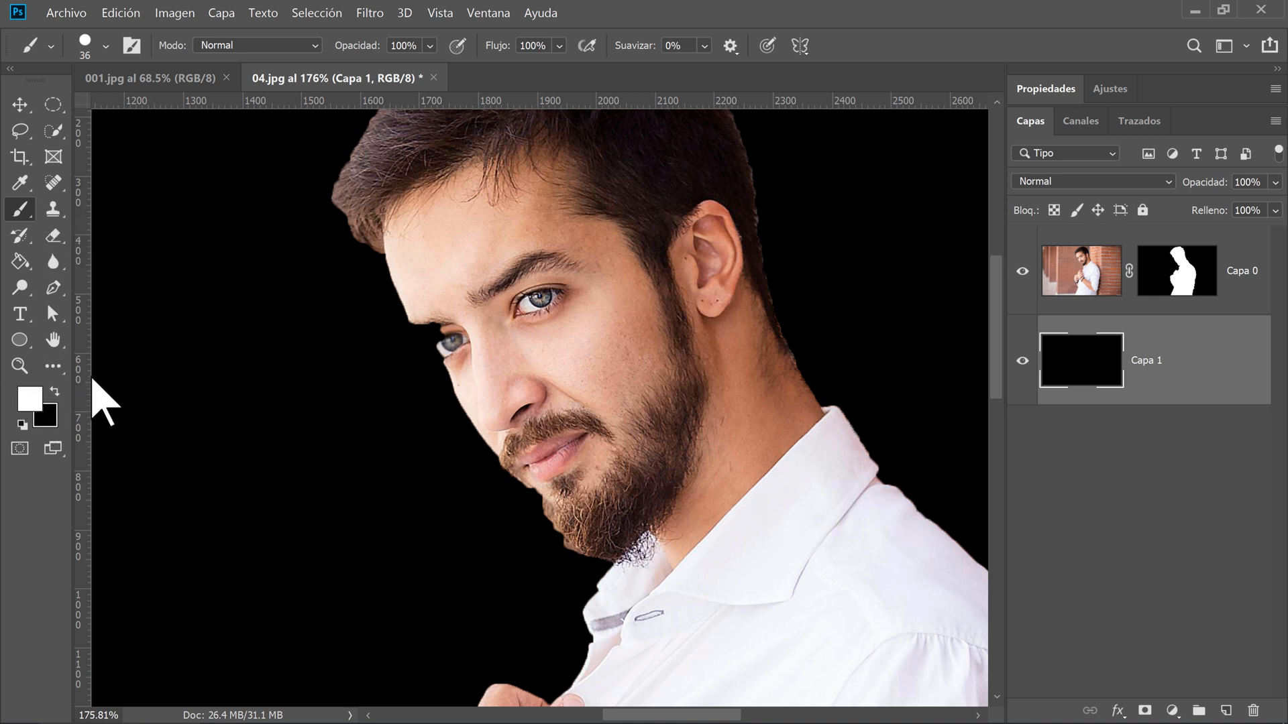
scroll(485, 362, up, 4)
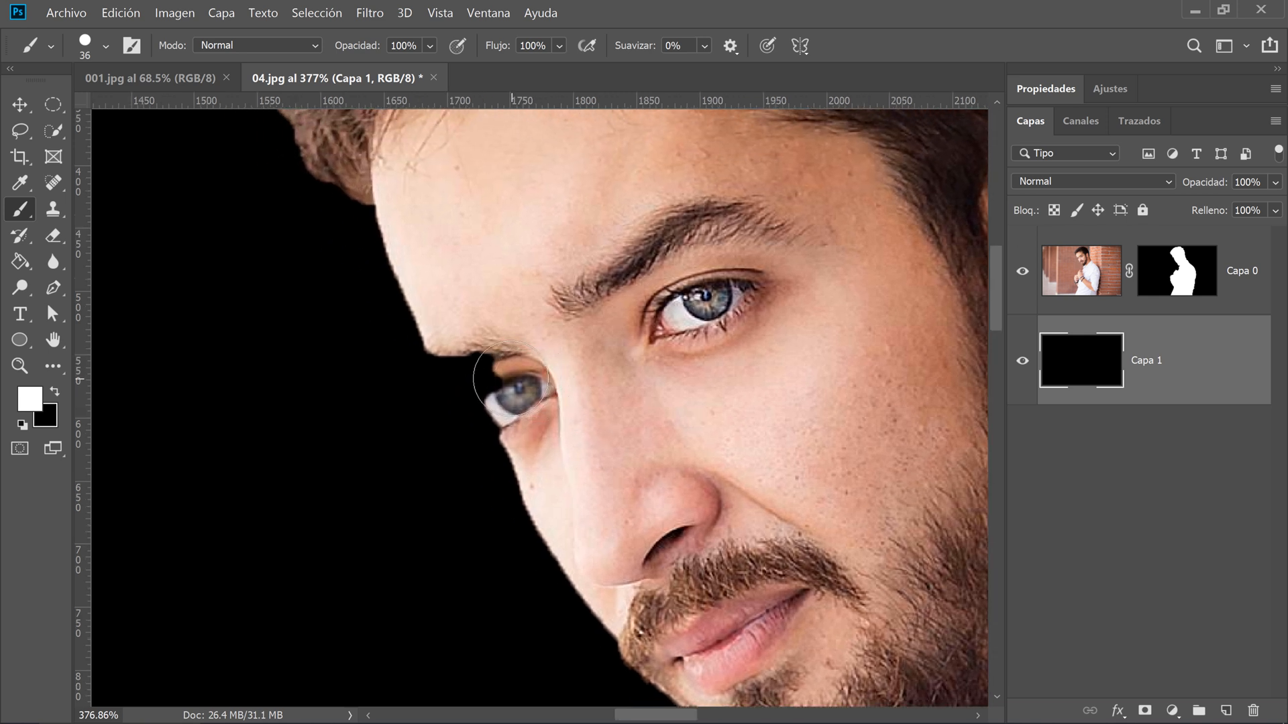
drag(511, 379, 446, 366)
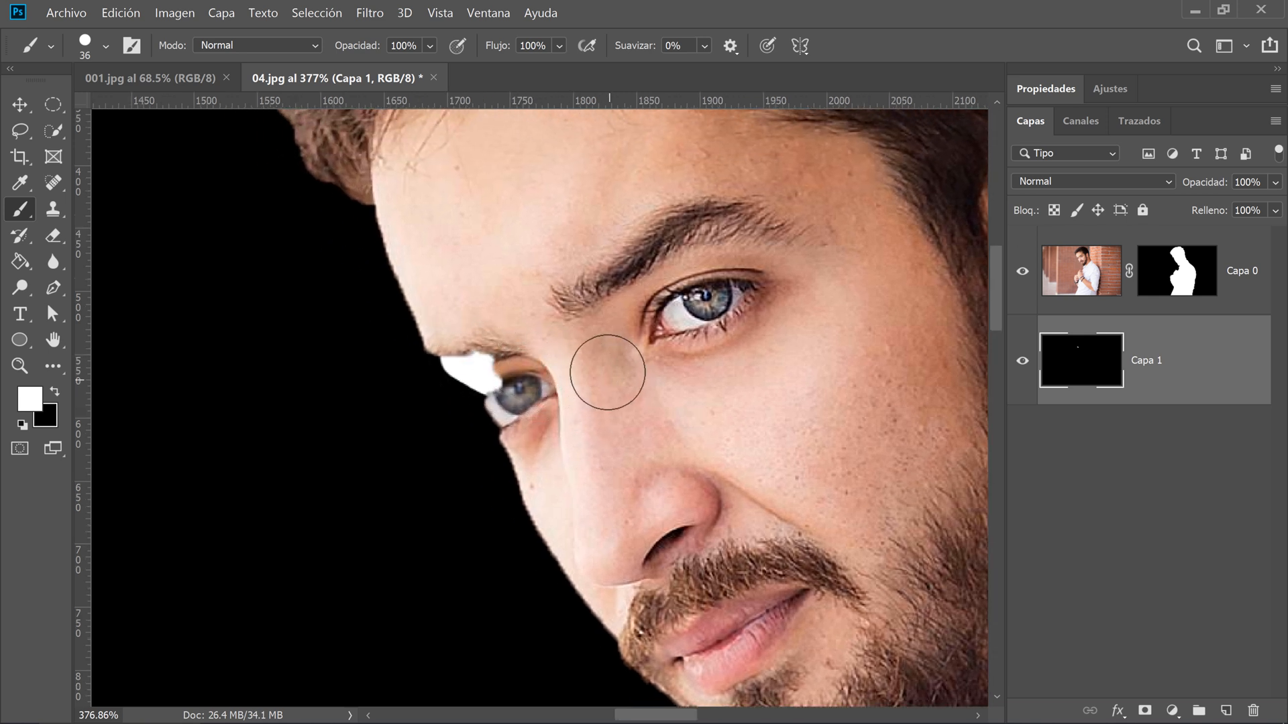
key(ctrl+z)
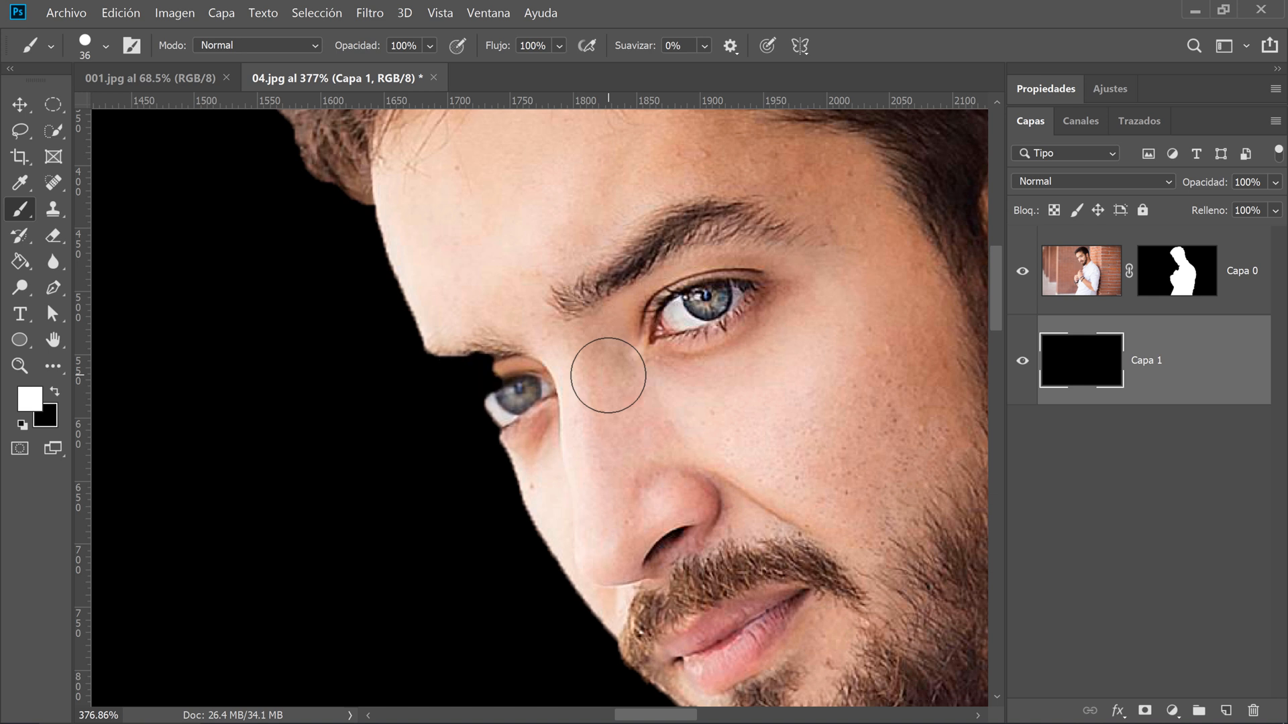
click(1168, 281)
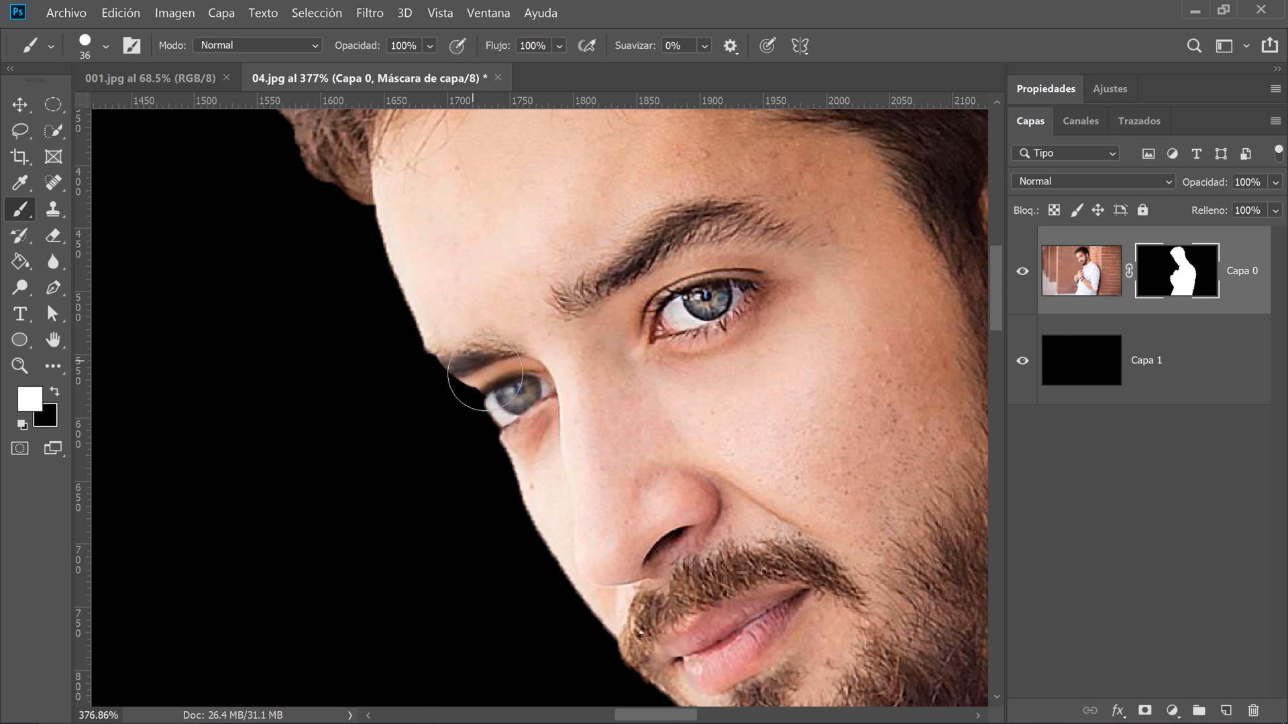
drag(501, 409, 478, 376)
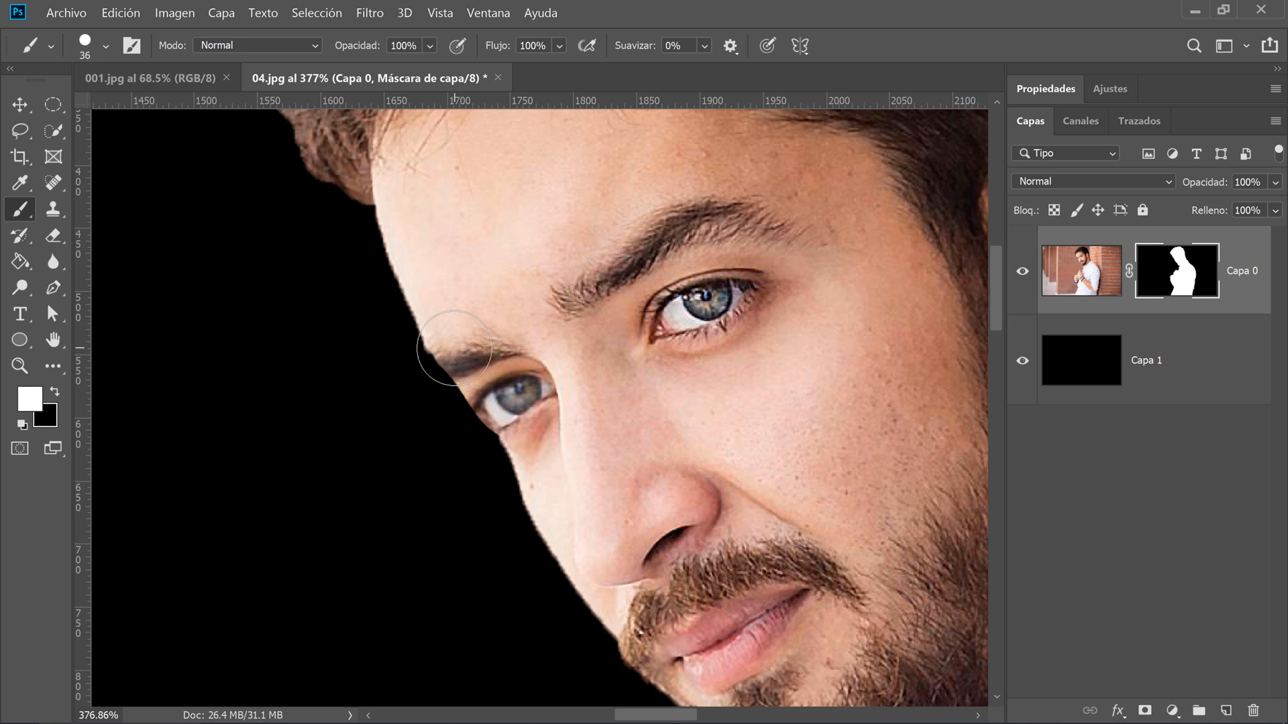
Disable and re-enable the Capa 0 layer mask to compare the restored eye edge with the original photo
shift+click(1177, 271)
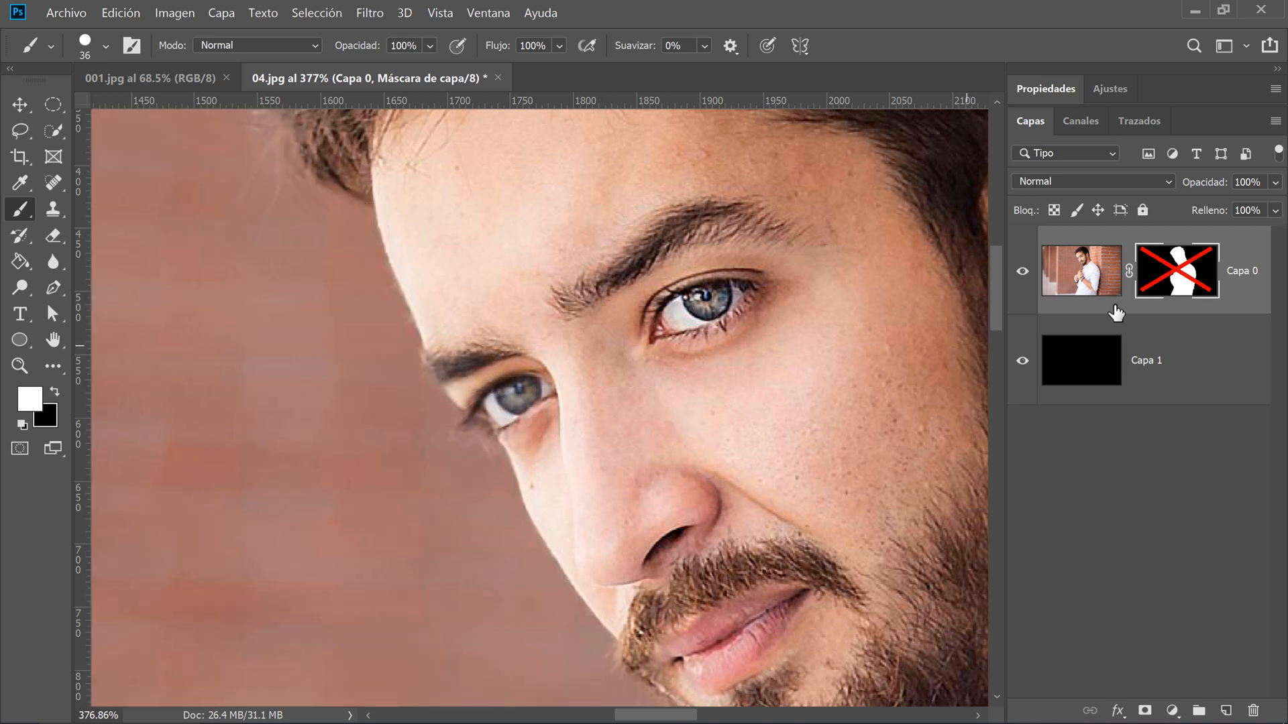
shift+click(1188, 274)
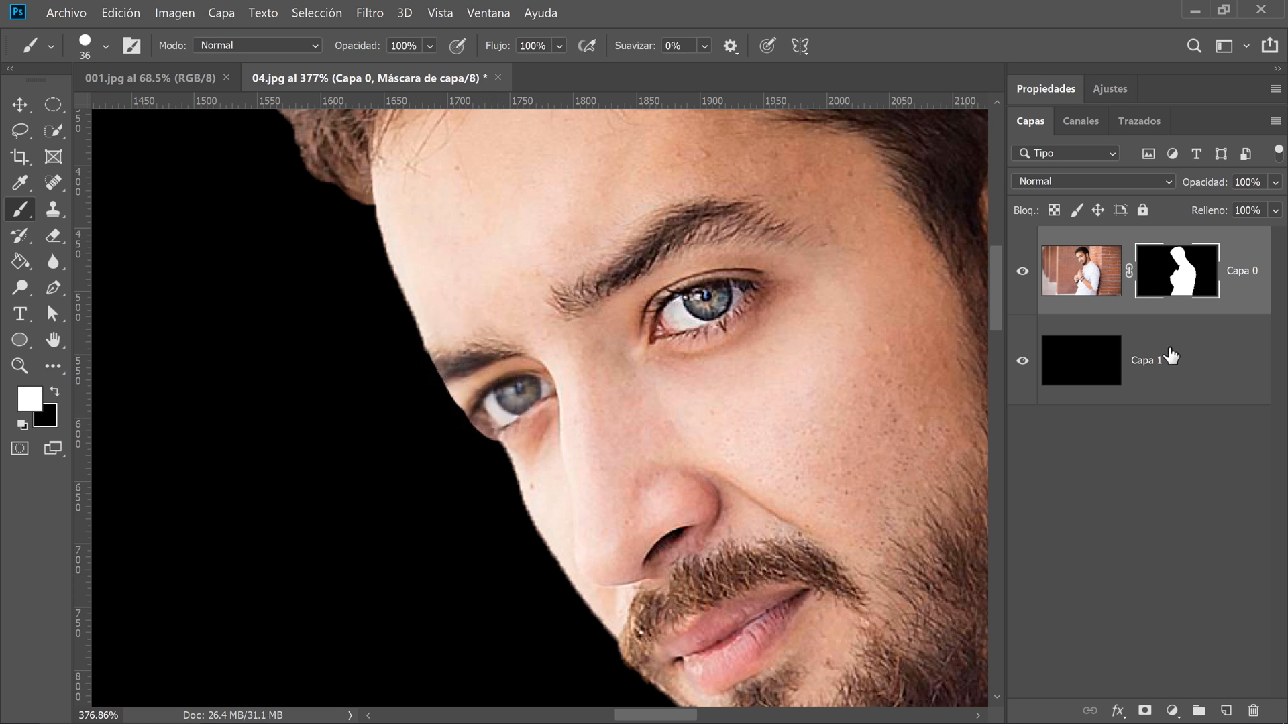
shift+click(1151, 271)
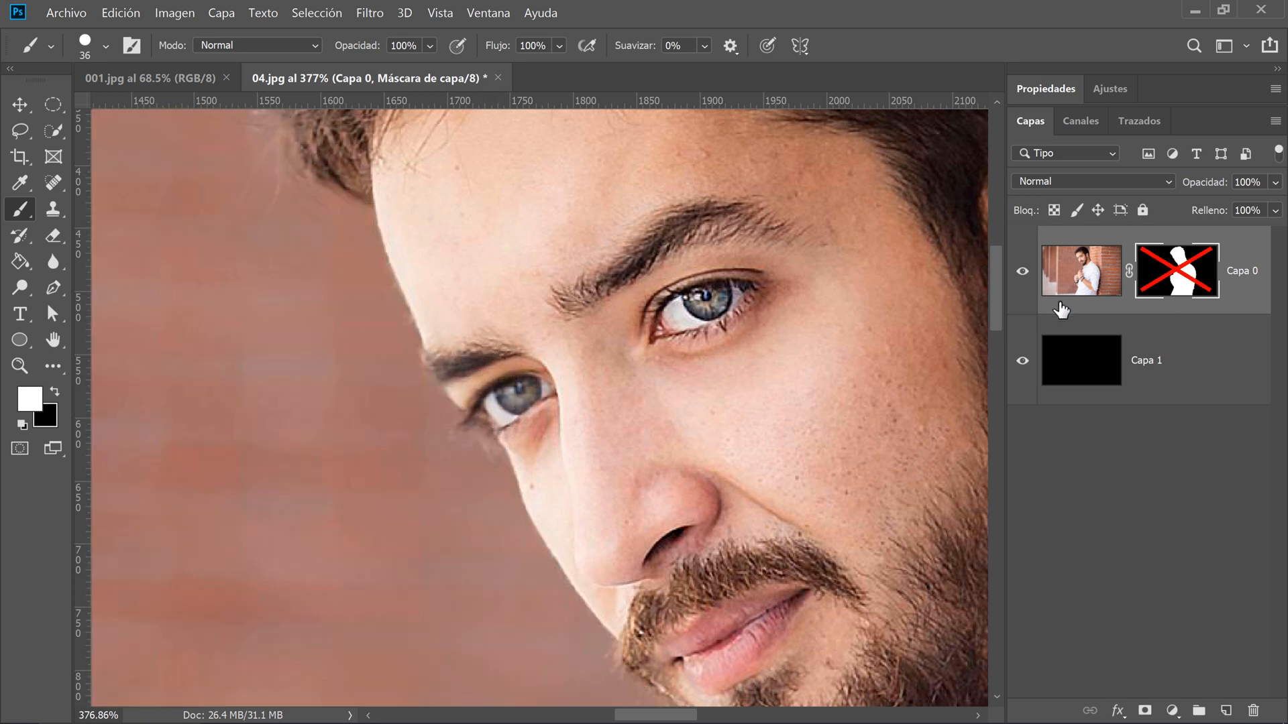
shift+click(1179, 282)
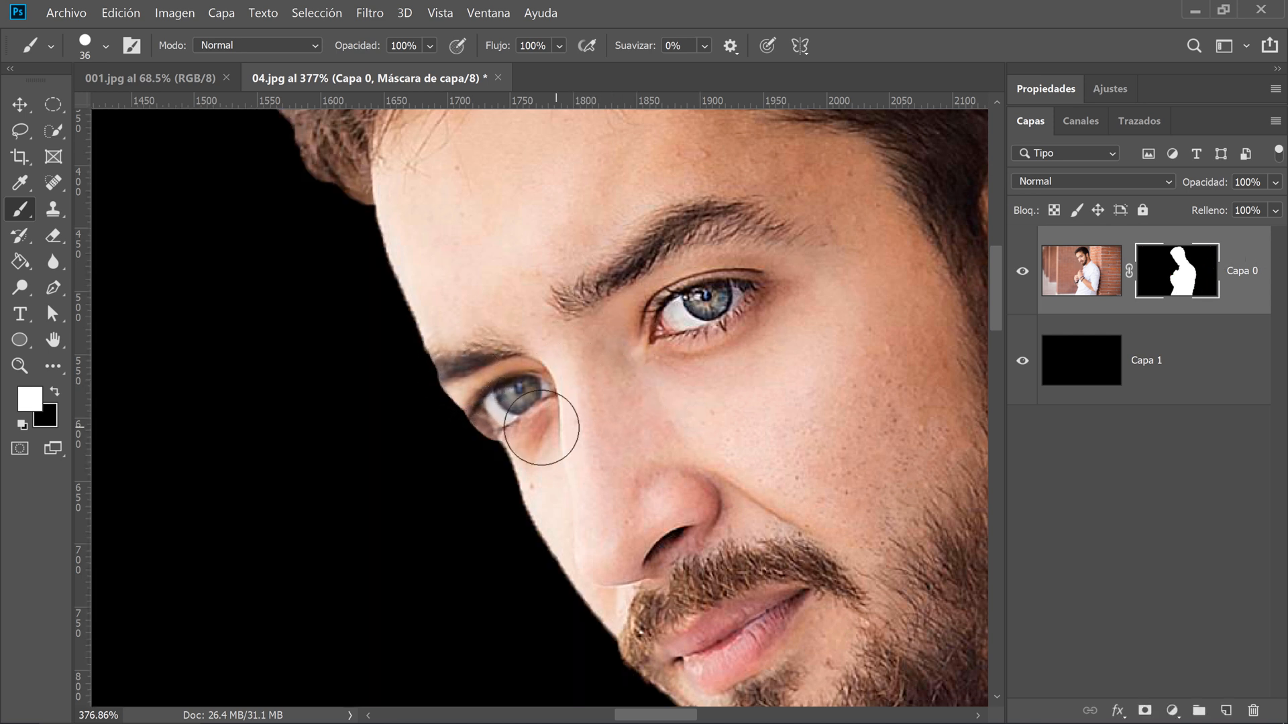
Prepare the Brush for the hair edge behind the ear with 85% opacity, 88% flow and black as the foreground colour
scroll(637, 424, down, 3)
scroll(636, 424, down, 1)
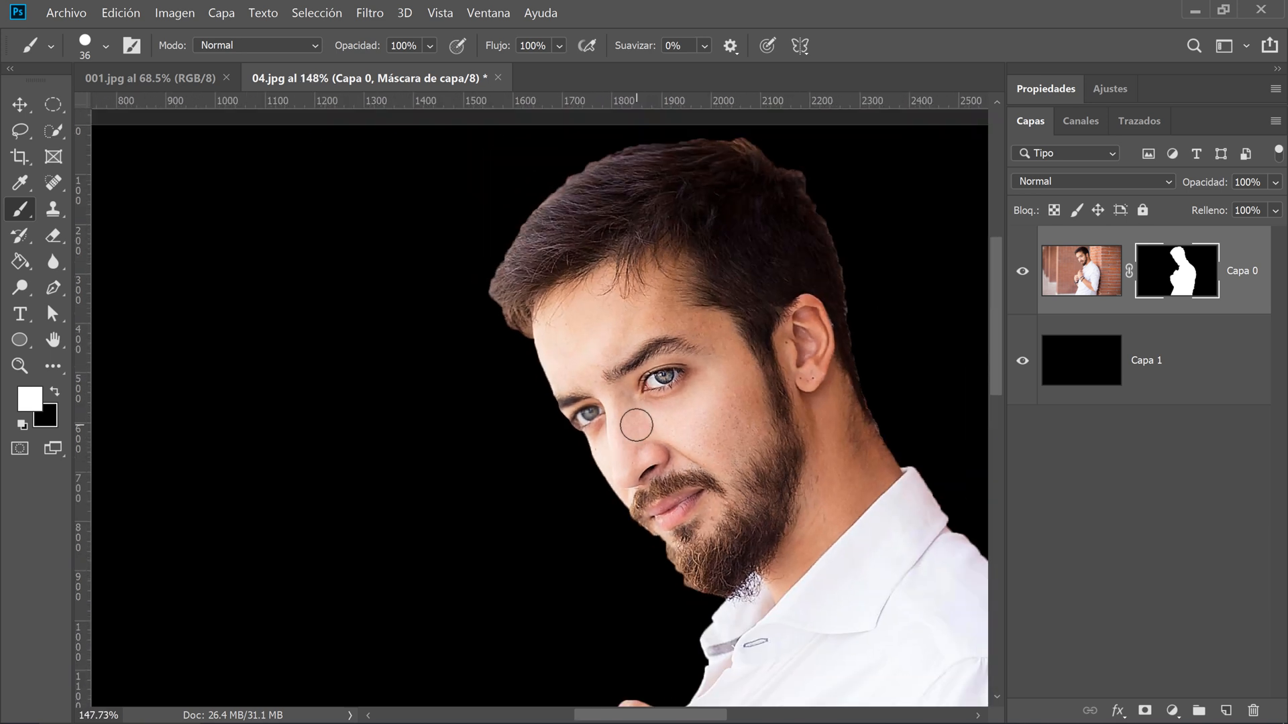
drag(733, 253, 560, 302)
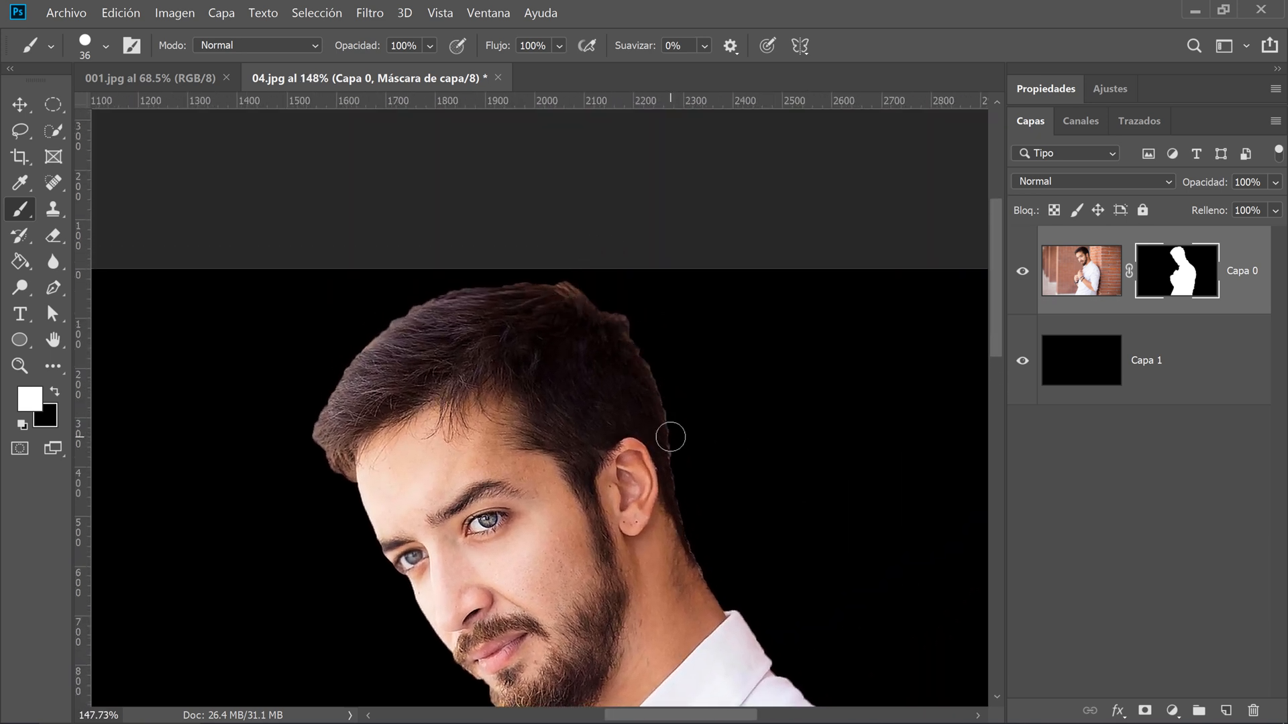
scroll(671, 437, up, 3)
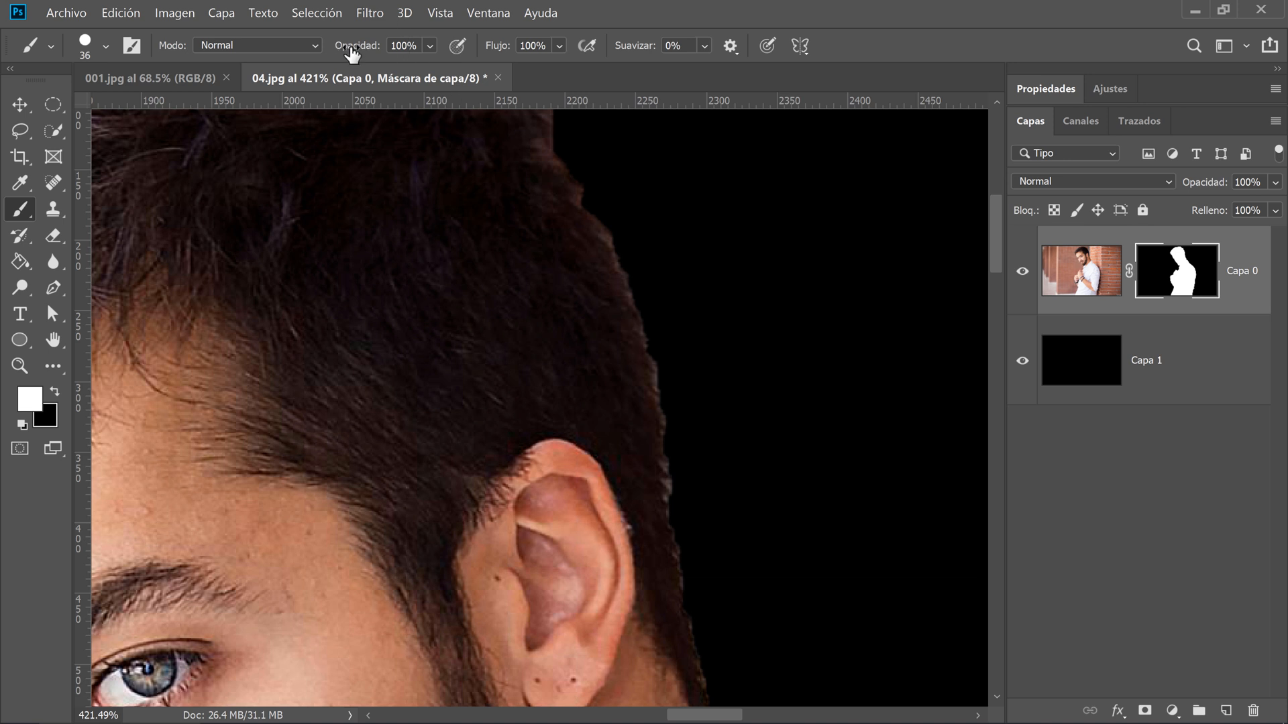
drag(351, 53, 337, 53)
drag(495, 49, 488, 48)
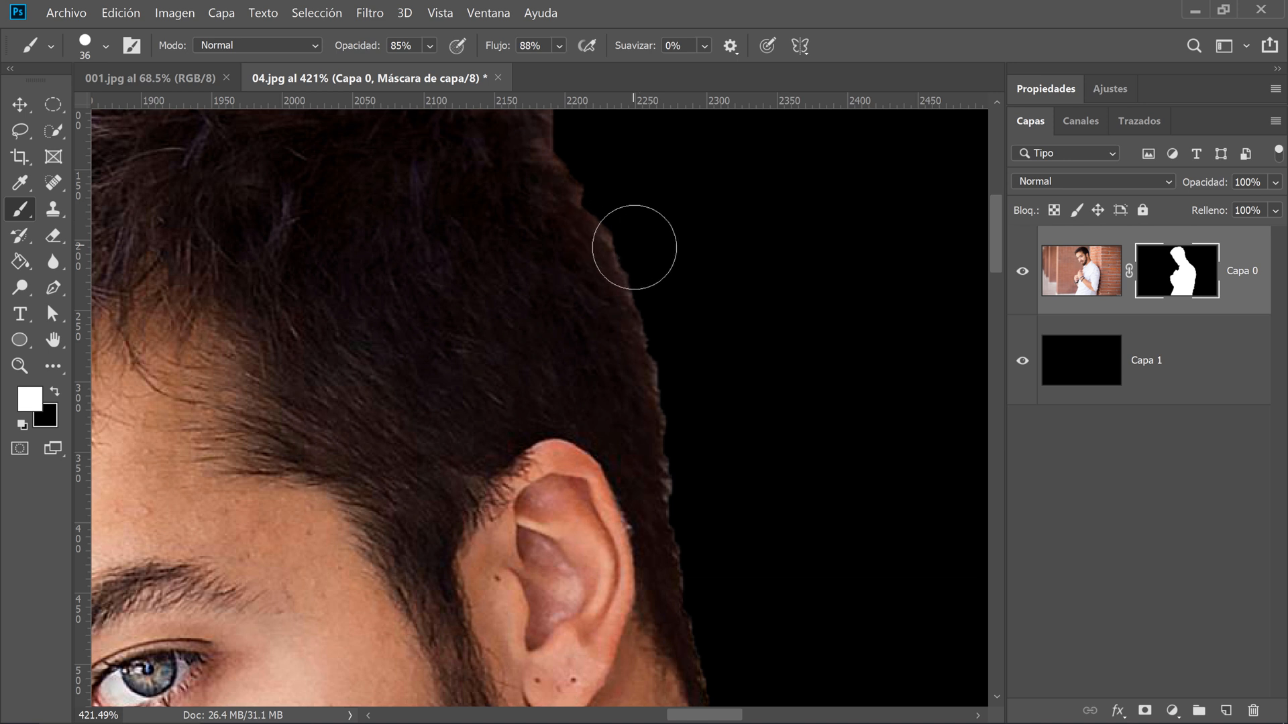
click(55, 392)
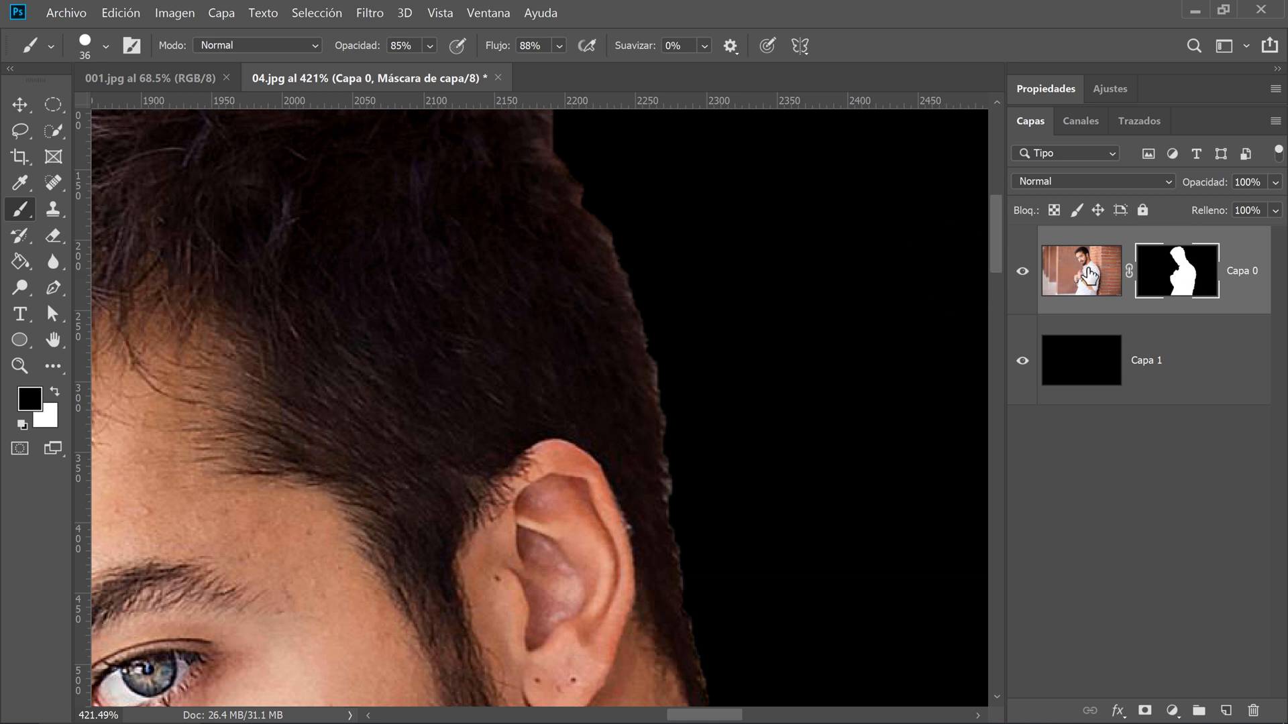
Try a white Brush stroke over the temple directly on the photo of Capa 0 instead of its mask, and undo it
click(1088, 268)
key(x)
mouse_move(223, 500)
mouse_down()
mouse_move(300, 538)
mouse_move(359, 490)
mouse_move(412, 401)
mouse_up()
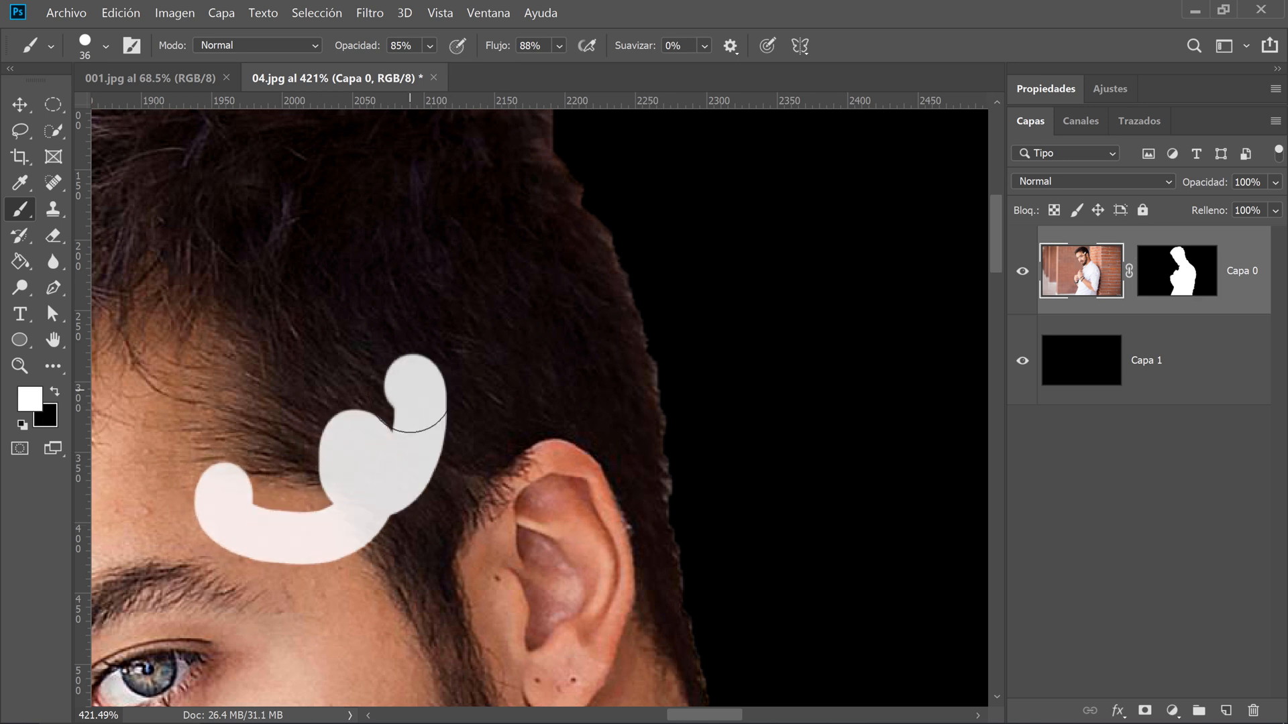
key(ctrl+z)
Try a black Brush stroke over the hair and temple on the Capa 0 layer mask and undo it
click(1155, 258)
key(x)
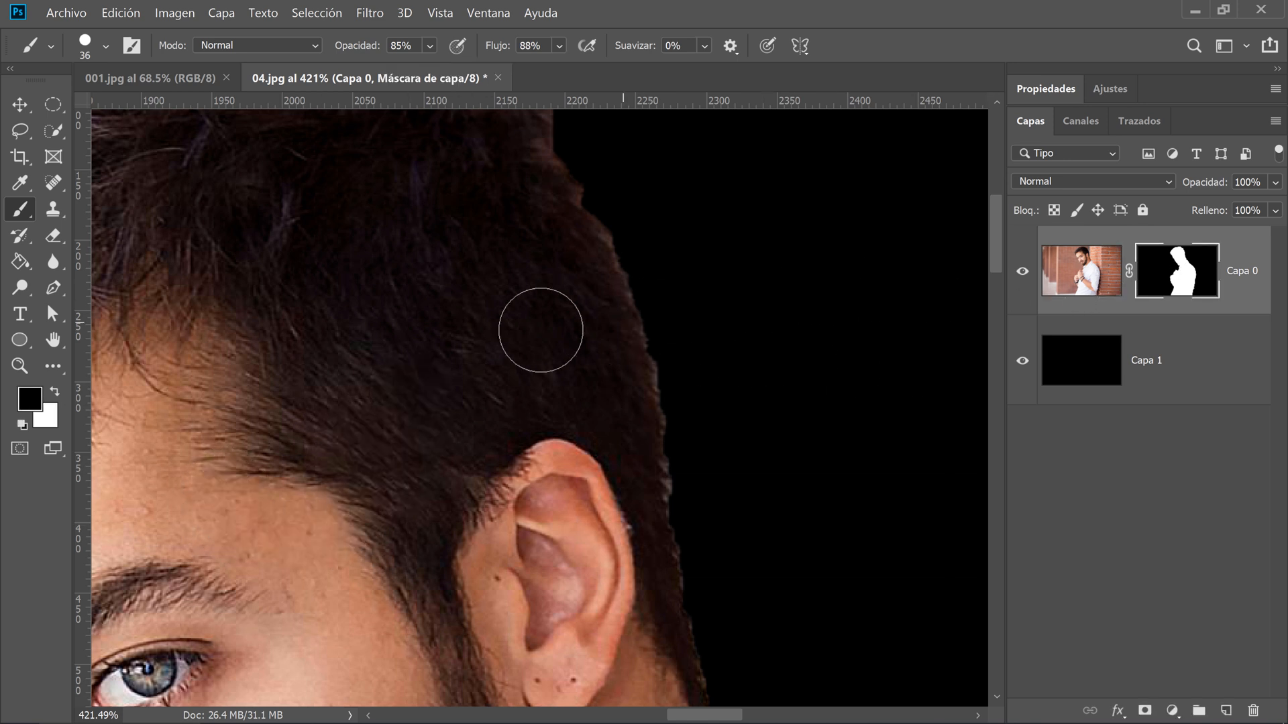
mouse_move(476, 332)
mouse_down()
mouse_move(374, 437)
mouse_move(264, 433)
mouse_move(204, 556)
mouse_up()
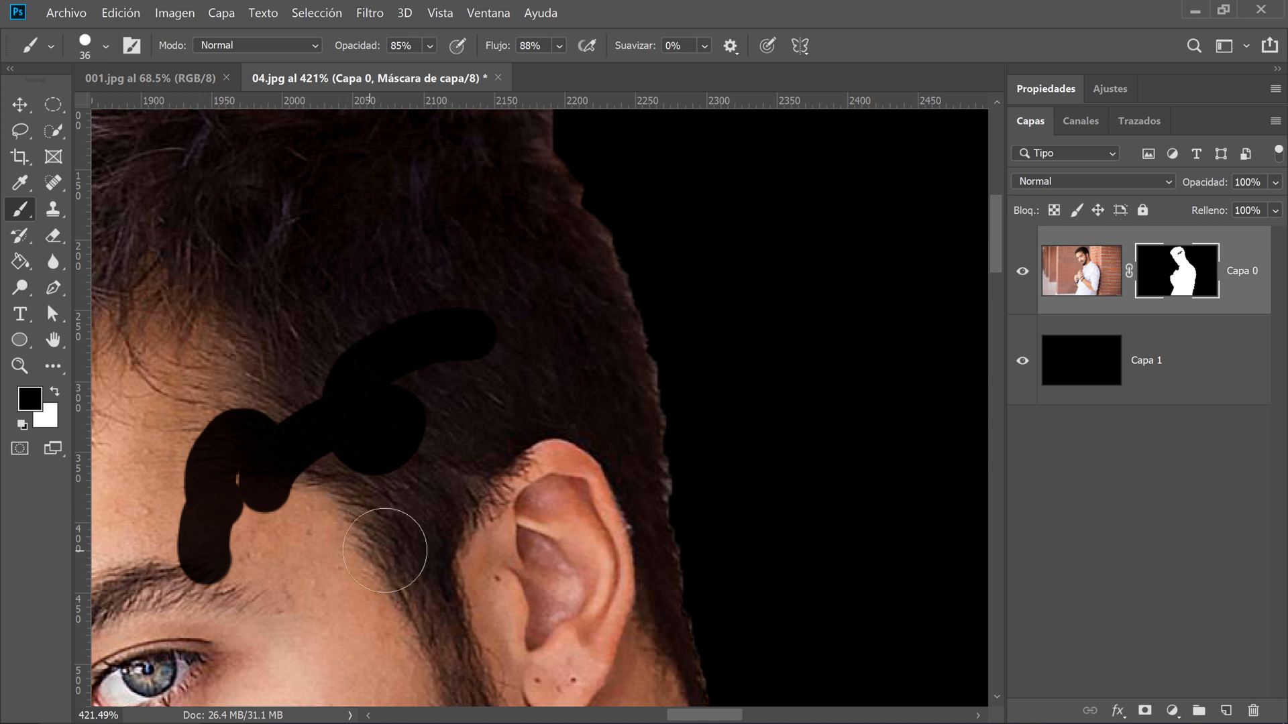
key(ctrl+z)
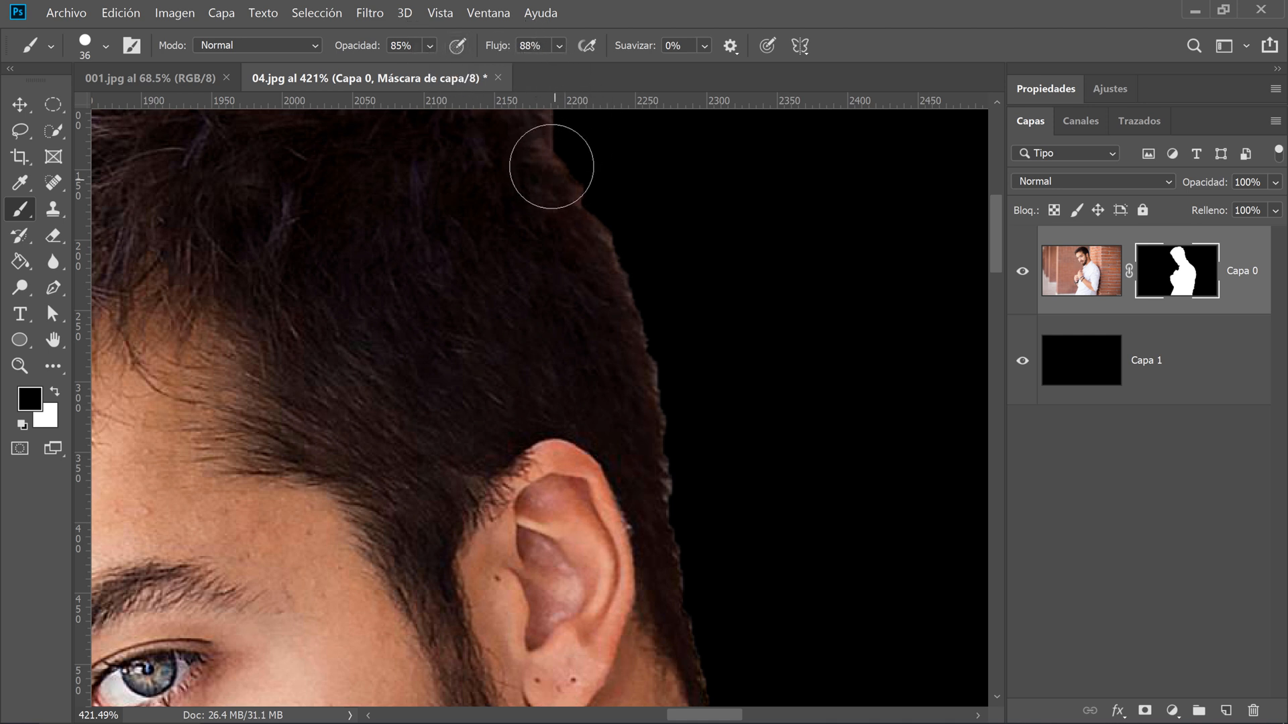
Set the Brush to 58% opacity and 71% flow, try a black mask stroke along the back hair edge and undo it
mouse_move(598, 189)
mouse_down()
mouse_move(641, 253)
mouse_move(669, 360)
mouse_up()
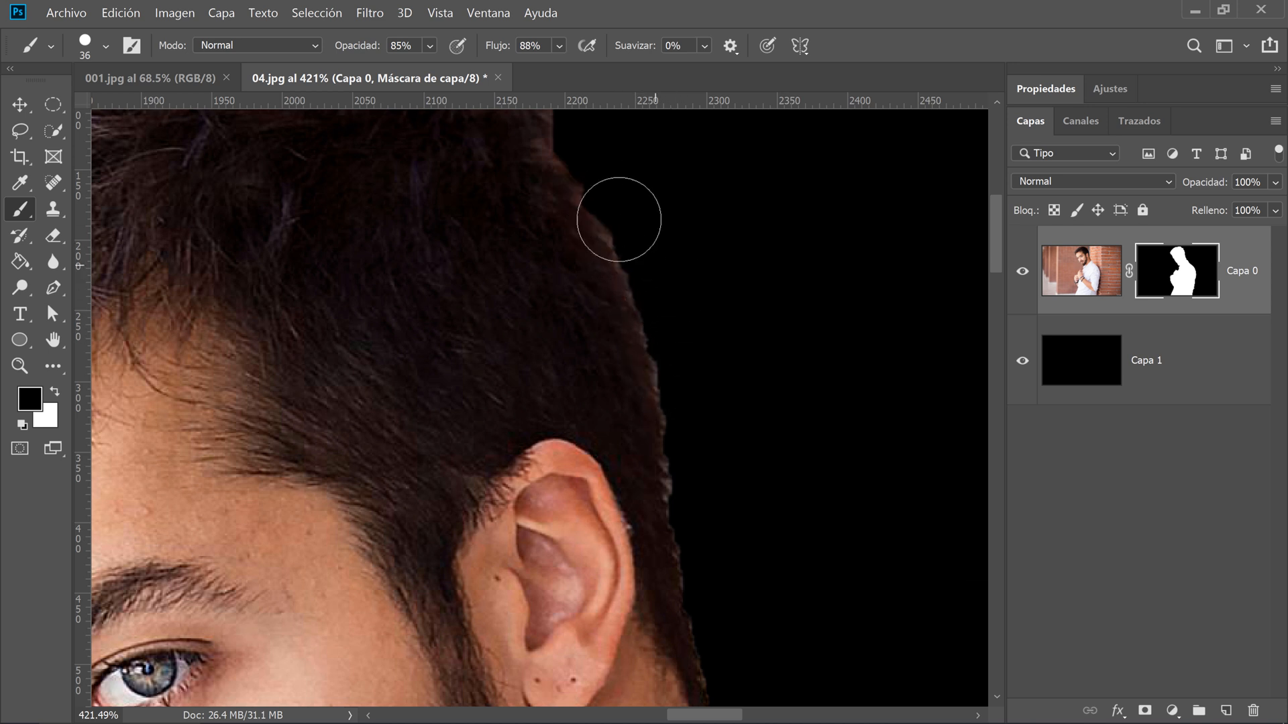
drag(345, 49, 328, 49)
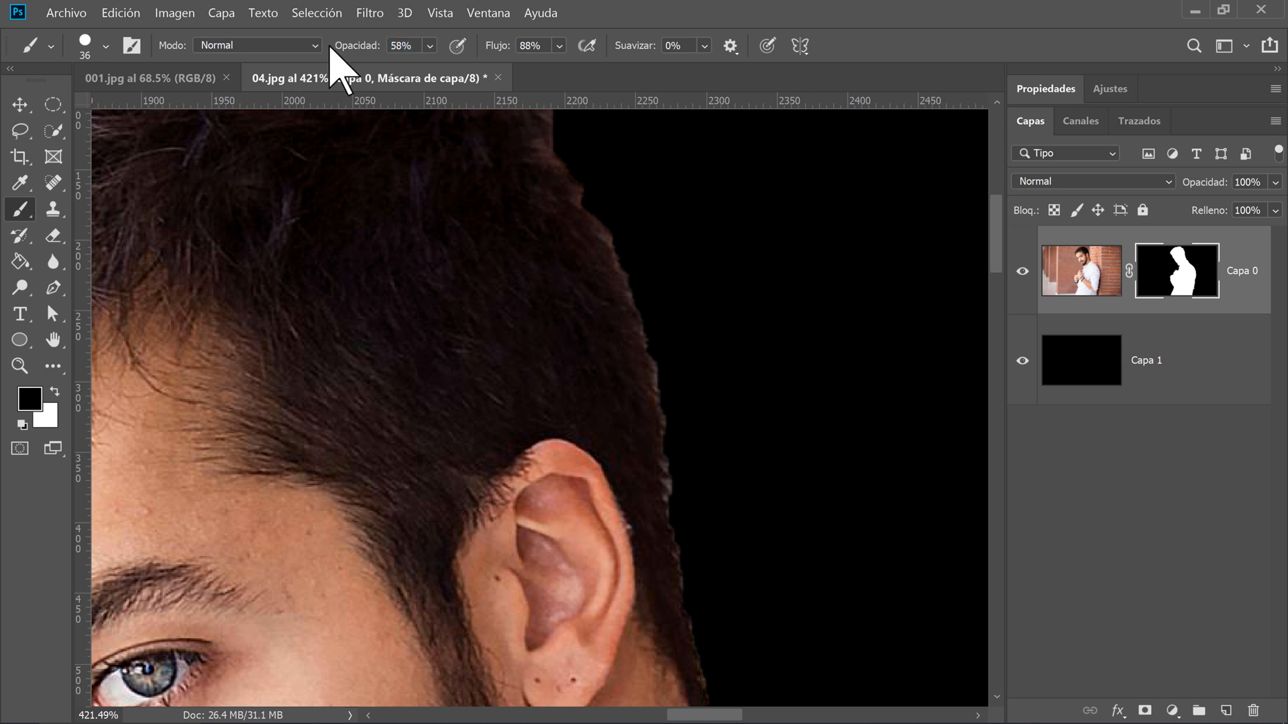
drag(494, 46, 492, 46)
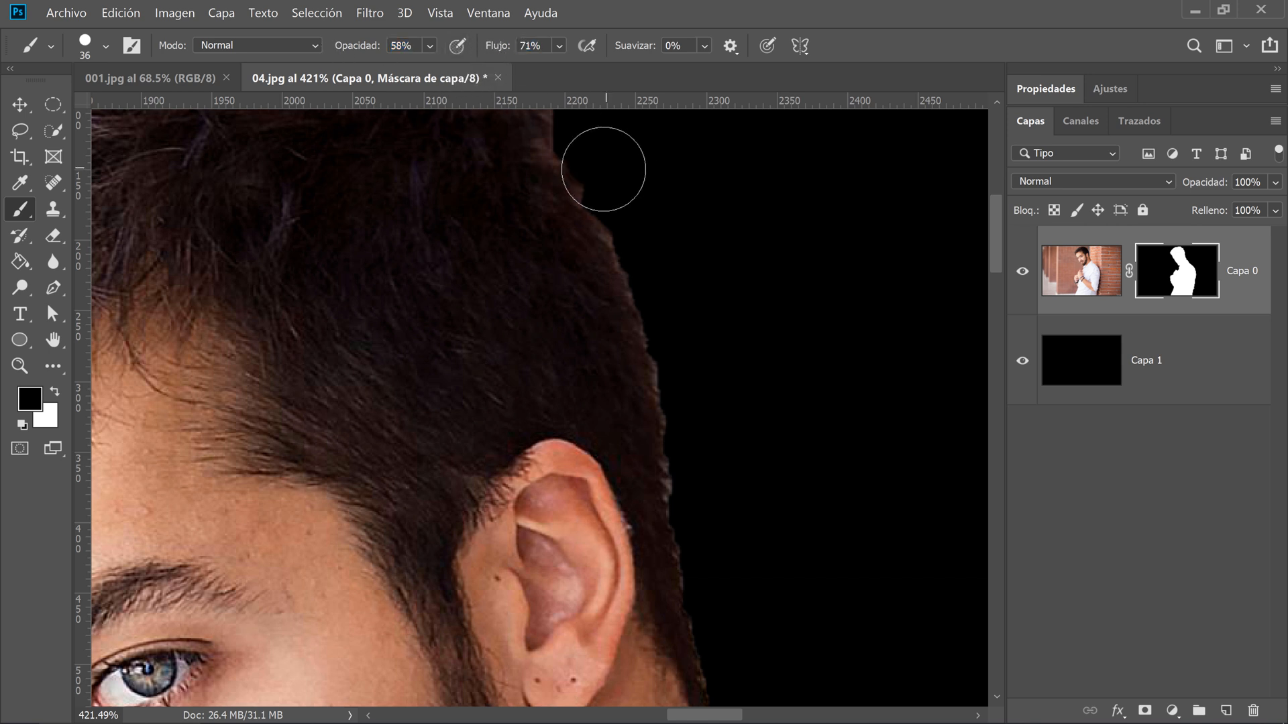
mouse_move(601, 164)
mouse_down()
mouse_move(646, 262)
mouse_move(696, 472)
mouse_up()
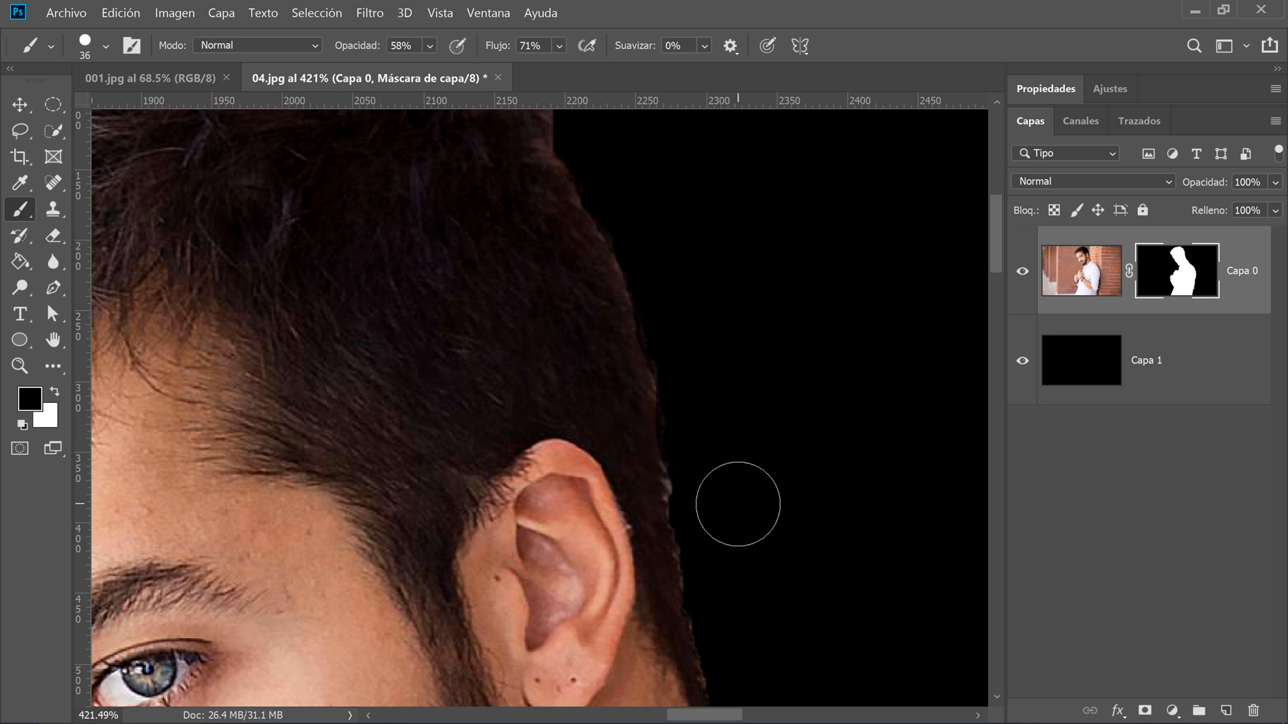
key(ctrl+z)
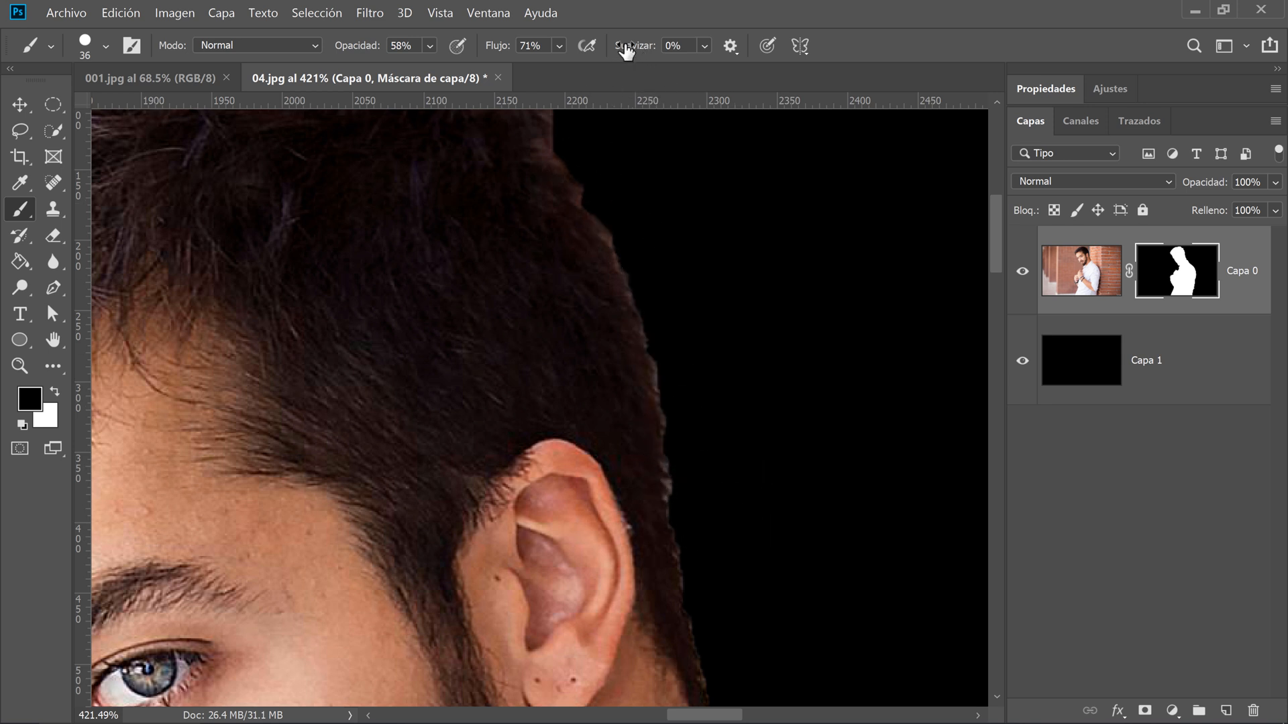
Set the Brush smoothing to 67% and paint black on the Capa 0 mask along the hair edge behind the ear
click(674, 46)
text(67)
key(Return)
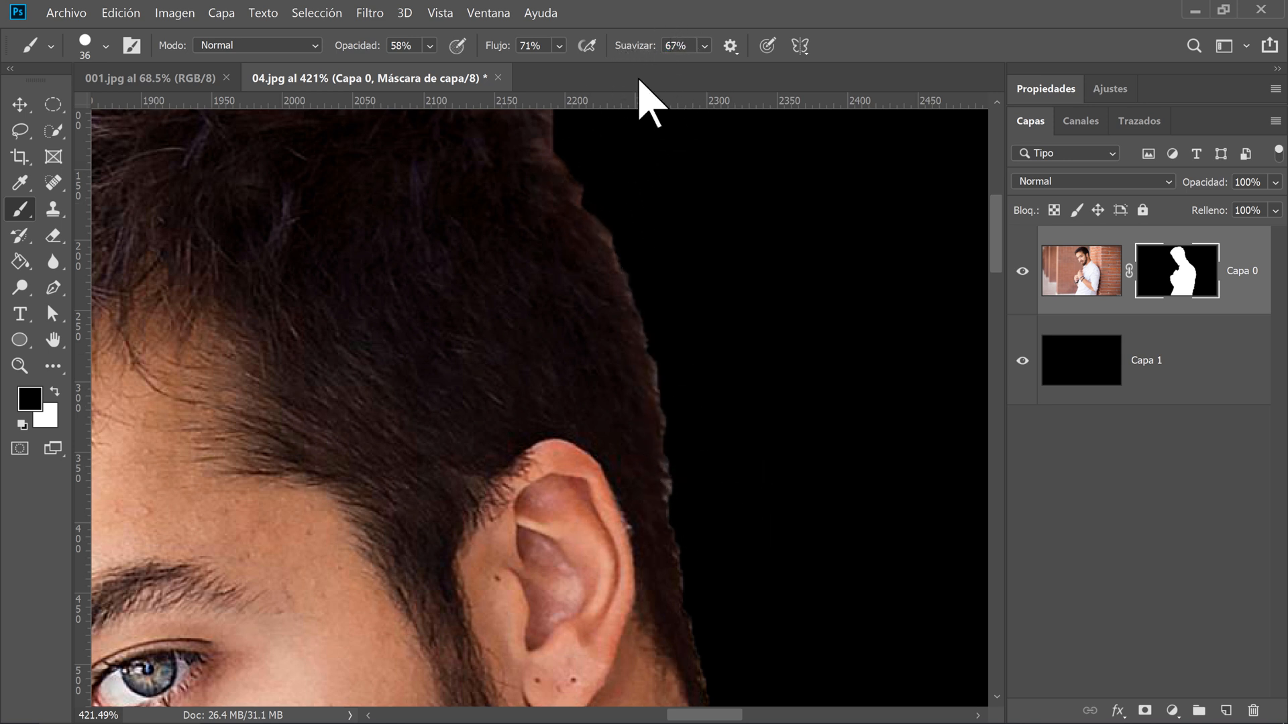
mouse_move(587, 168)
mouse_down()
mouse_move(641, 252)
mouse_move(668, 330)
mouse_move(700, 472)
mouse_move(699, 489)
mouse_move(688, 462)
mouse_move(690, 494)
mouse_move(684, 403)
mouse_move(684, 486)
mouse_up()
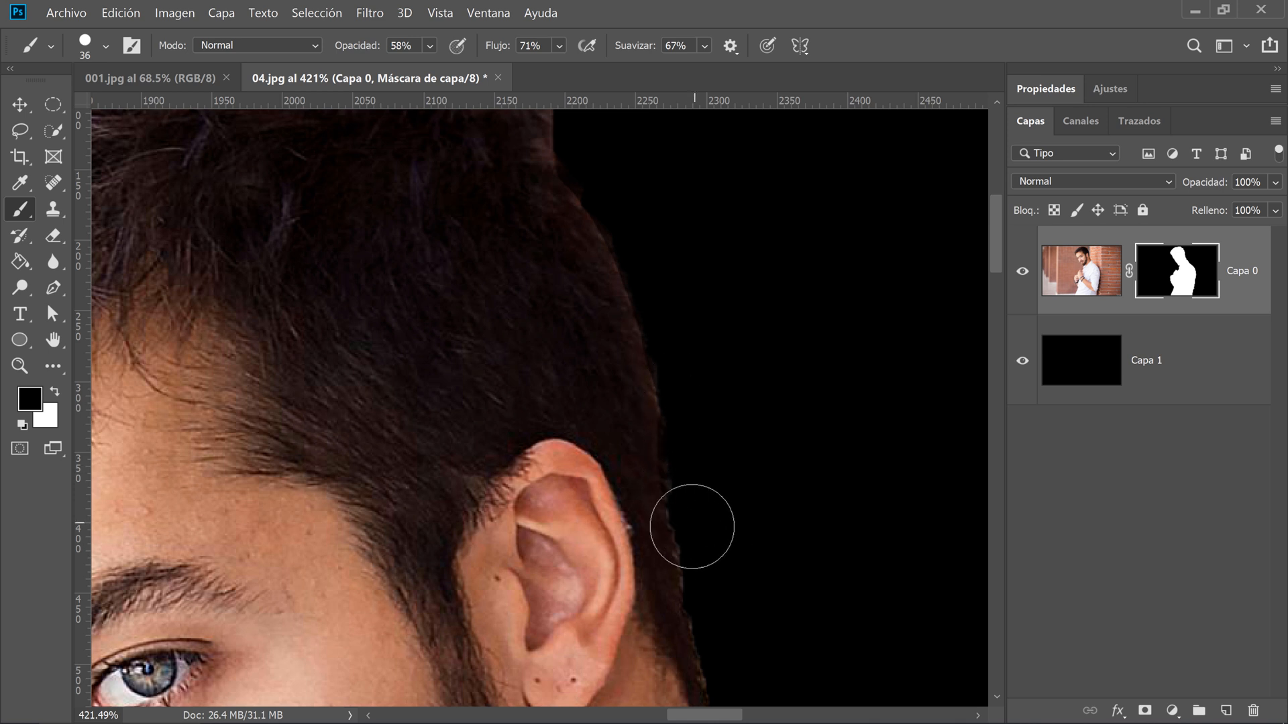
Soften the Brush to 41% hardness and set its smoothing to 27% for the mask's hair edge
click(106, 45)
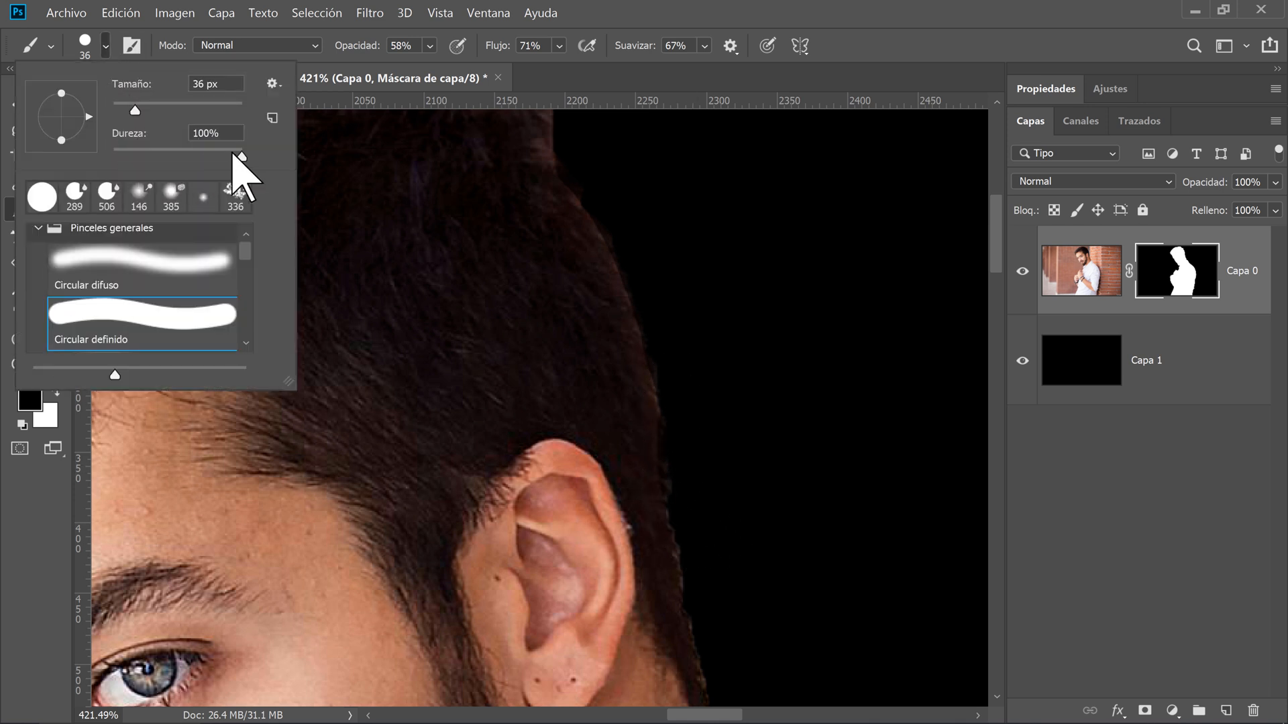
drag(242, 156, 165, 157)
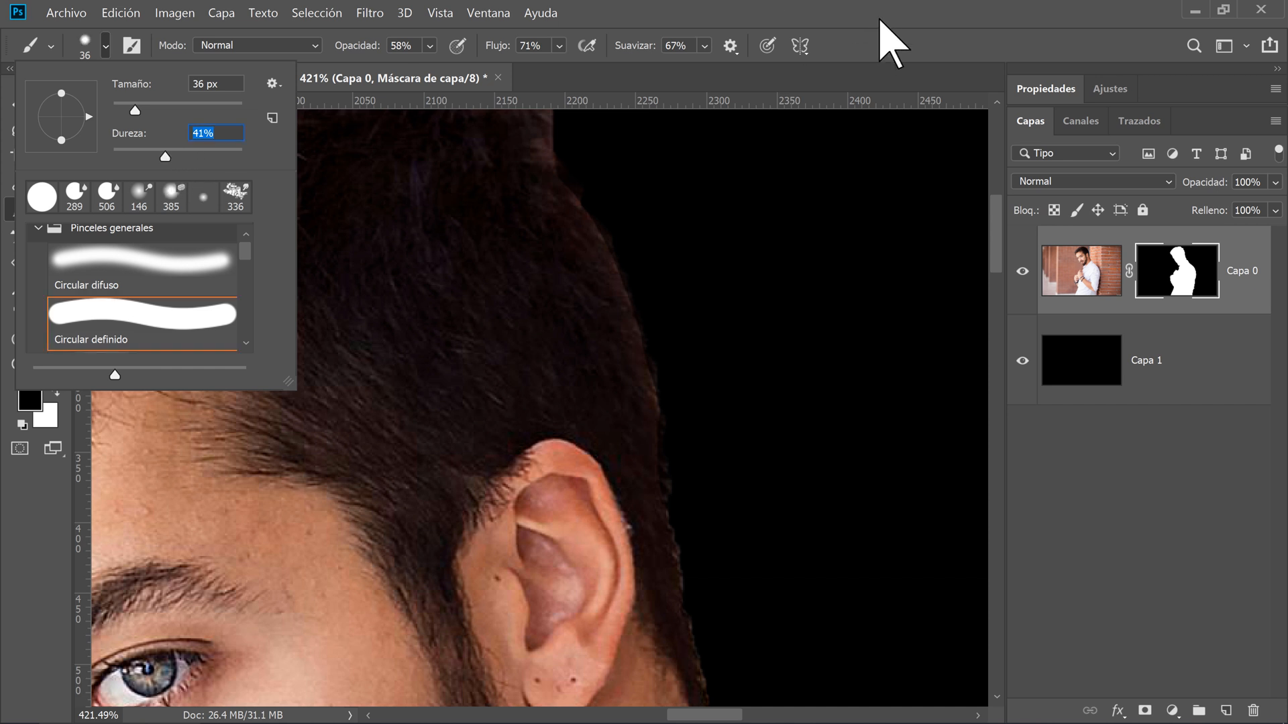
click(890, 40)
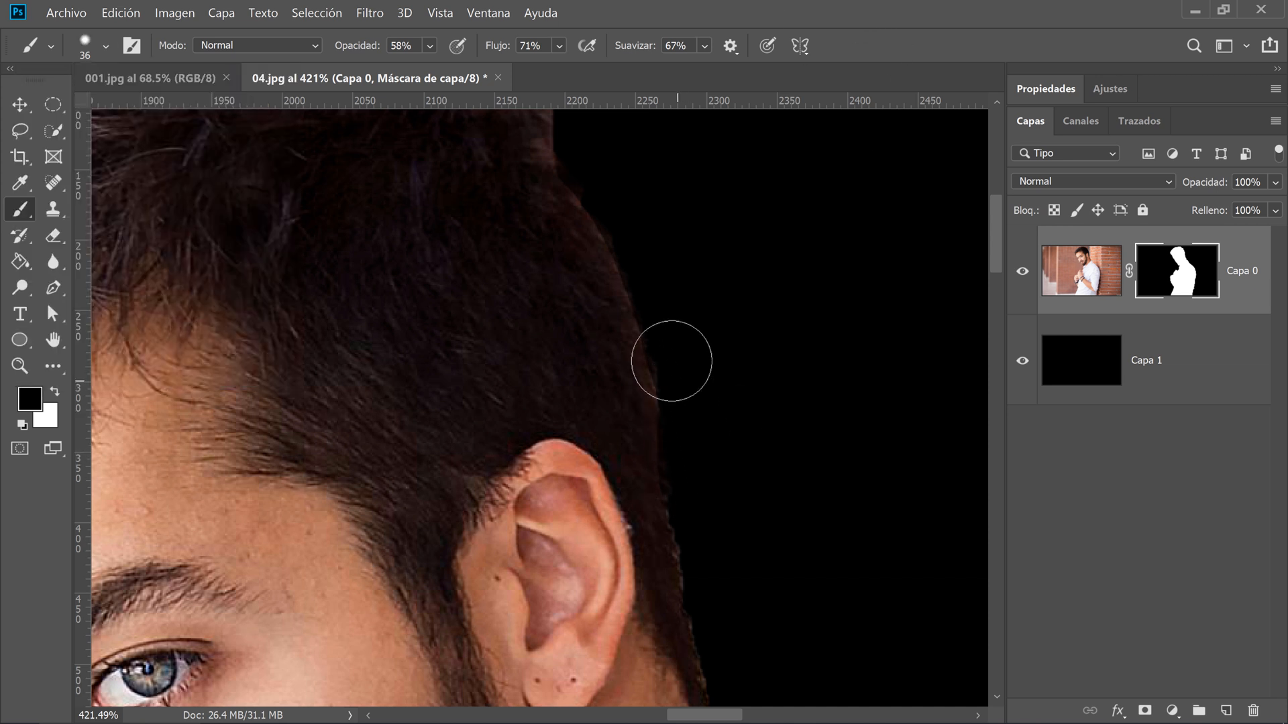
drag(634, 53, 578, 47)
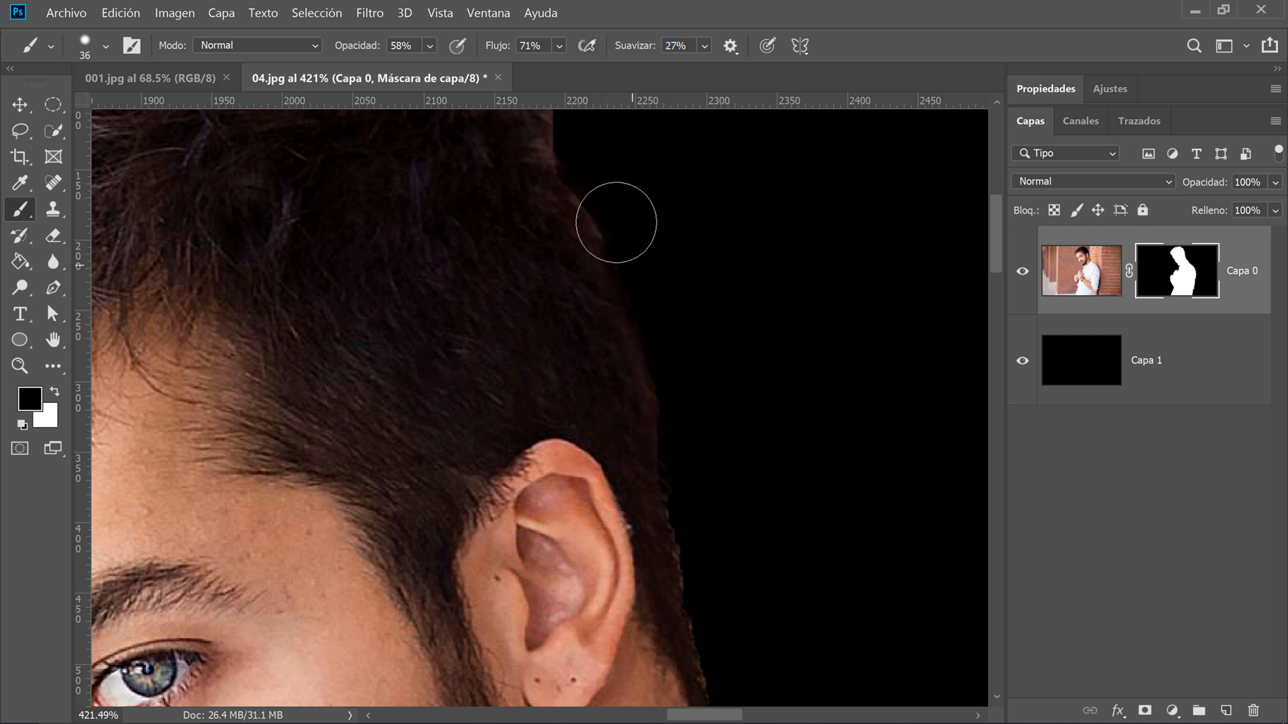
Disable the Capa 0 layer mask to show the original photo, deselect the layer and make white the foreground colour
scroll(645, 264, down, 3)
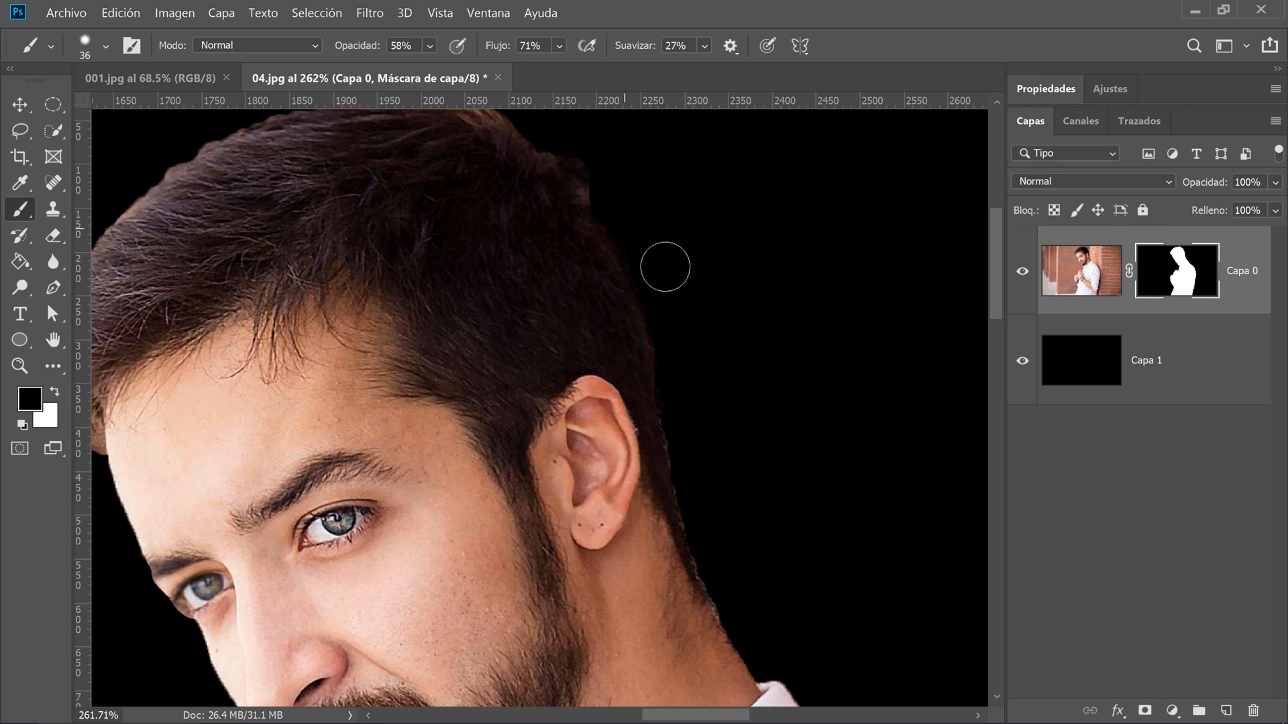
scroll(665, 268, down, 8)
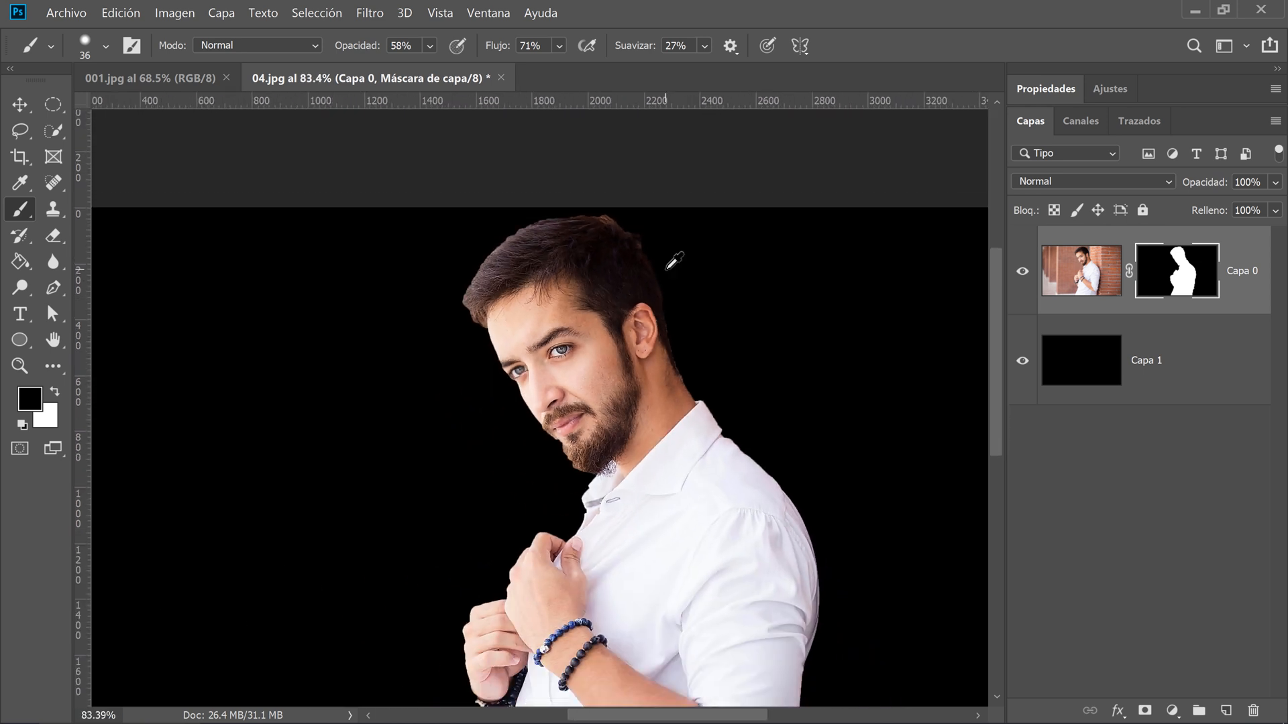
scroll(674, 261, down, 1)
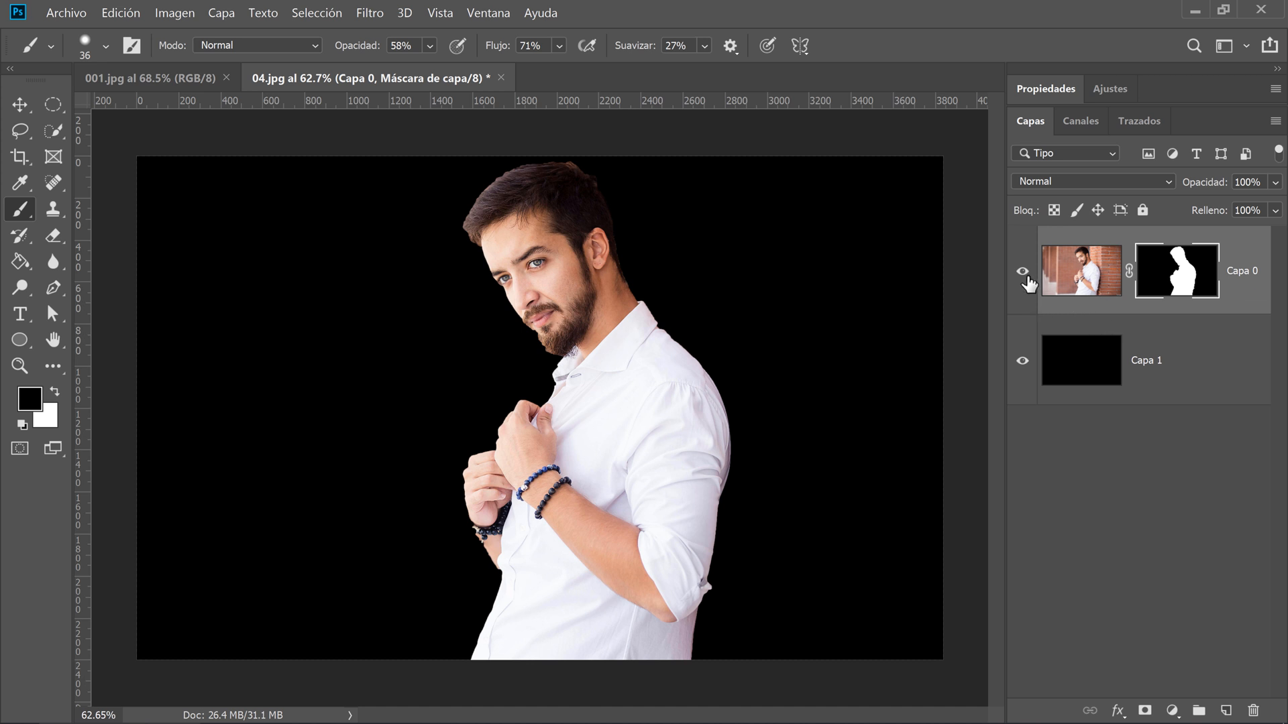
shift+click(1185, 276)
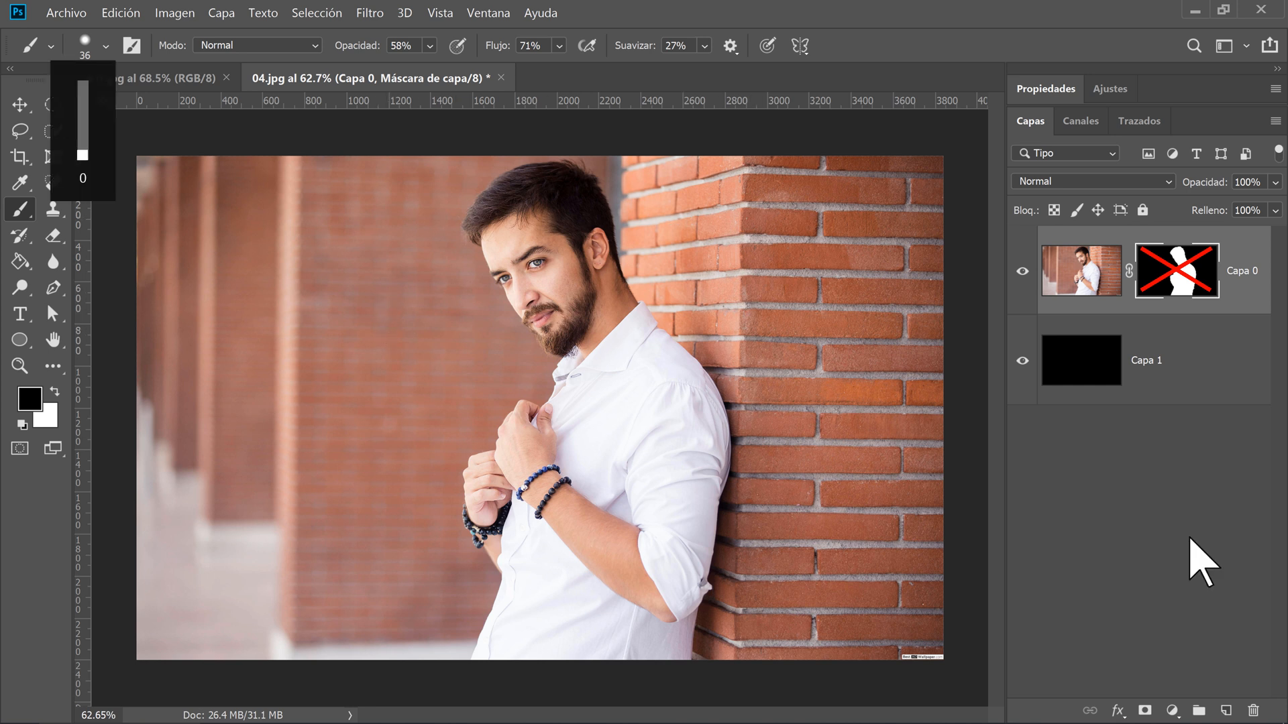
click(1201, 561)
key(x)
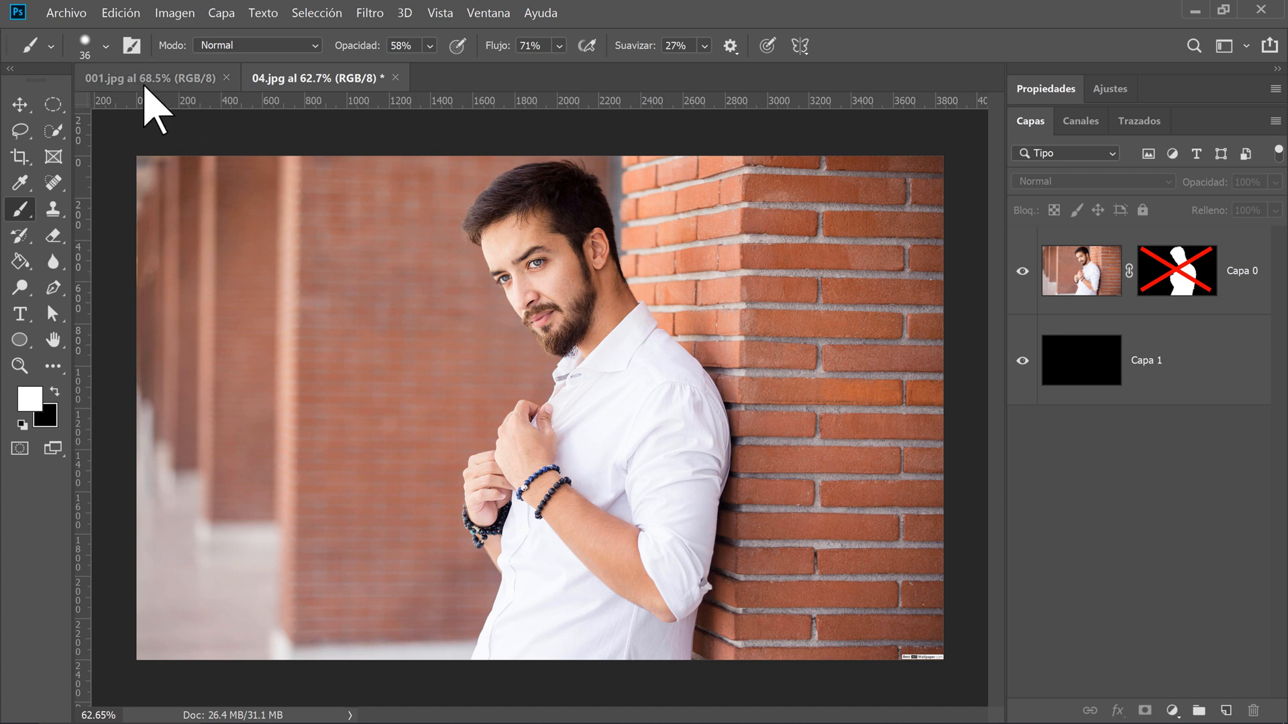
Switch to 001.jpg and start Select and Mask from the Quick Selection tool
click(144, 77)
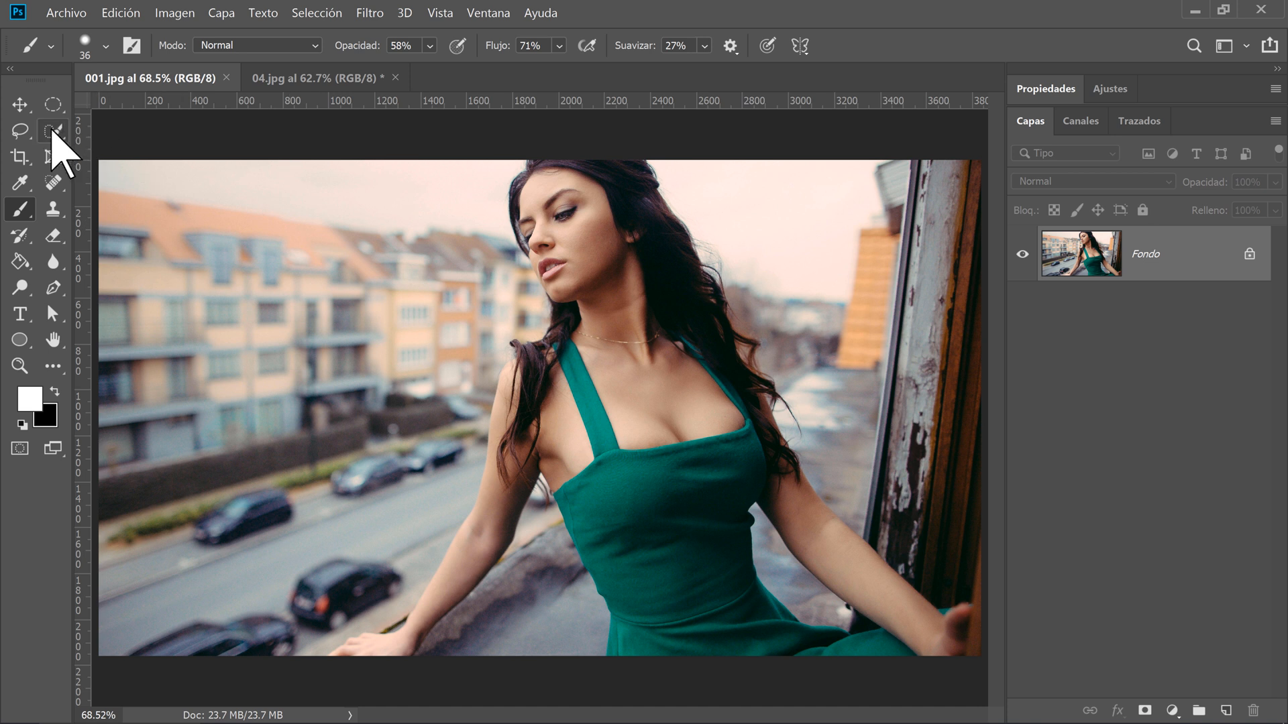
click(53, 131)
right_click(53, 131)
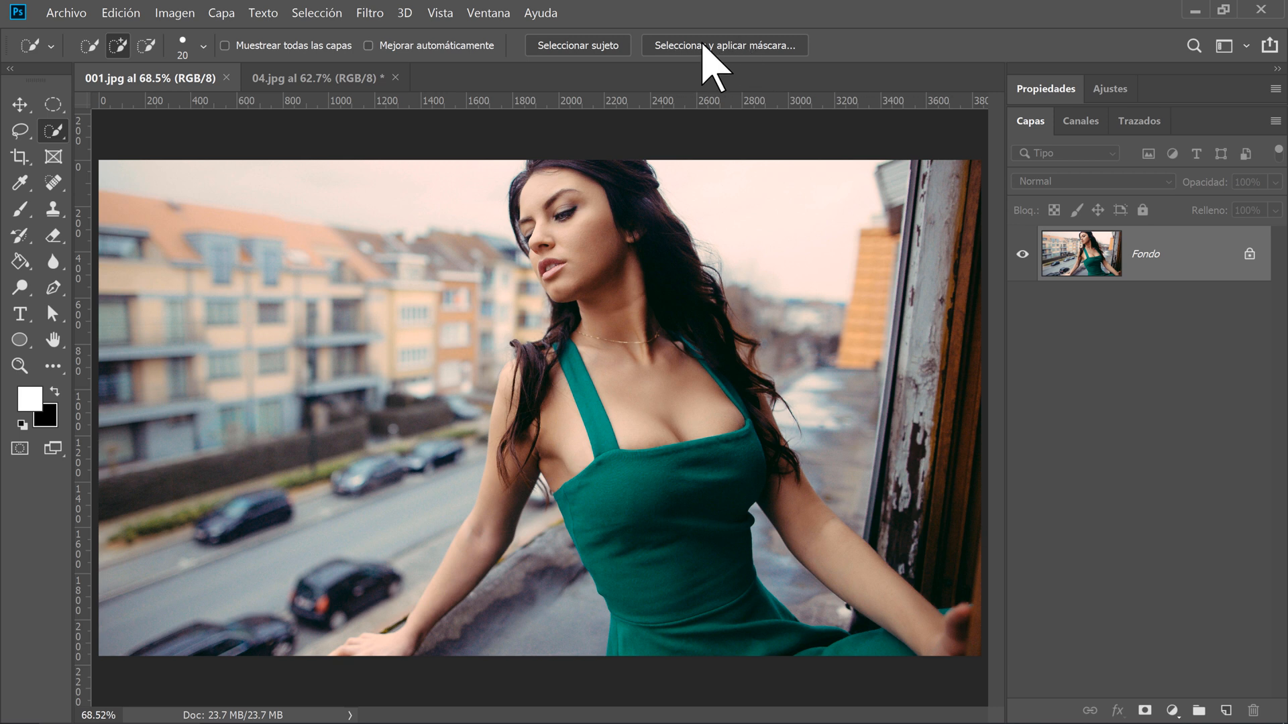
click(703, 45)
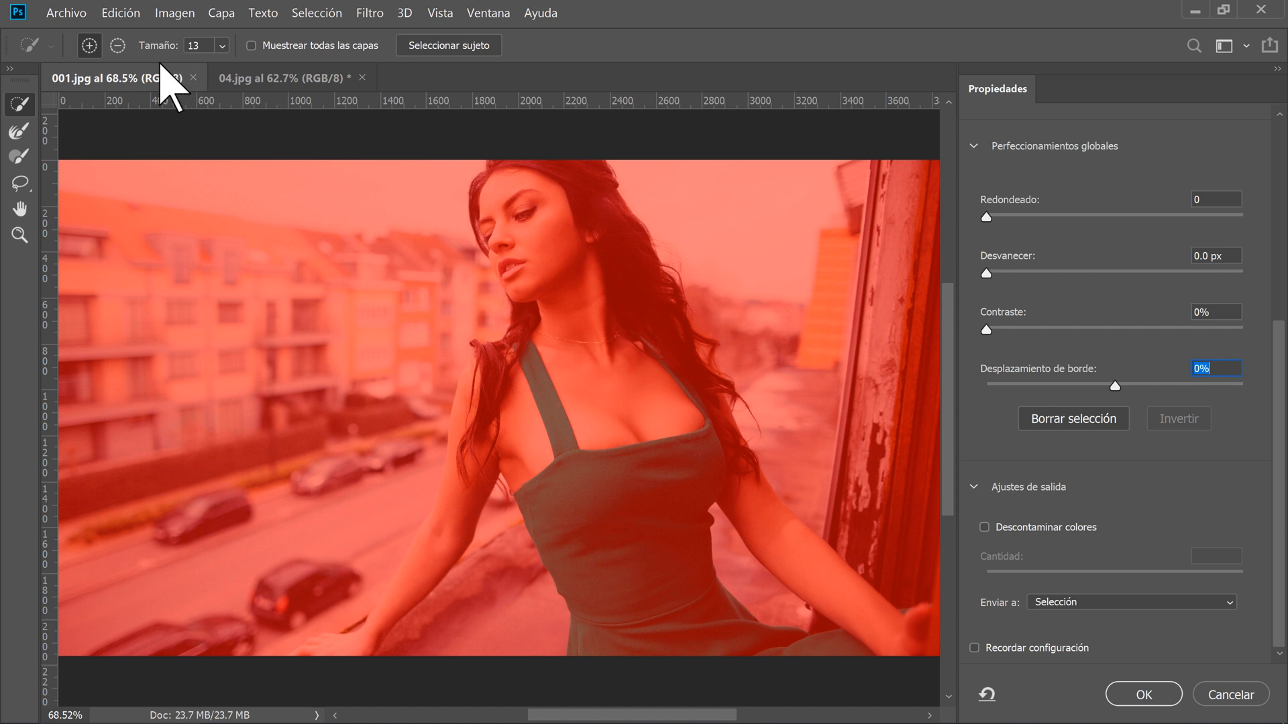
Enlarge the Quick Selection brush to 235 and add the woman's head, hair, dress and the arm beside the street to the selection
click(220, 48)
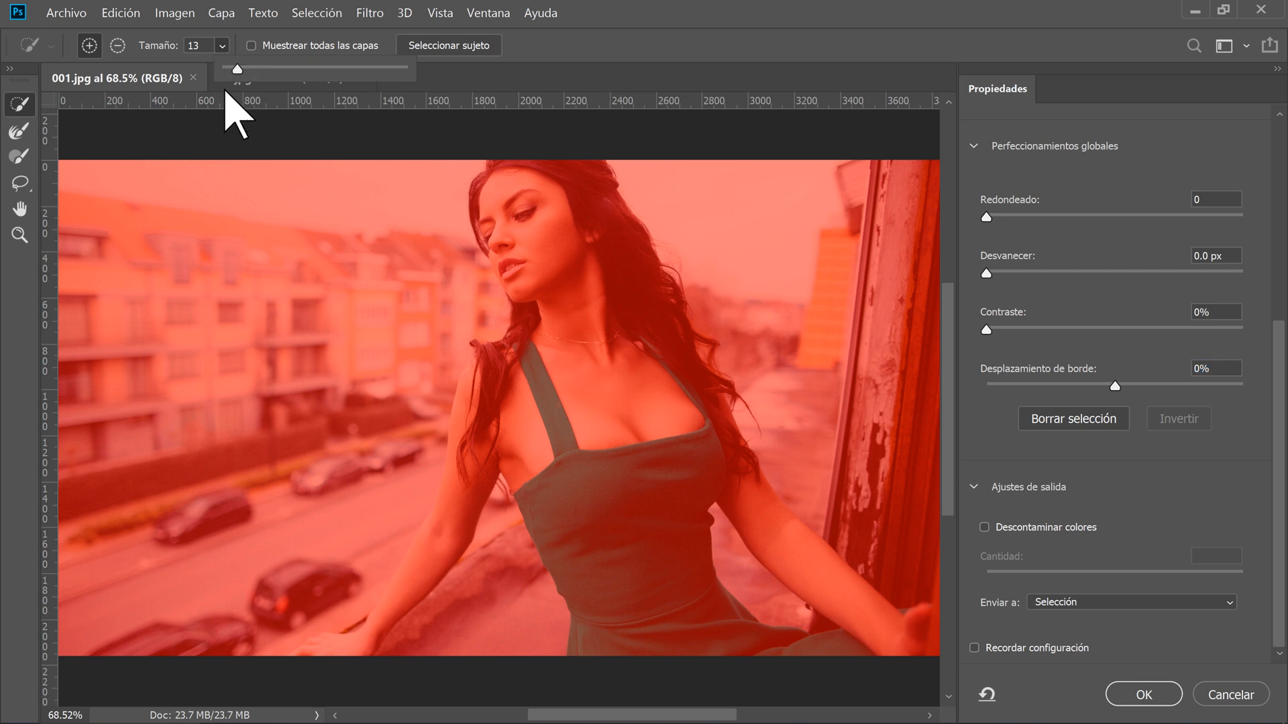
drag(236, 70, 264, 69)
click(606, 67)
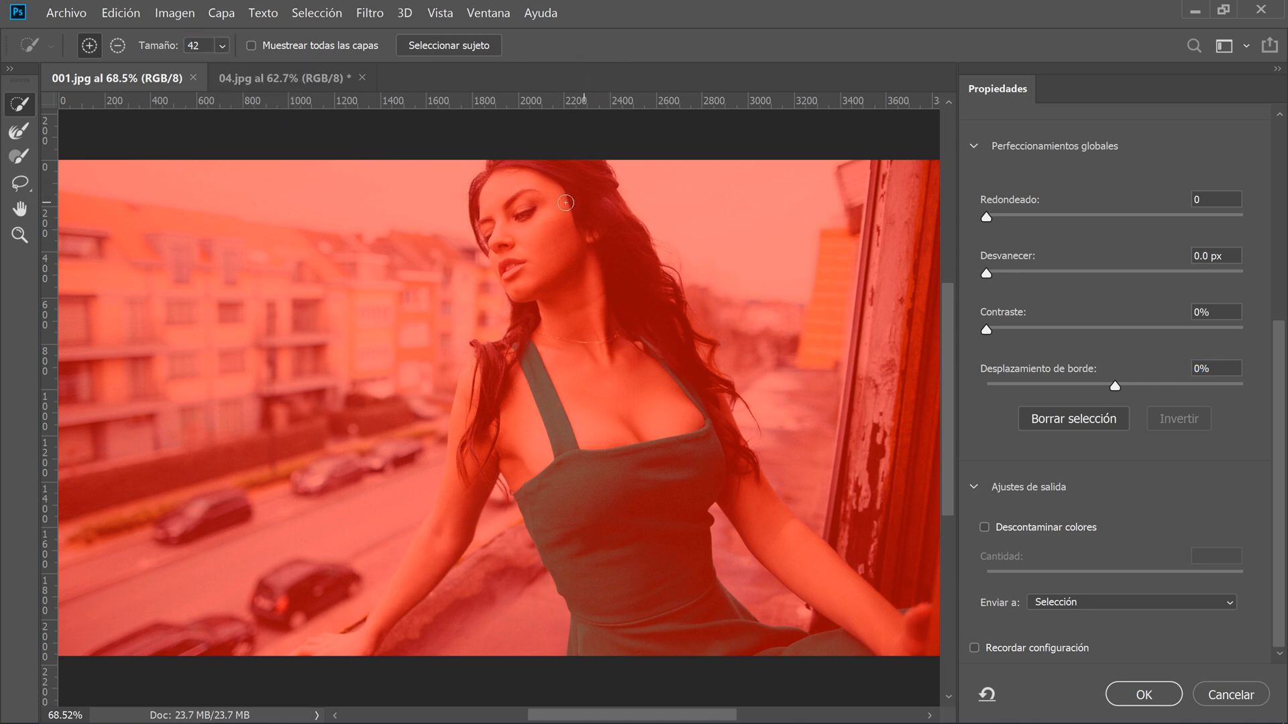
drag(525, 300, 592, 300)
drag(537, 197, 543, 244)
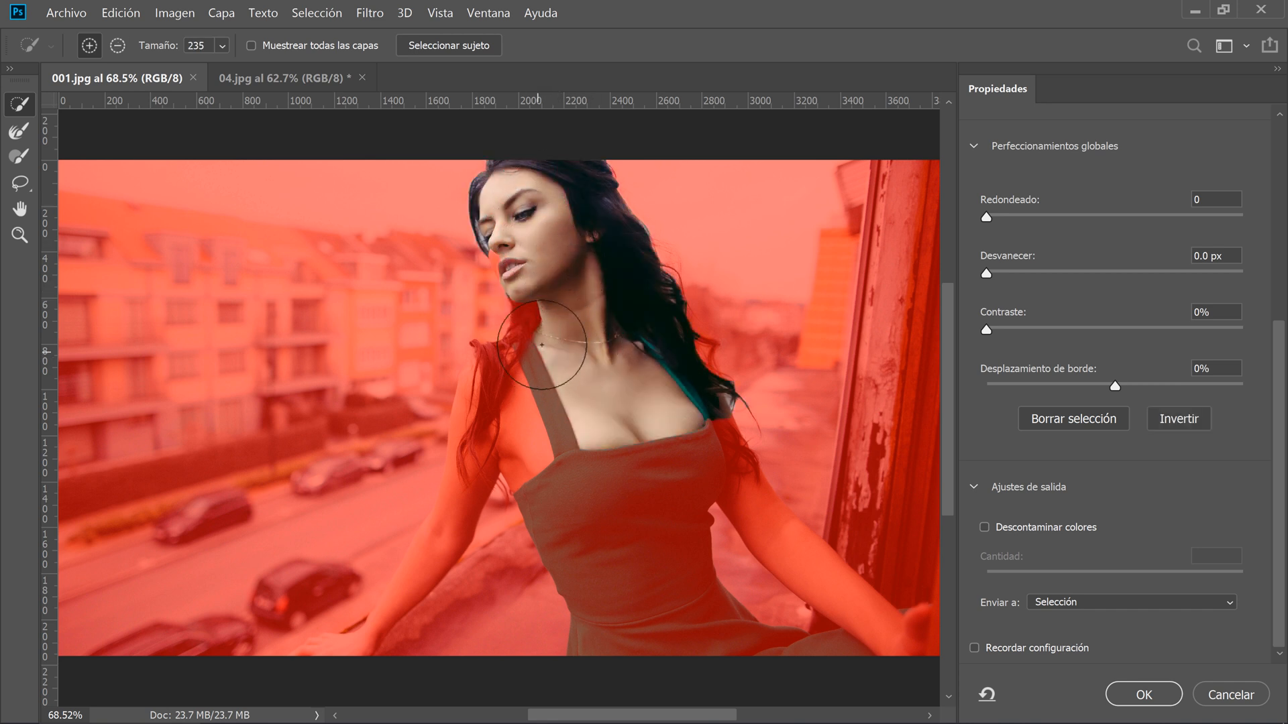
mouse_move(544, 333)
mouse_down()
mouse_move(514, 414)
mouse_move(514, 400)
mouse_move(572, 436)
mouse_move(661, 582)
mouse_up()
mouse_move(548, 454)
mouse_down()
mouse_move(474, 435)
mouse_move(424, 559)
mouse_move(442, 538)
mouse_move(409, 556)
mouse_move(418, 569)
mouse_move(389, 619)
mouse_move(335, 650)
mouse_up()
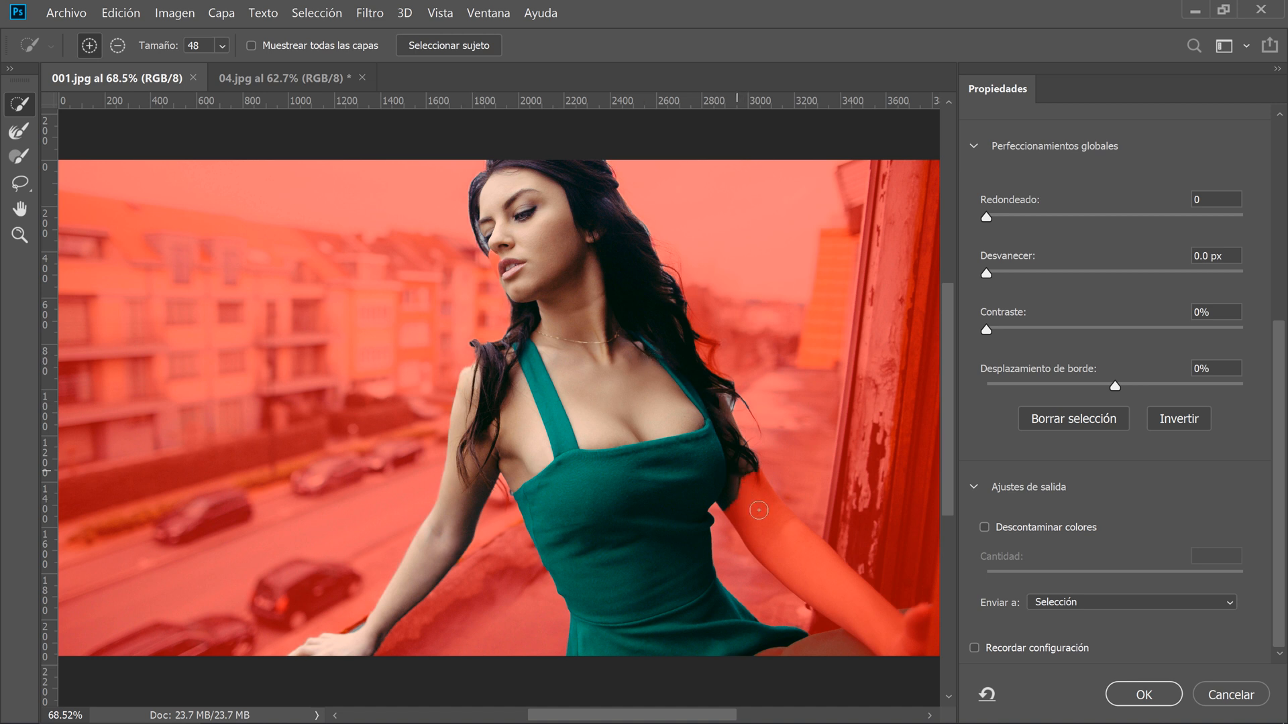
Add the arm beside the window frame with a size 48 brush and subtract the background between that arm and the dress
drag(746, 540, 892, 627)
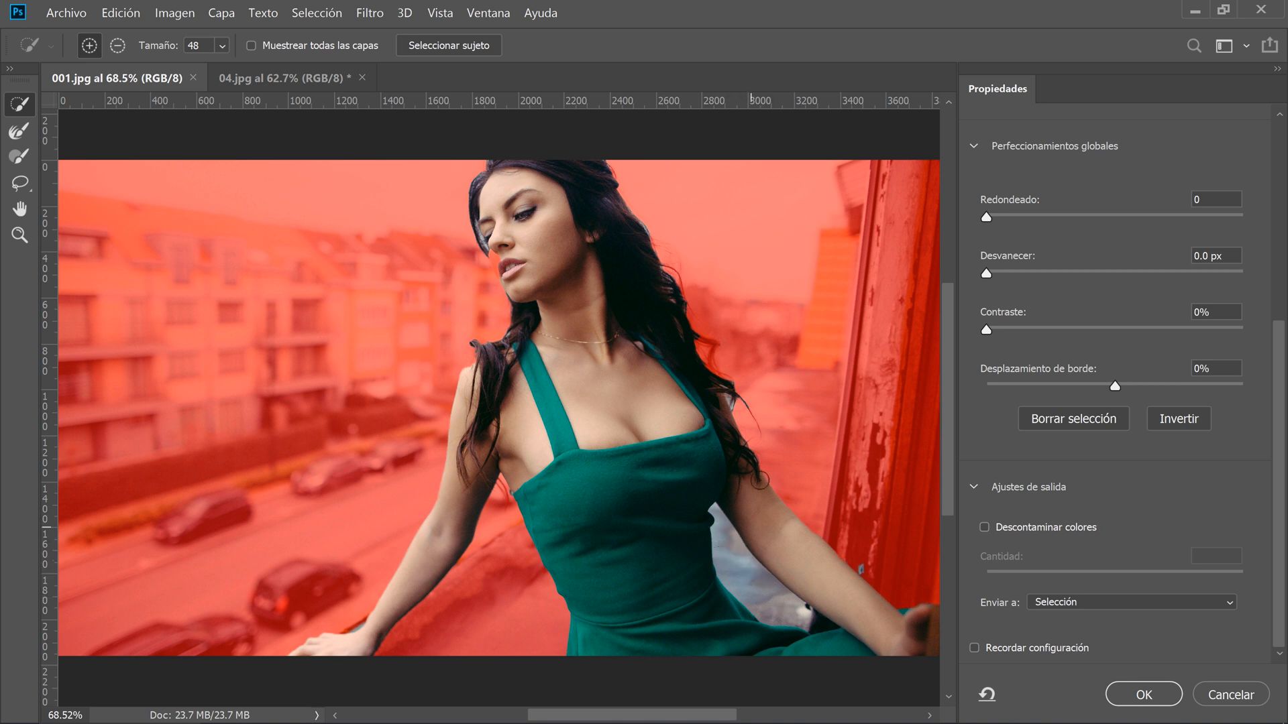
click(119, 46)
drag(773, 612, 758, 597)
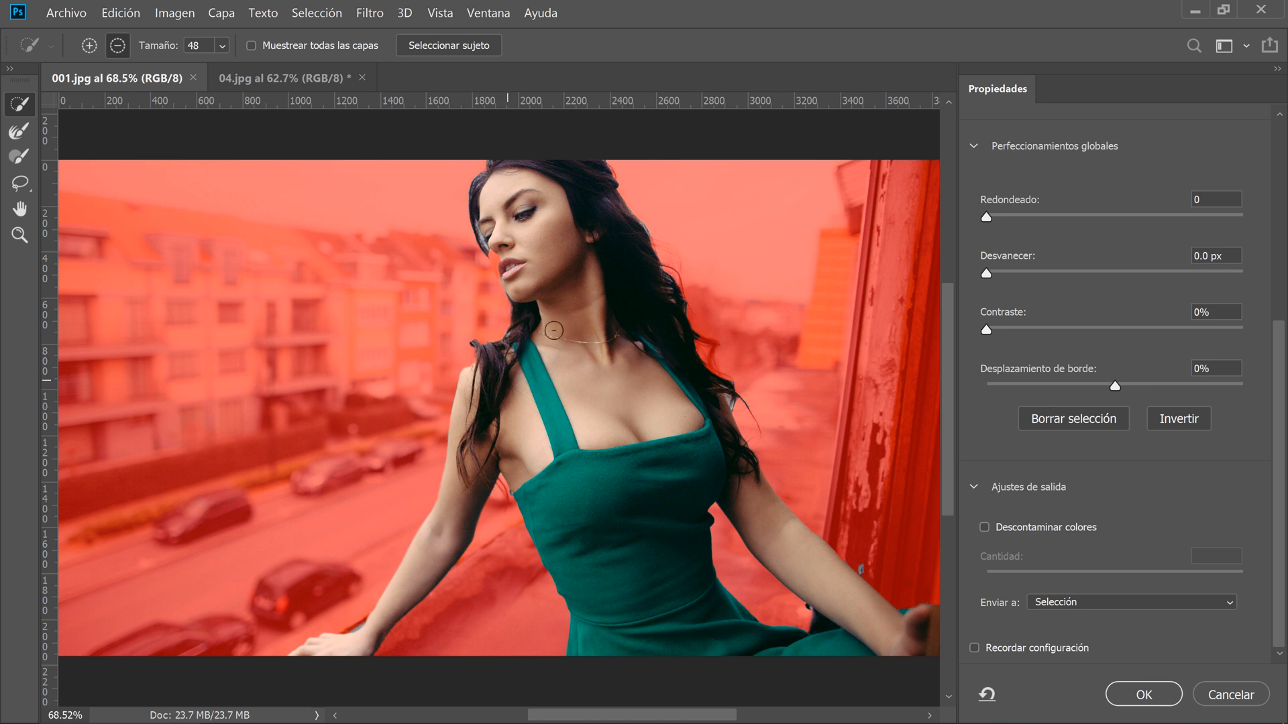
Choose the Refine Edge Brush for the edge of the hand and wrist
click(14, 131)
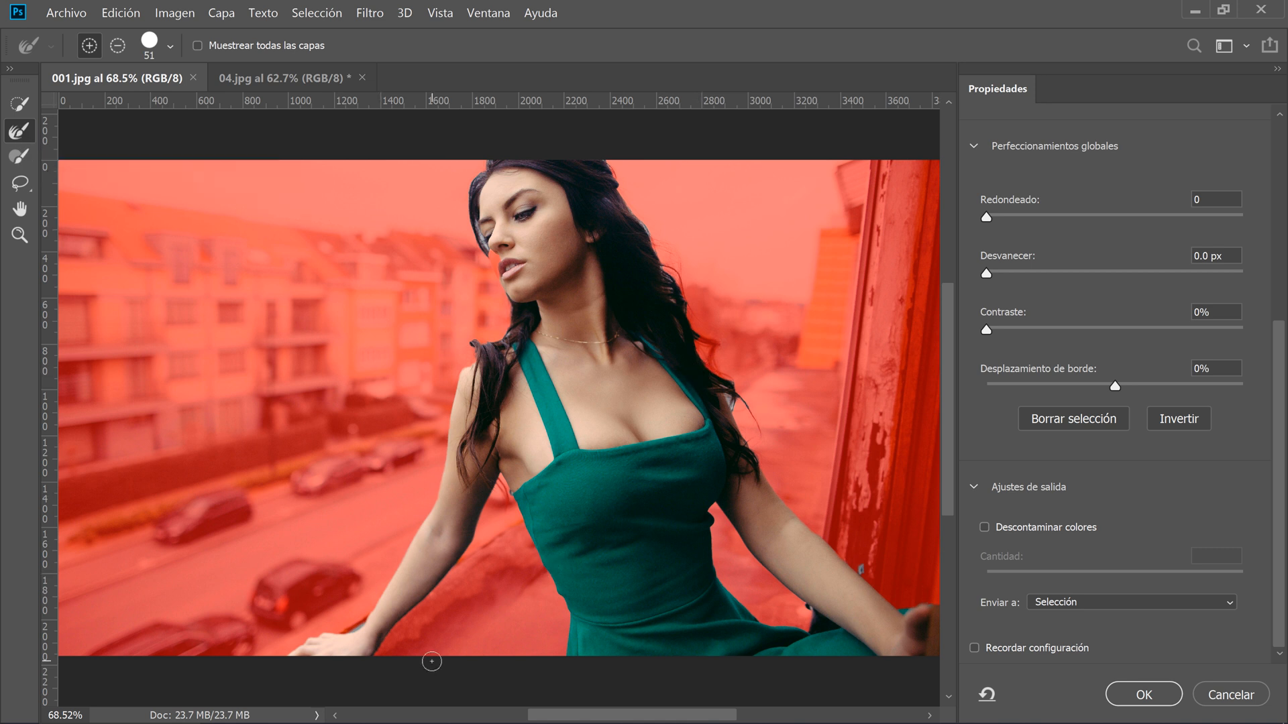
alt+scroll(361, 625, up, 6)
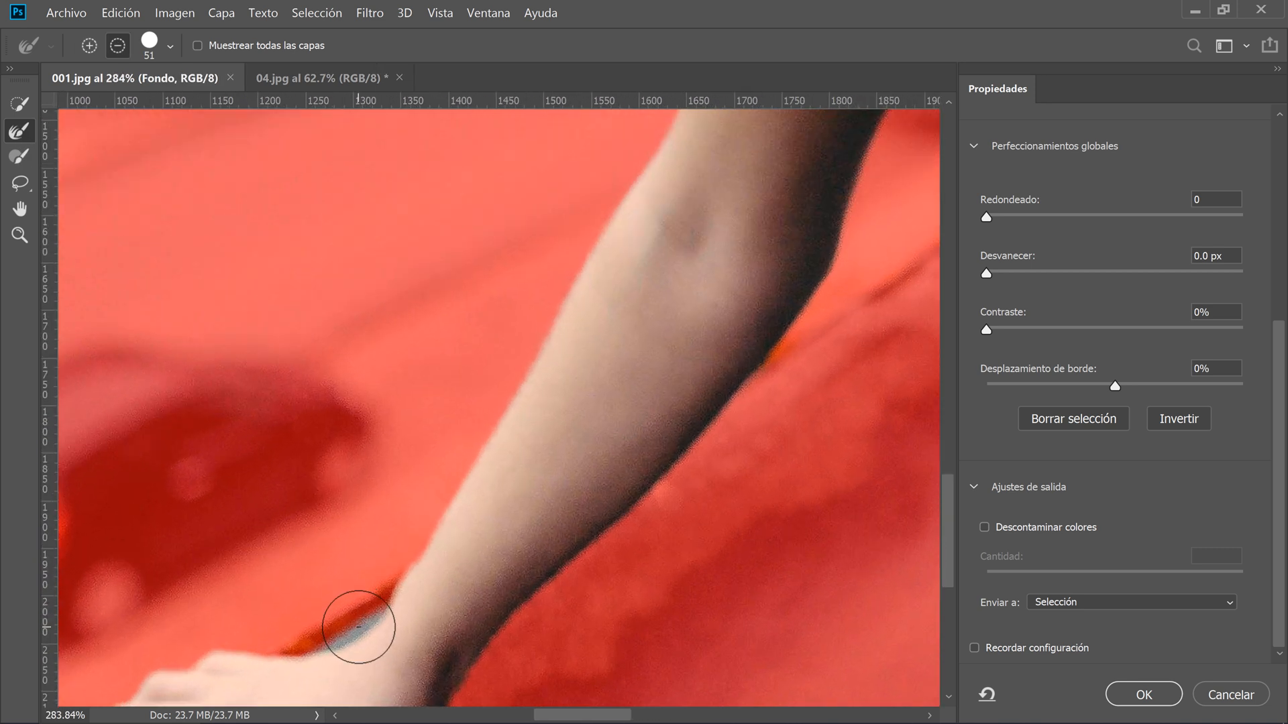
drag(423, 617, 477, 482)
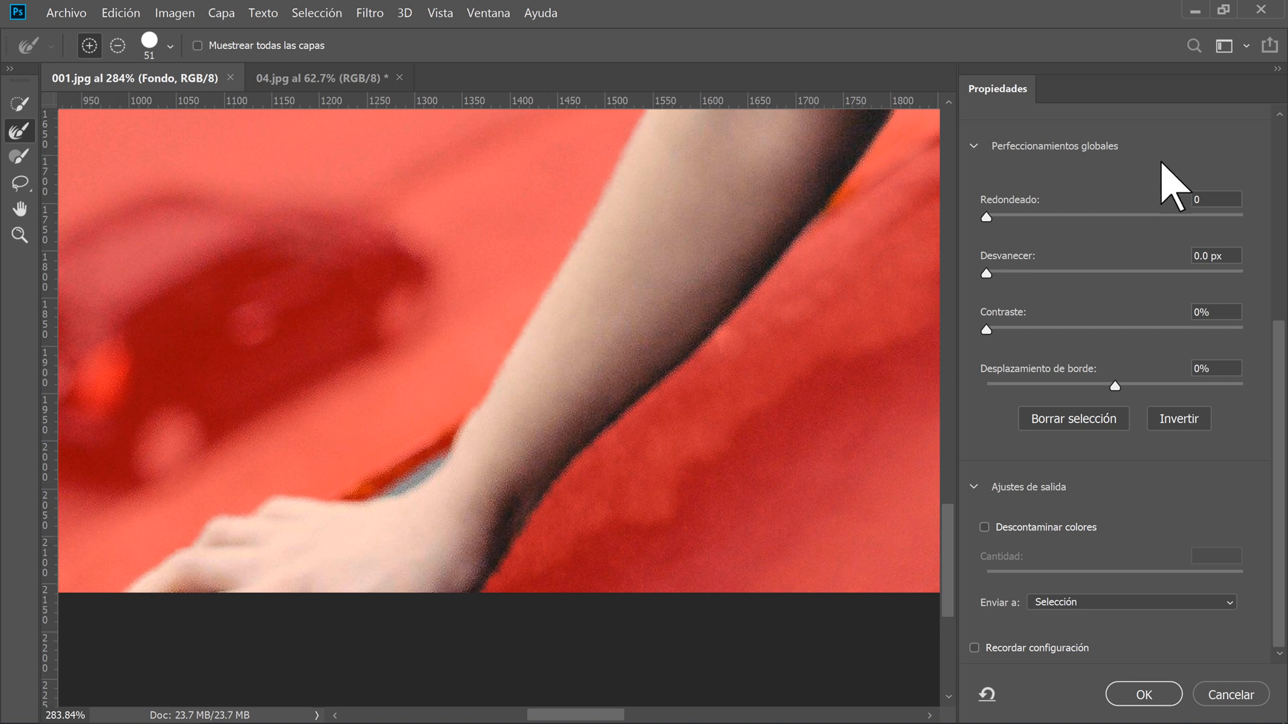
Compare the wrist edge in the Blanco y negro, En negro, En blanco and En capas view modes and return to Superponer
scroll(1282, 326, up, 5)
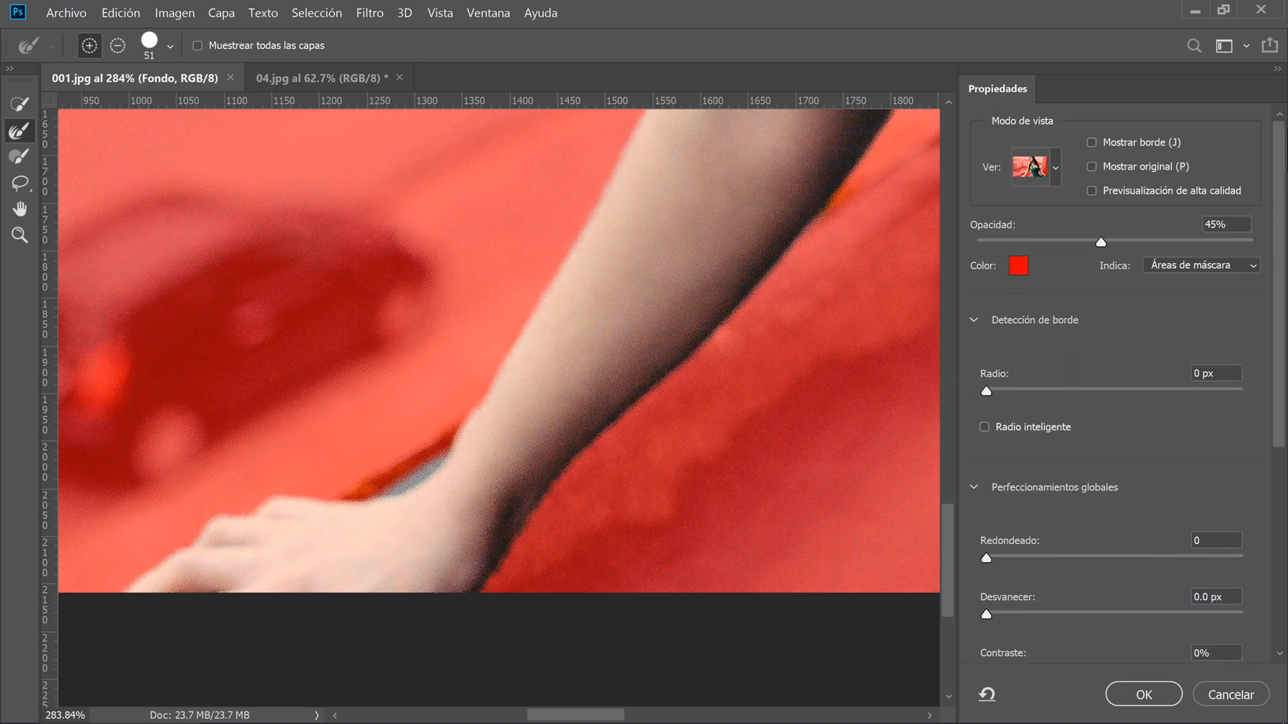
click(1056, 167)
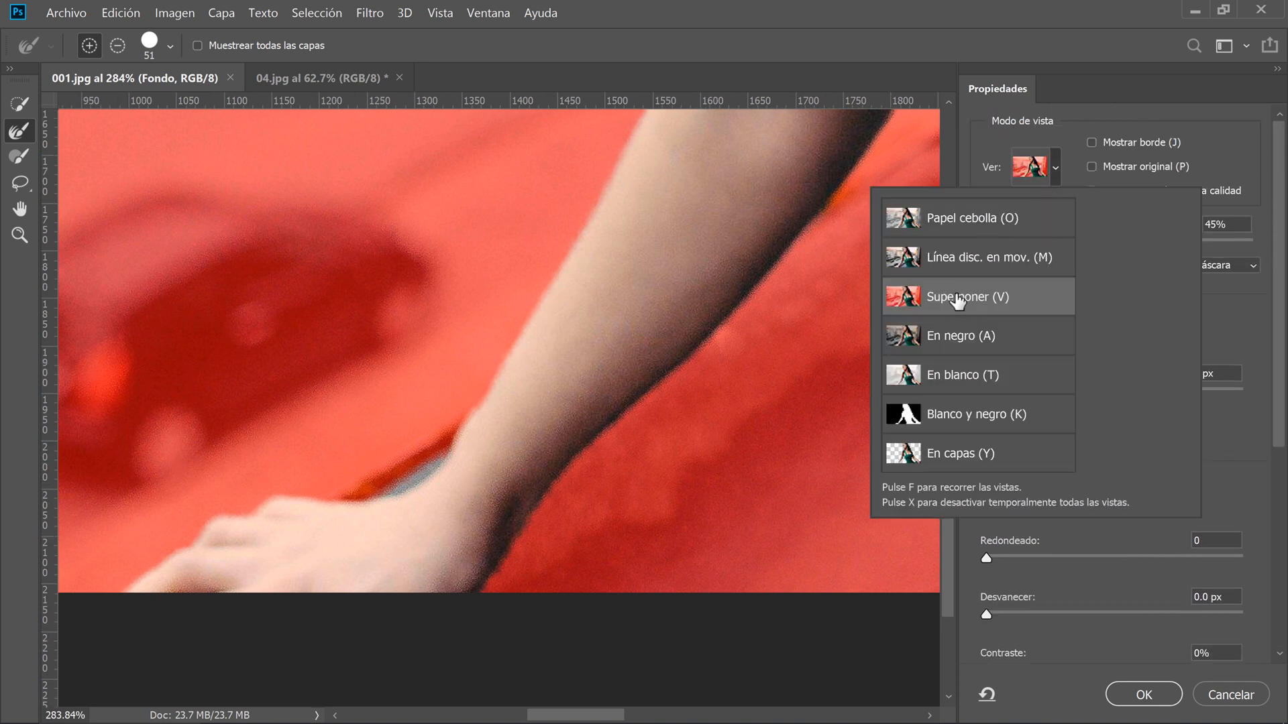
click(962, 422)
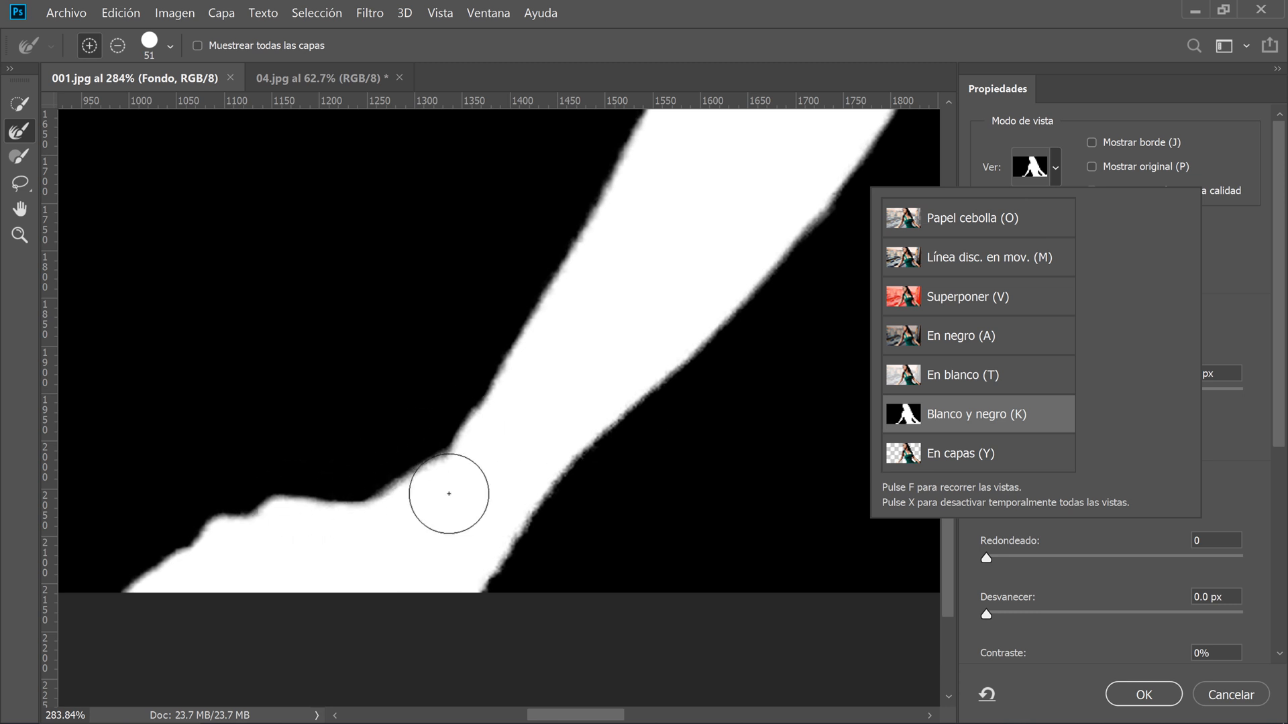
click(969, 305)
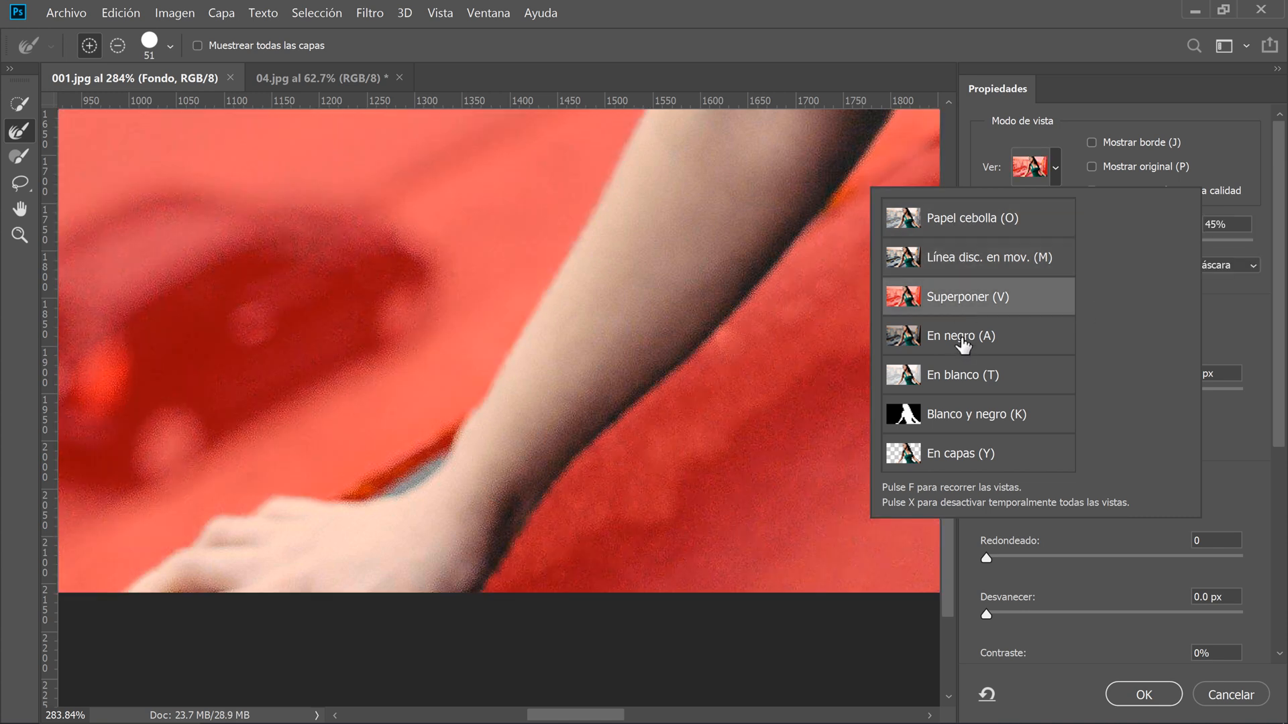
click(963, 343)
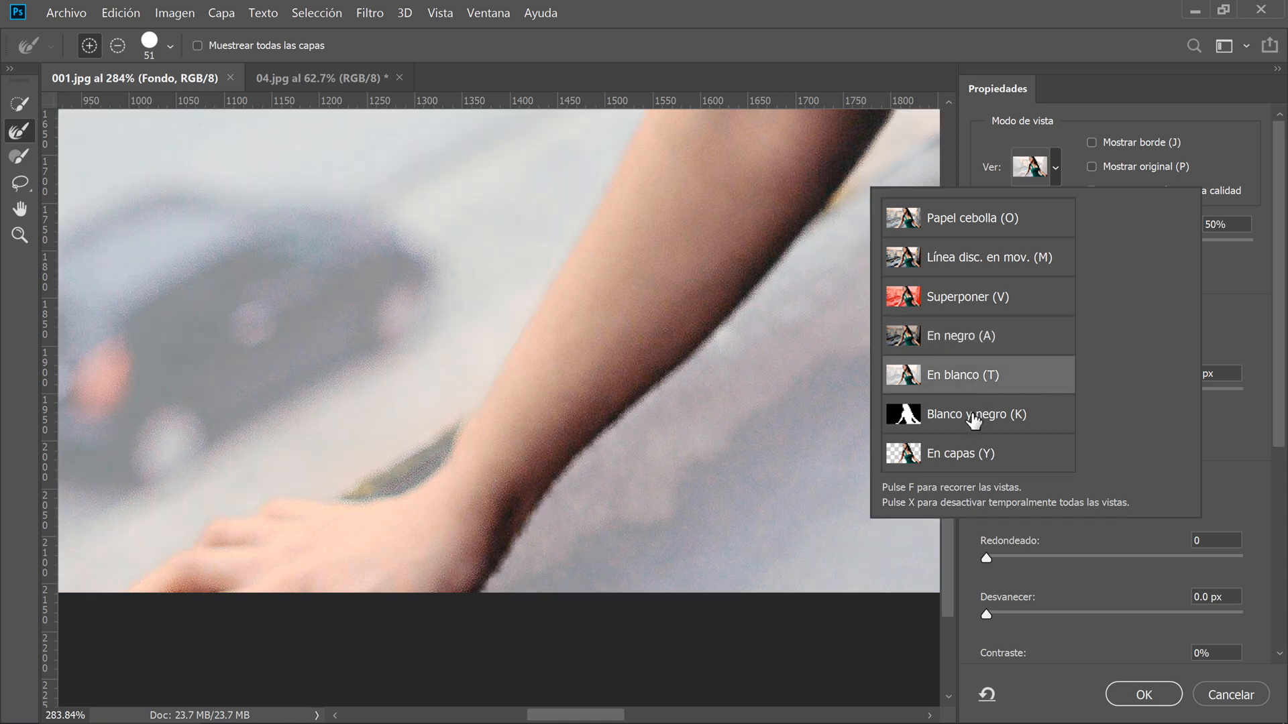
click(972, 416)
click(958, 462)
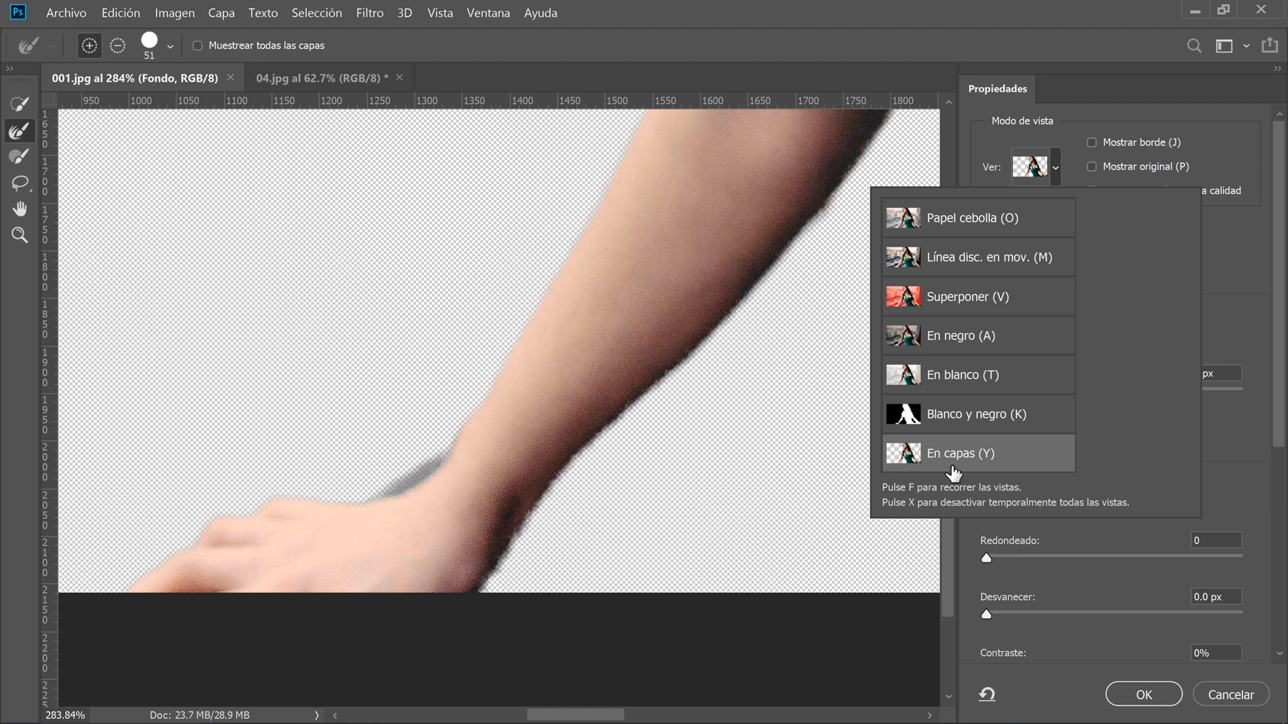
click(960, 307)
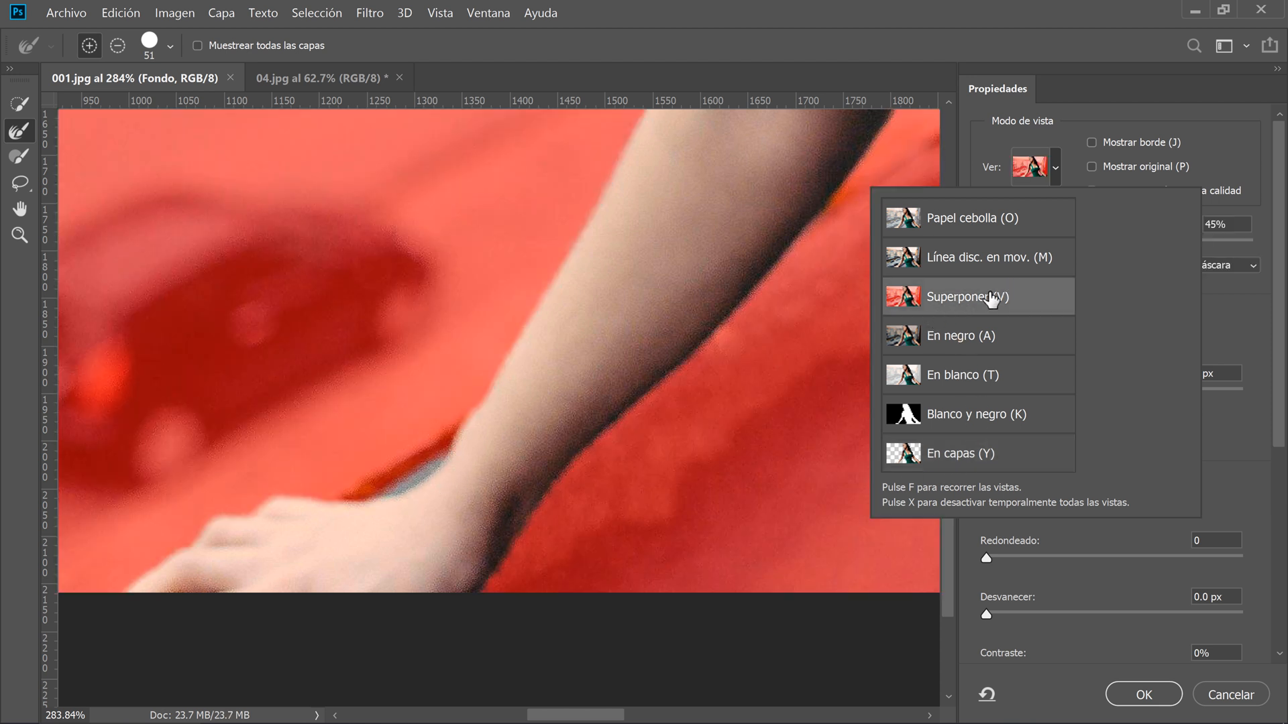
Set the opacity of the red mask overlay to 59%
click(1280, 280)
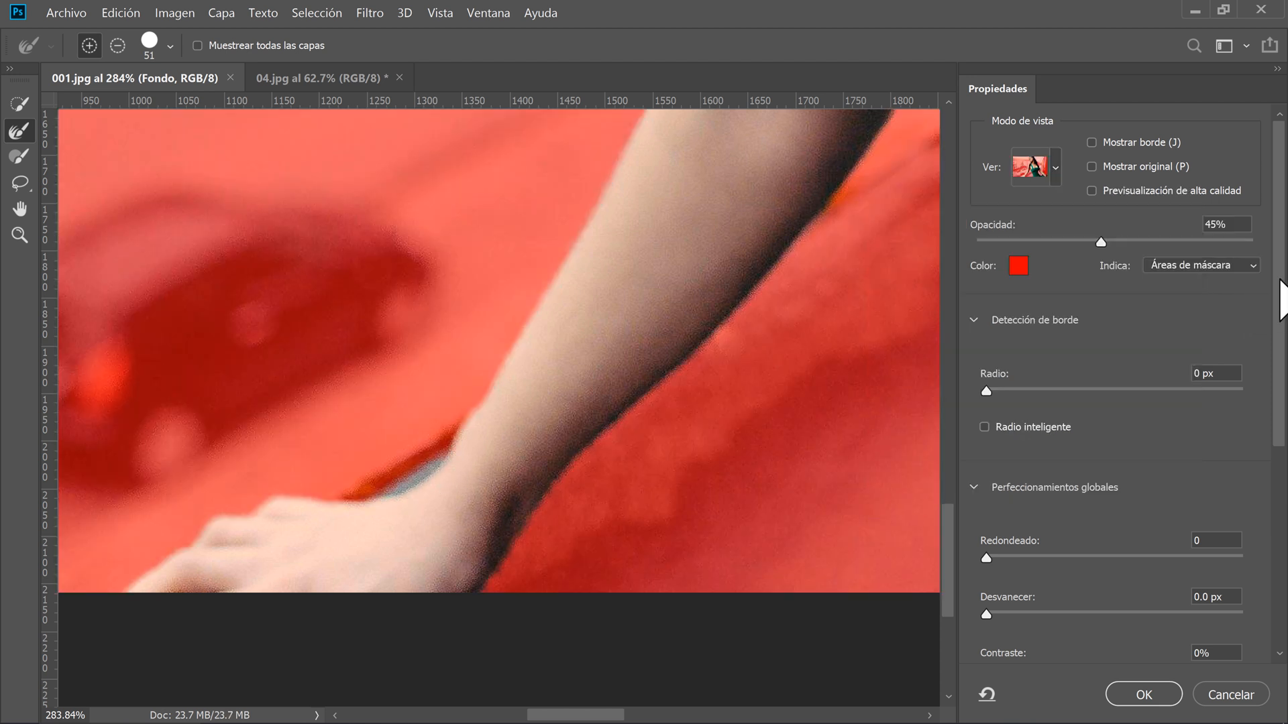
mouse_move(1101, 243)
mouse_down()
mouse_move(1170, 249)
mouse_move(959, 272)
mouse_move(960, 252)
mouse_move(1221, 247)
mouse_move(1139, 250)
mouse_up()
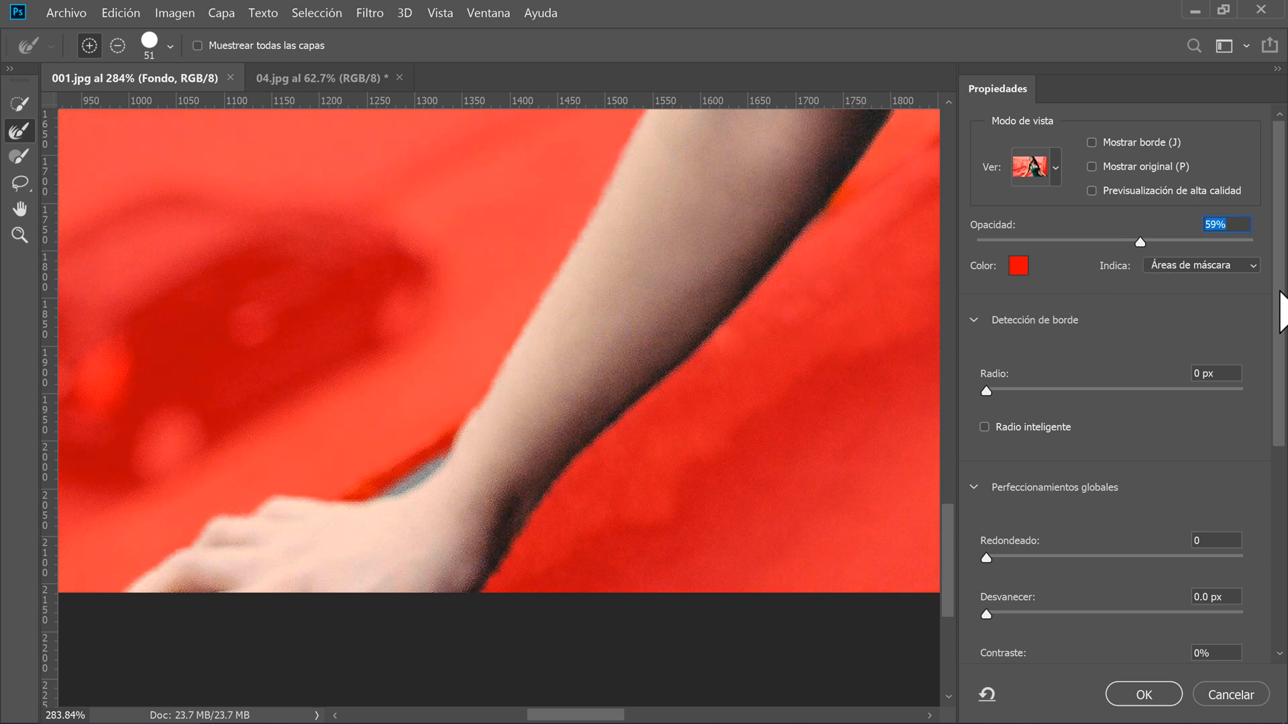
scroll(1280, 310, down, 5)
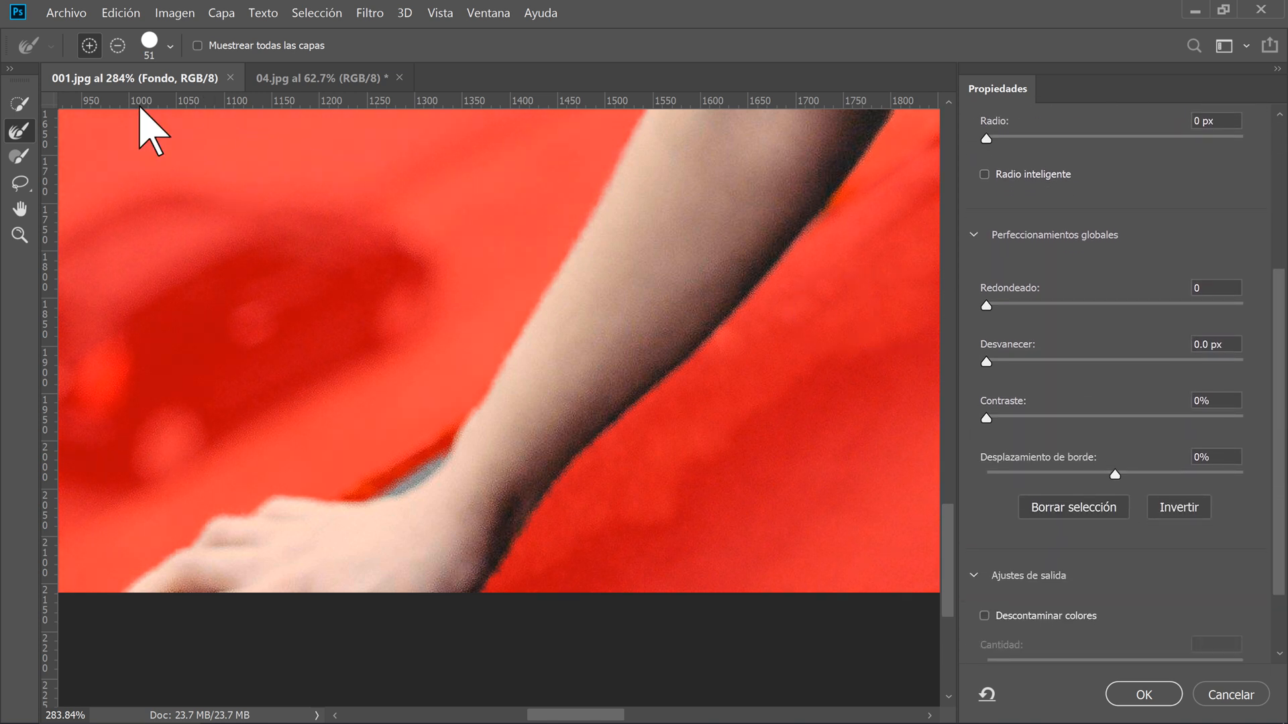
Subtract the leftover background above the wrist and beside the armpit with the Quick Selection tool, reducing the brush size to 16
click(18, 104)
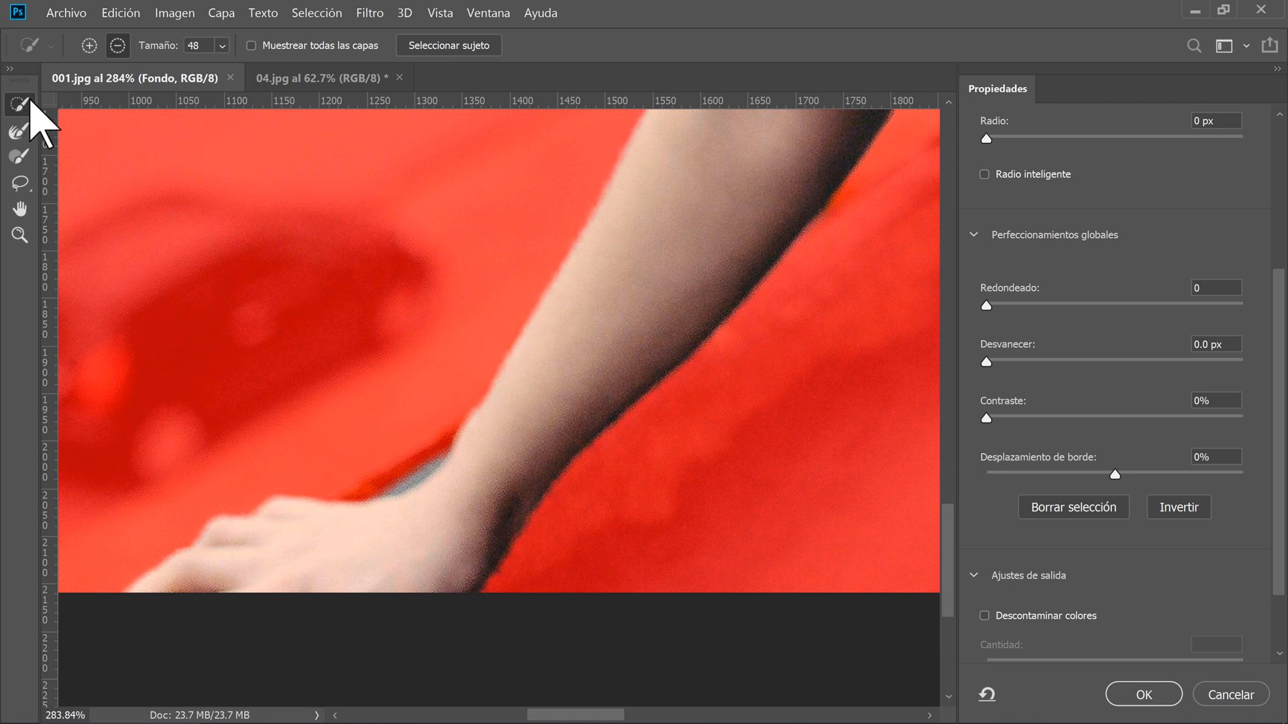
drag(409, 455, 378, 474)
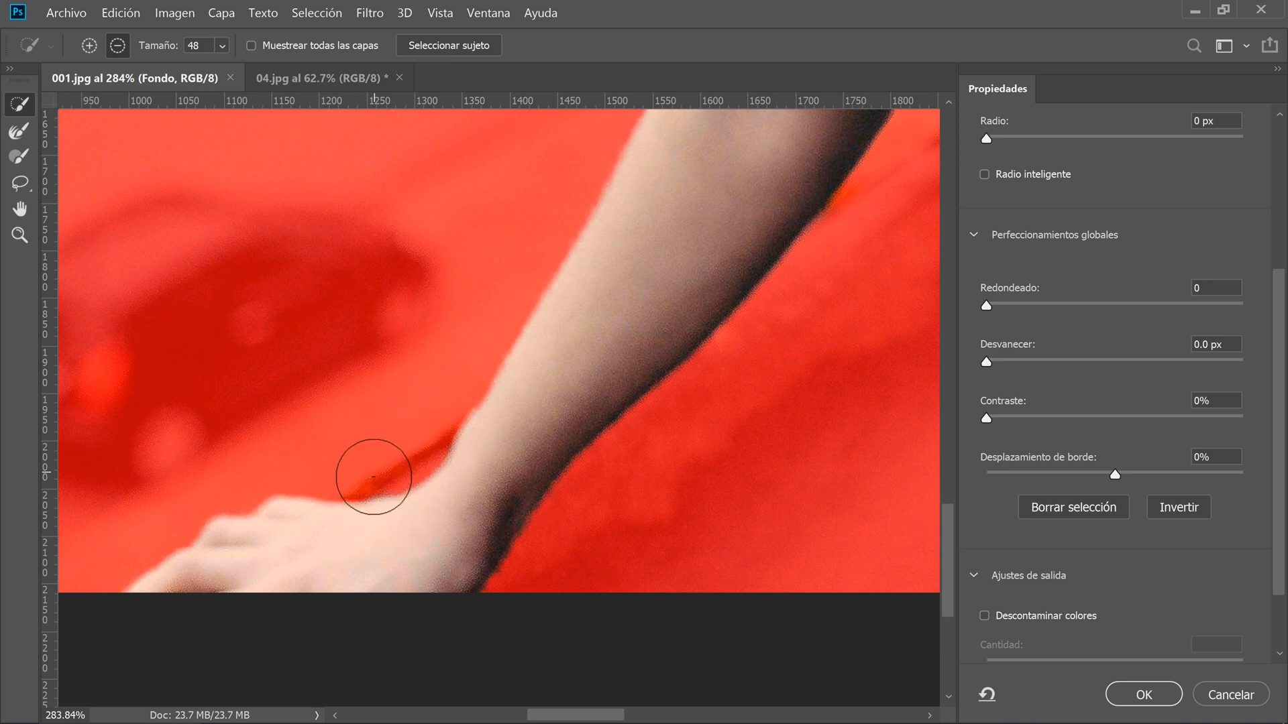
click(91, 46)
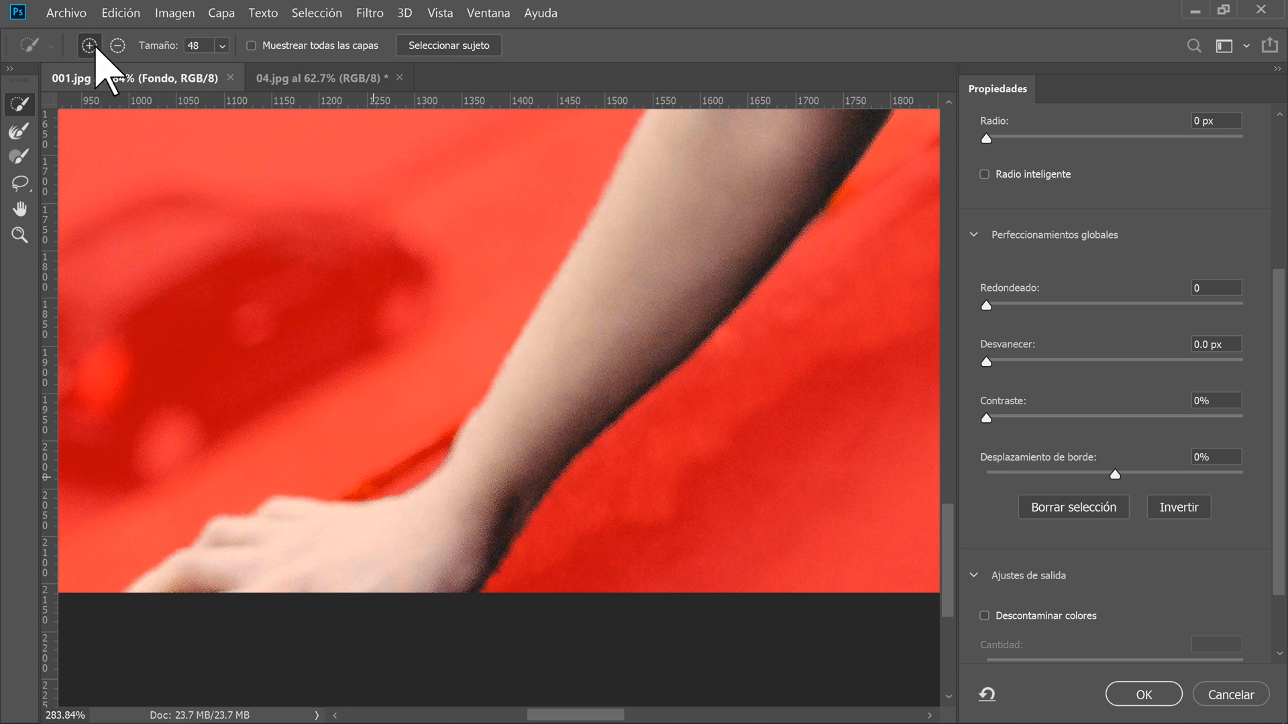
drag(753, 239, 572, 496)
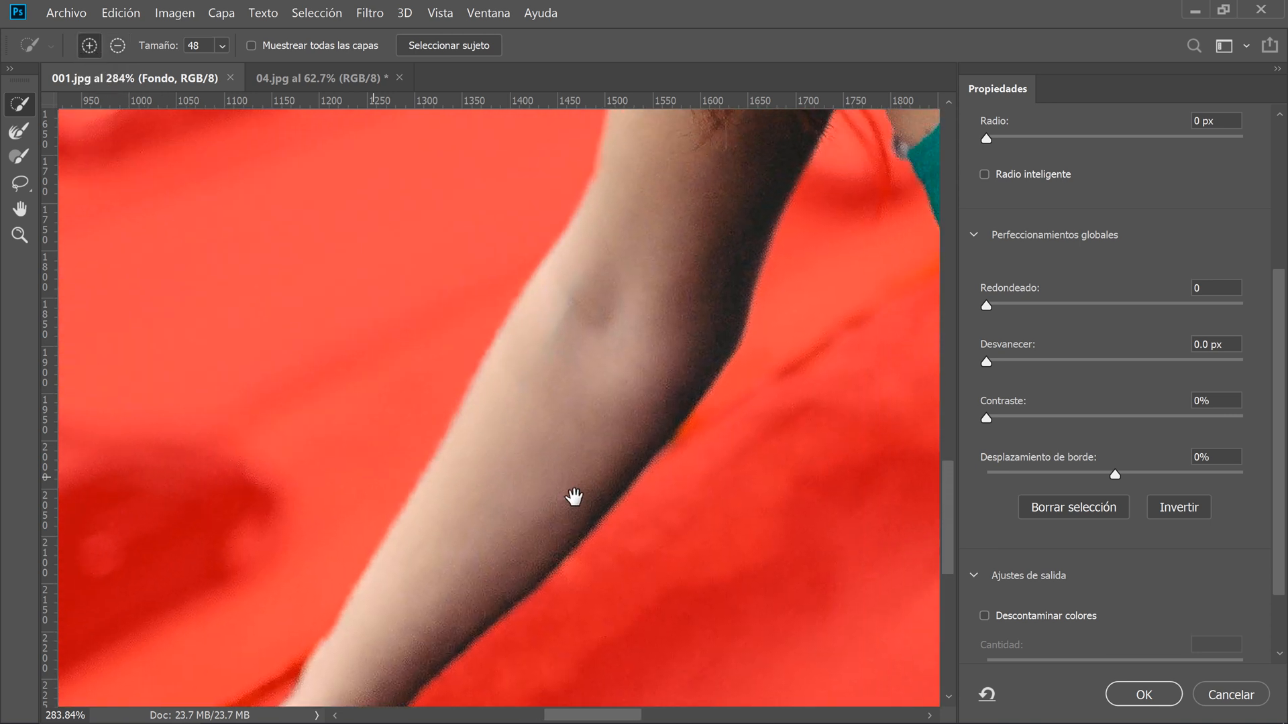
mouse_move(578, 377)
mouse_down()
mouse_move(555, 316)
mouse_move(469, 285)
mouse_up()
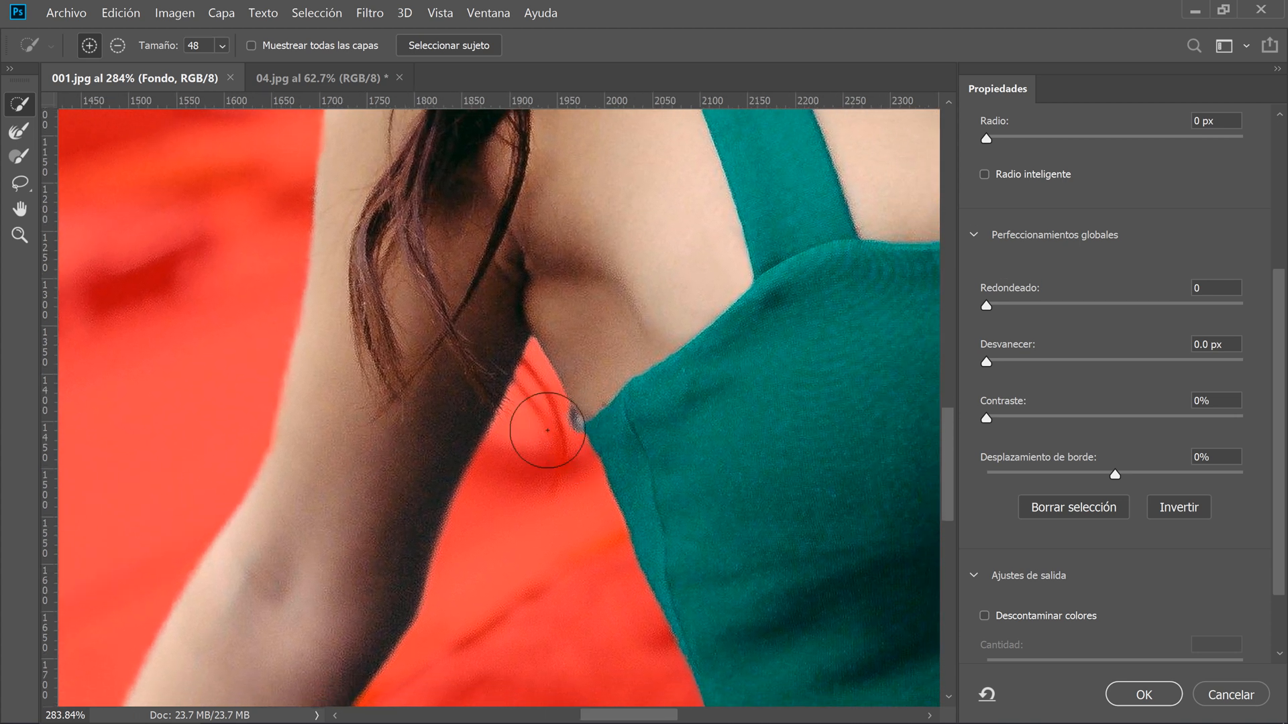
click(117, 45)
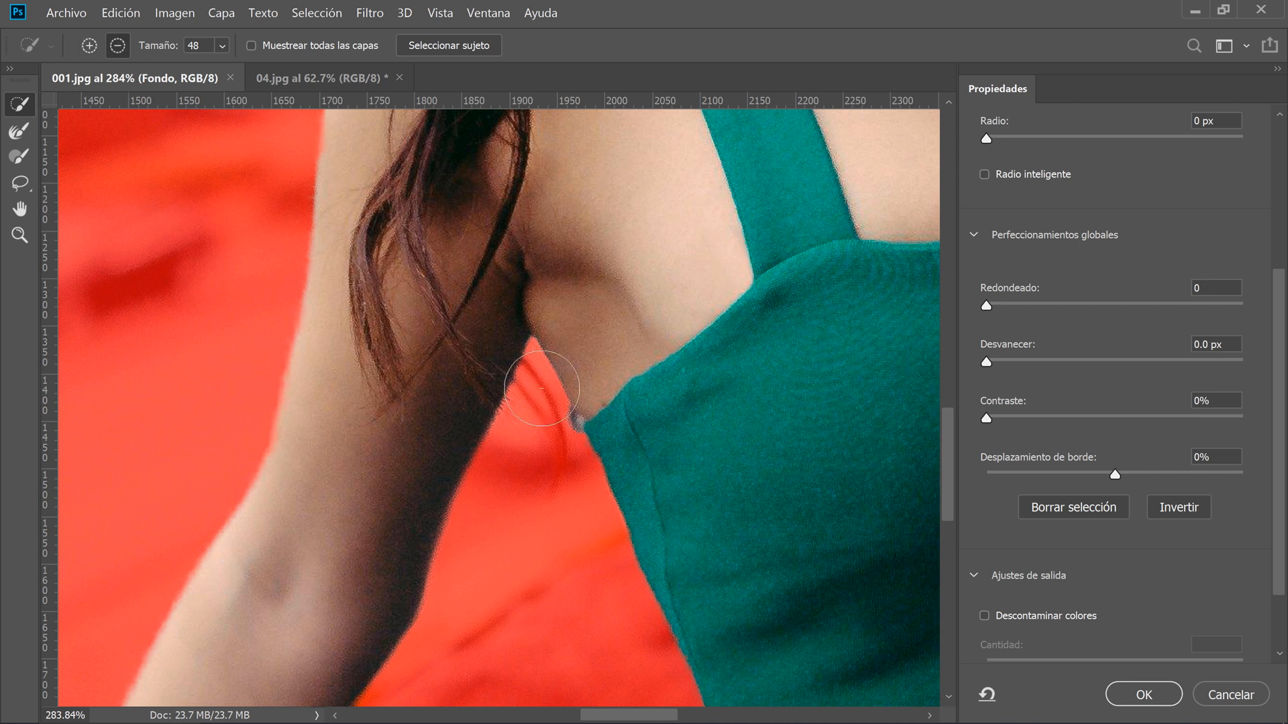
drag(581, 404, 540, 403)
Subtract the dark background patch enclosed between the woman's other forearm and the green dress
drag(493, 261, 563, 535)
drag(589, 327, 495, 412)
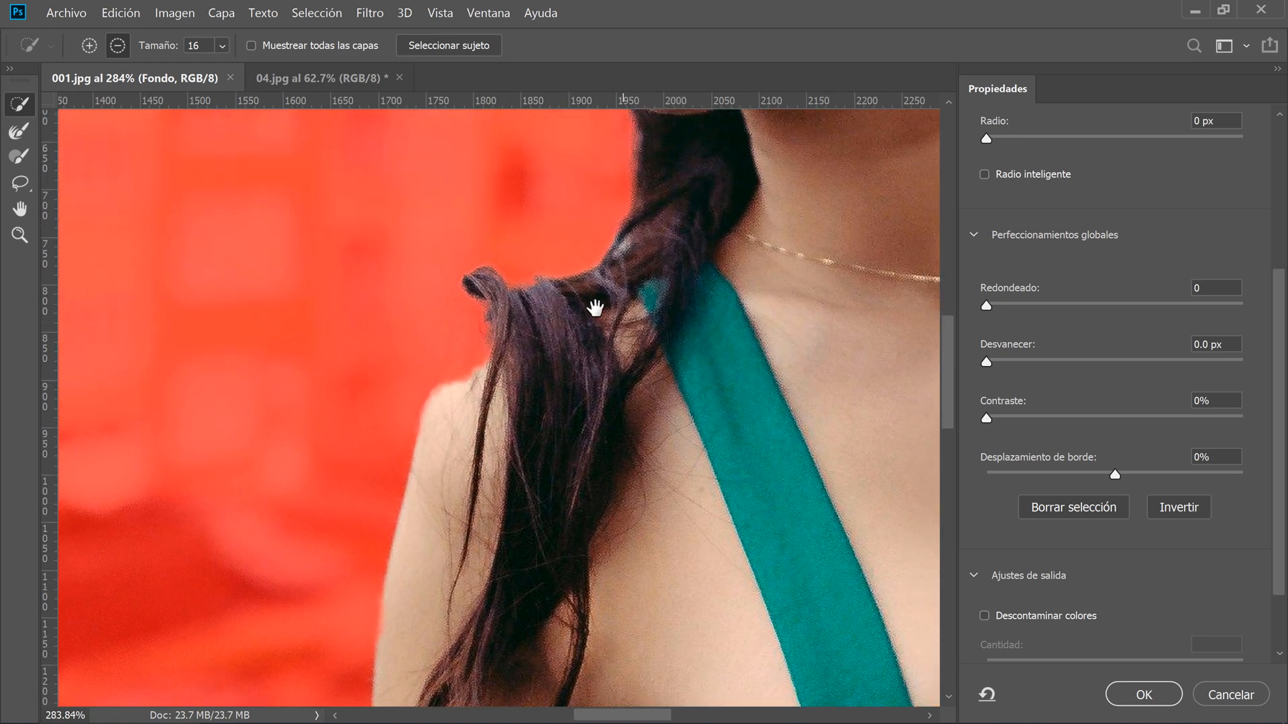
mouse_move(595, 307)
mouse_down()
mouse_move(583, 445)
mouse_move(566, 509)
mouse_move(540, 537)
mouse_up()
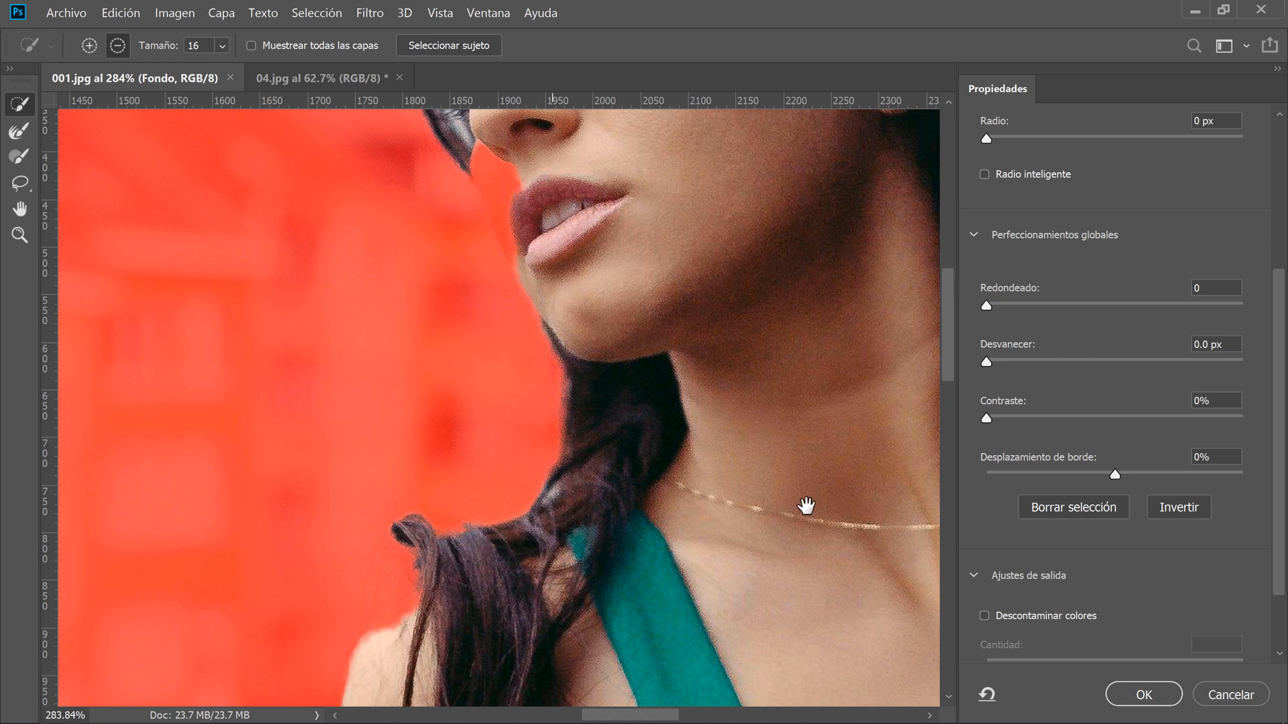
drag(806, 506, 362, 296)
drag(540, 272, 624, 175)
mouse_move(677, 468)
mouse_down()
mouse_move(702, 195)
mouse_move(546, 293)
mouse_move(610, 376)
mouse_up()
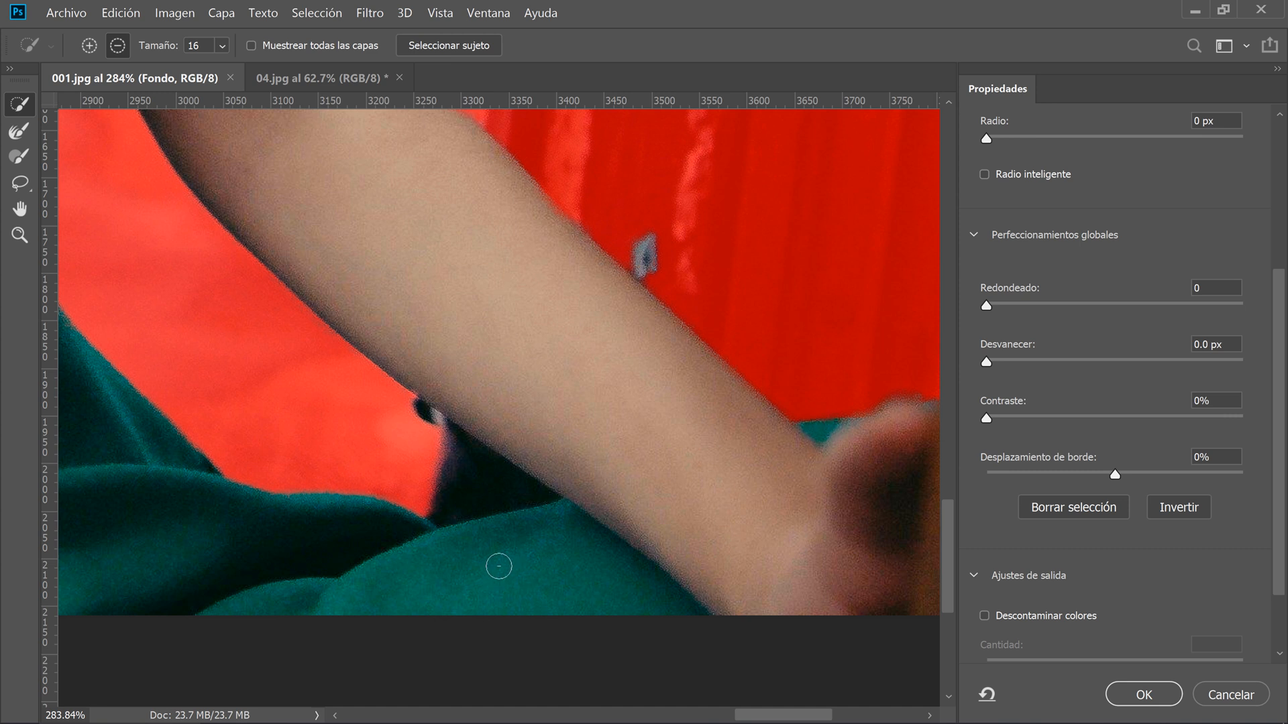
drag(400, 564, 616, 552)
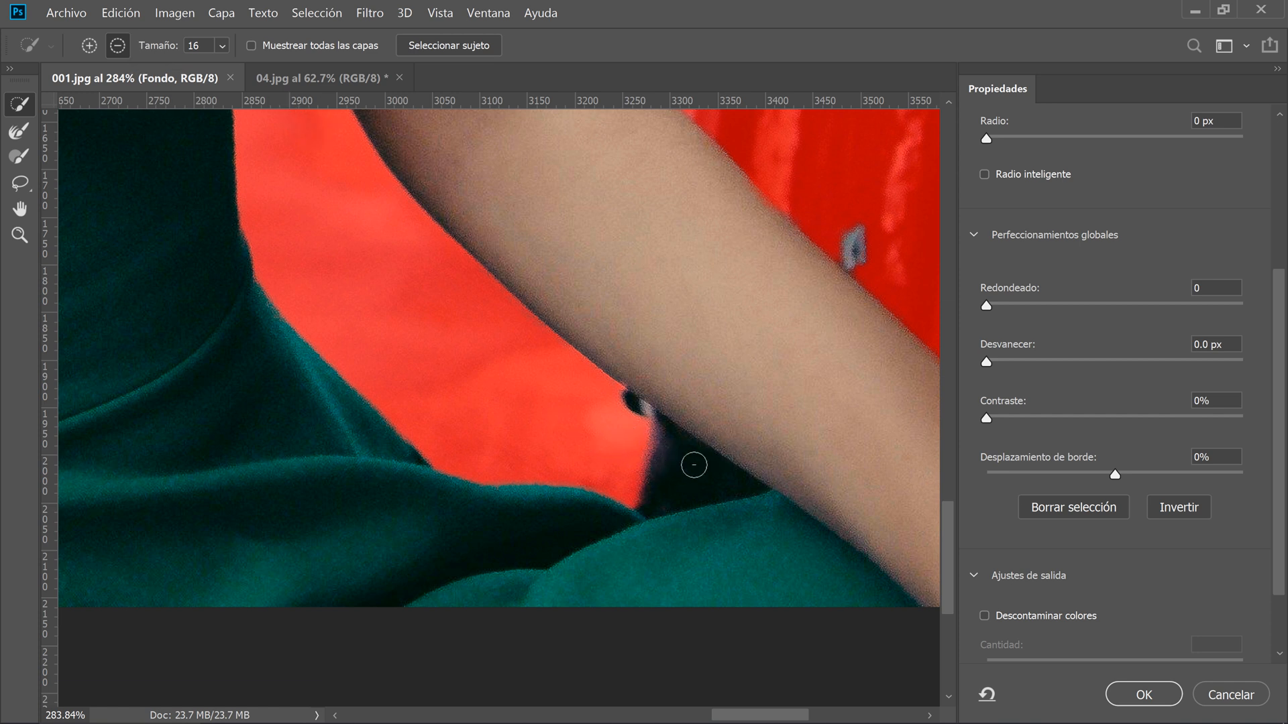
mouse_move(693, 465)
mouse_down()
mouse_move(625, 442)
mouse_move(644, 451)
mouse_move(634, 416)
mouse_up()
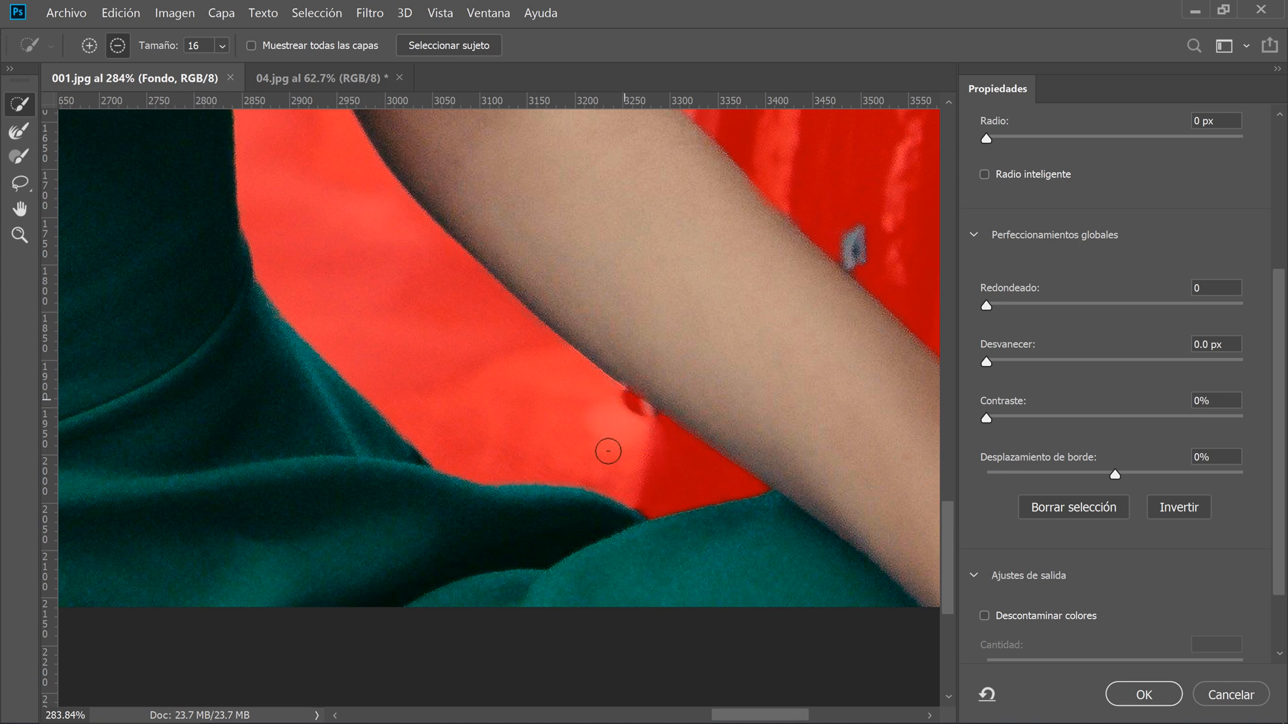
Refine the light gap between the hair strands and the upper arm with a size 20 Refine Edge Brush
drag(461, 329, 453, 562)
drag(517, 306, 675, 613)
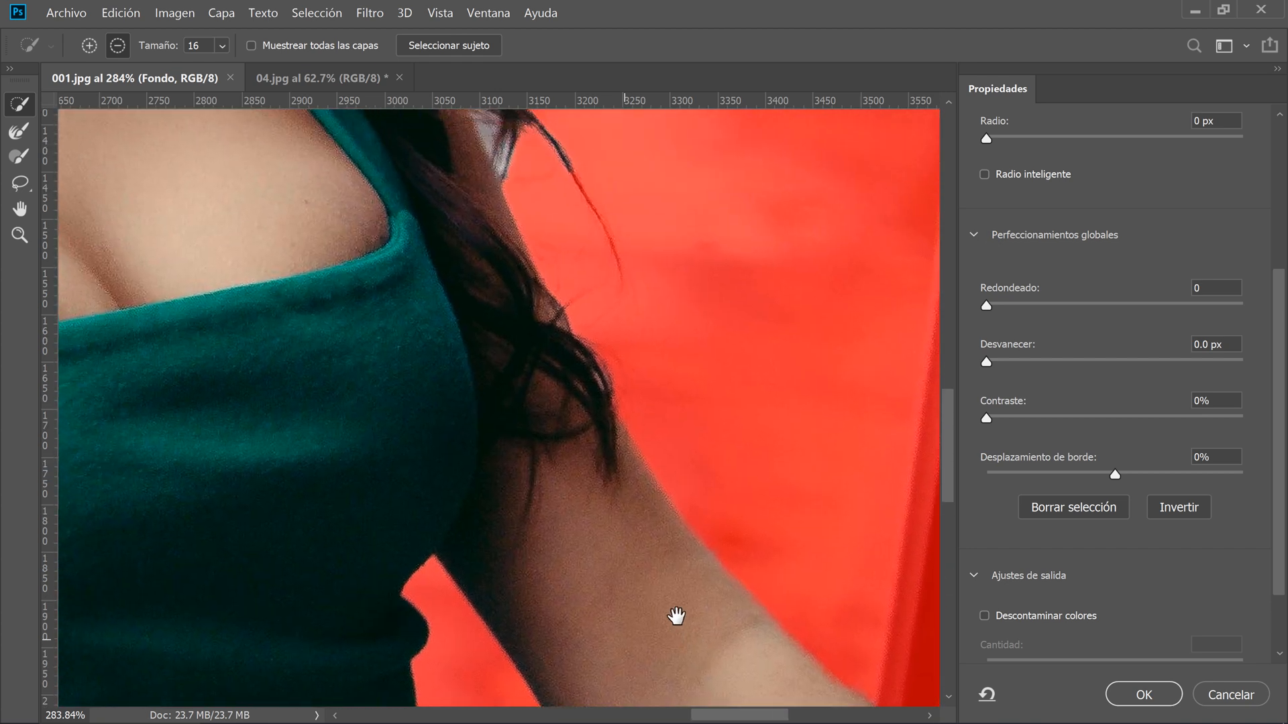
drag(480, 299, 626, 574)
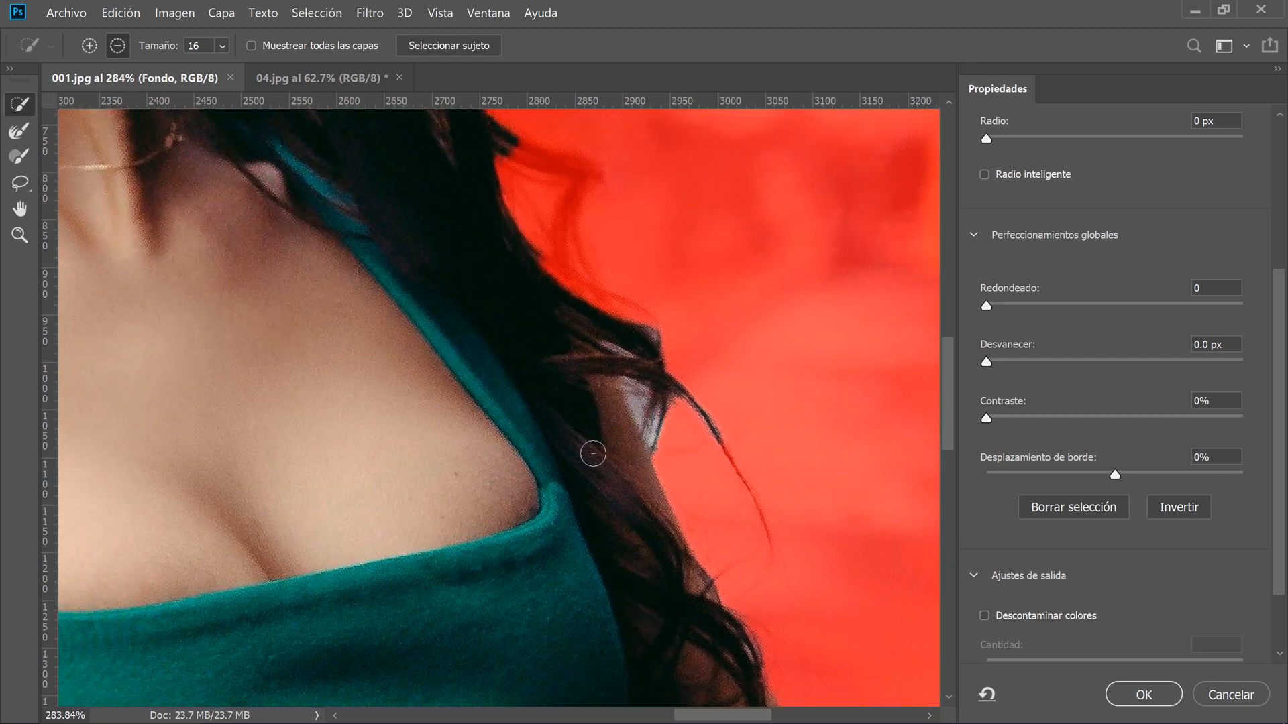
mouse_move(522, 487)
mouse_down()
mouse_move(575, 494)
mouse_move(557, 505)
mouse_up()
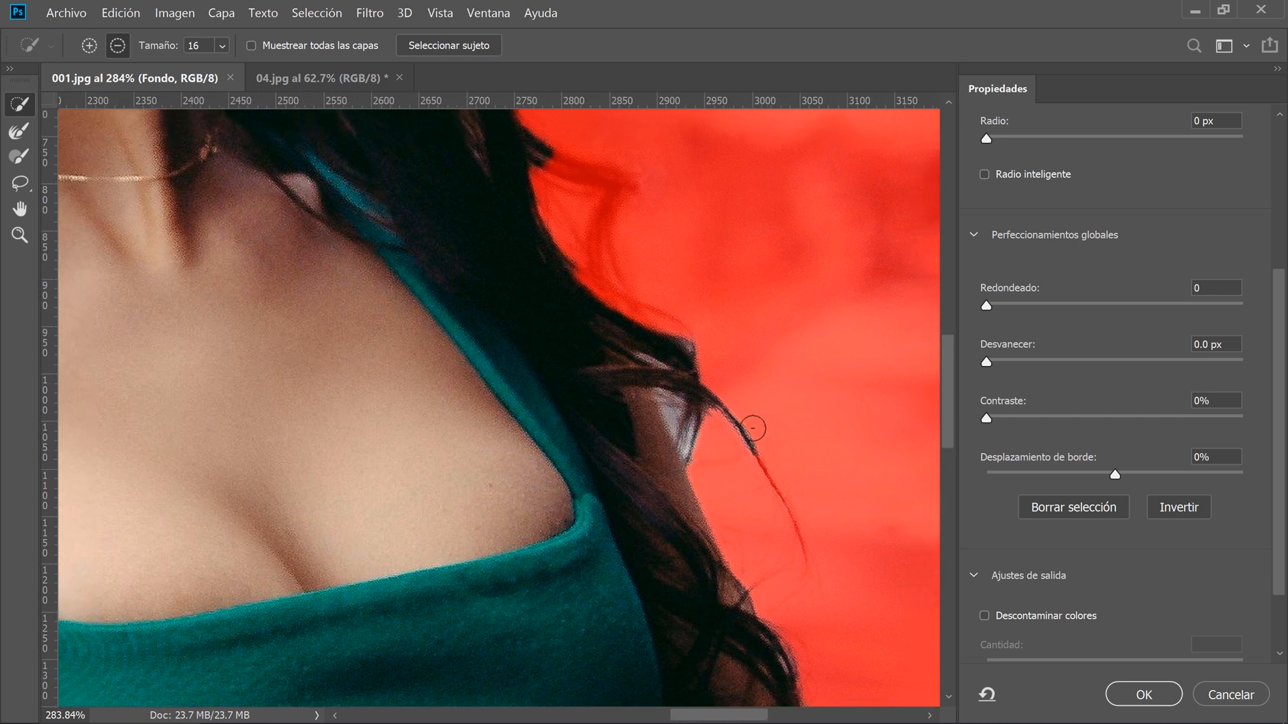
click(18, 130)
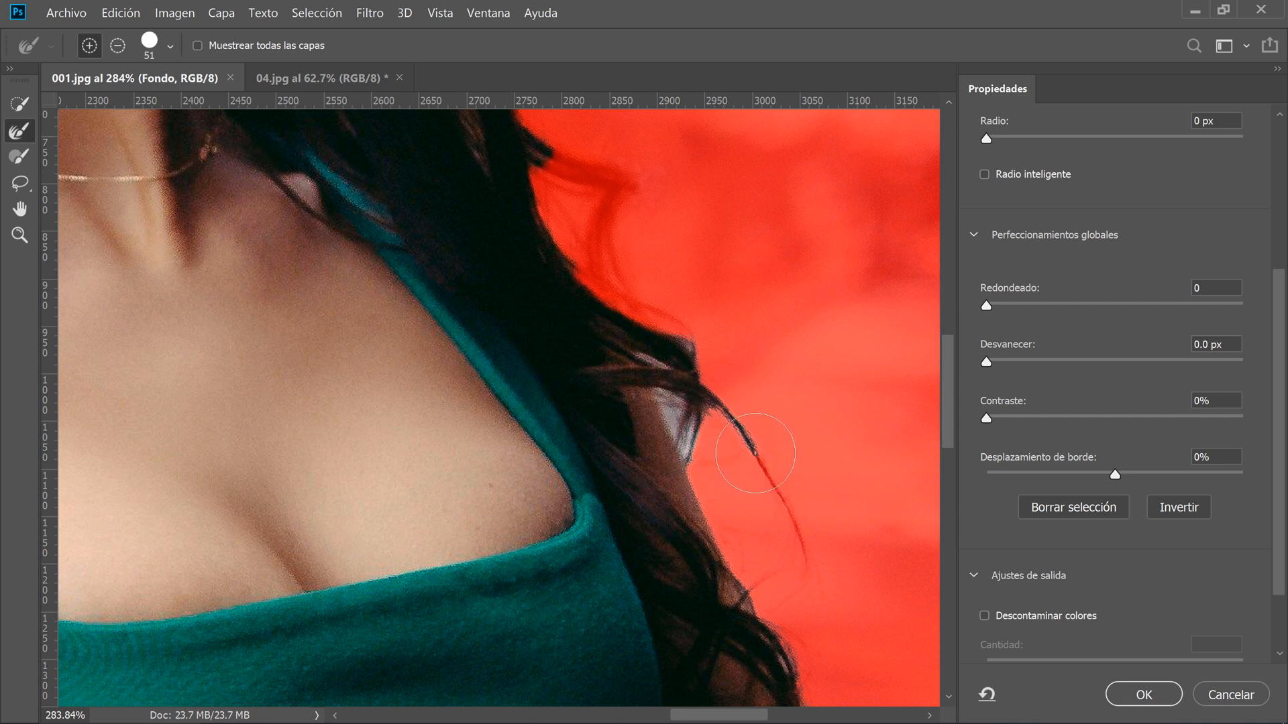
drag(774, 448, 724, 438)
key(alt)
scroll(332, 578, up, 2)
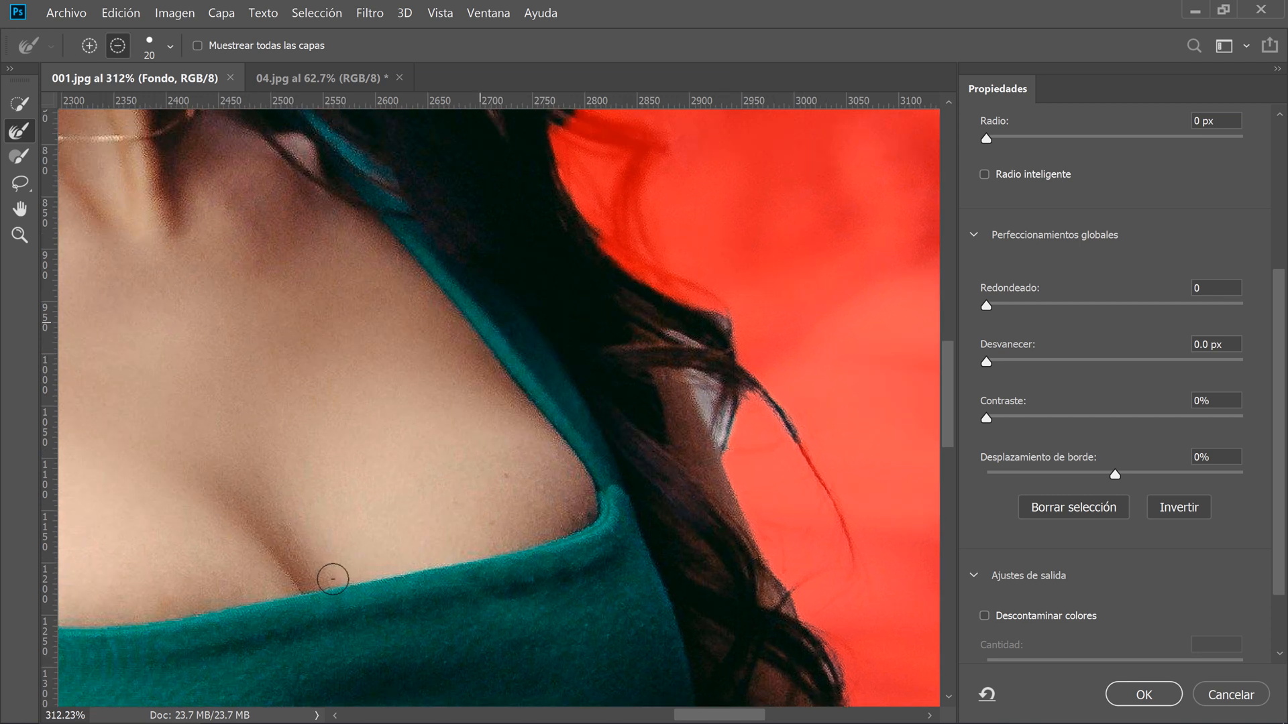
scroll(332, 579, up, 1)
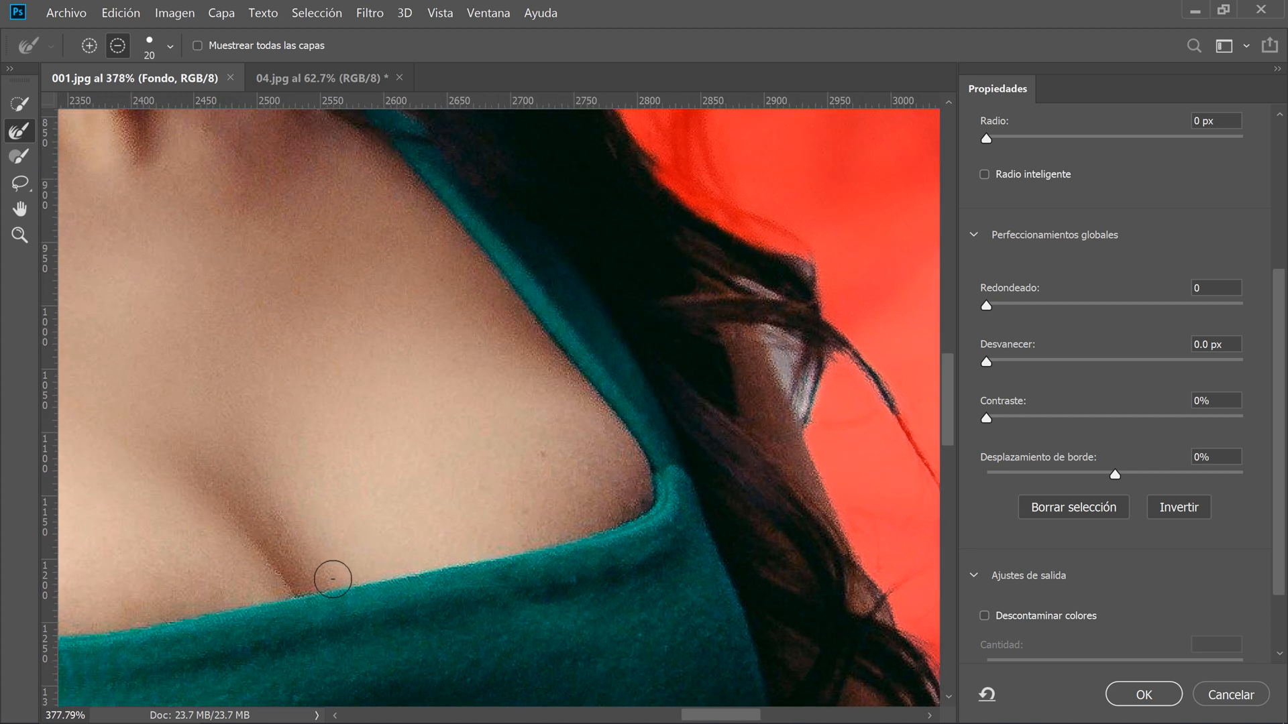
scroll(332, 579, up, 1)
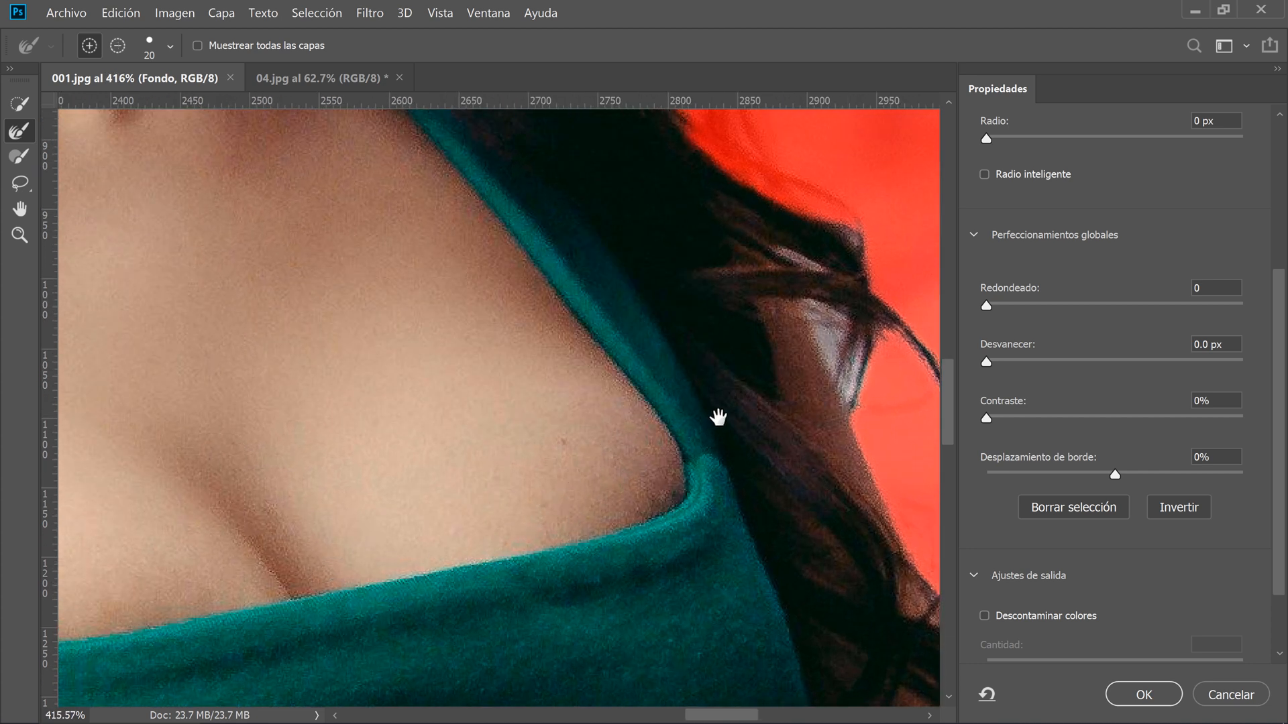
drag(717, 417, 462, 456)
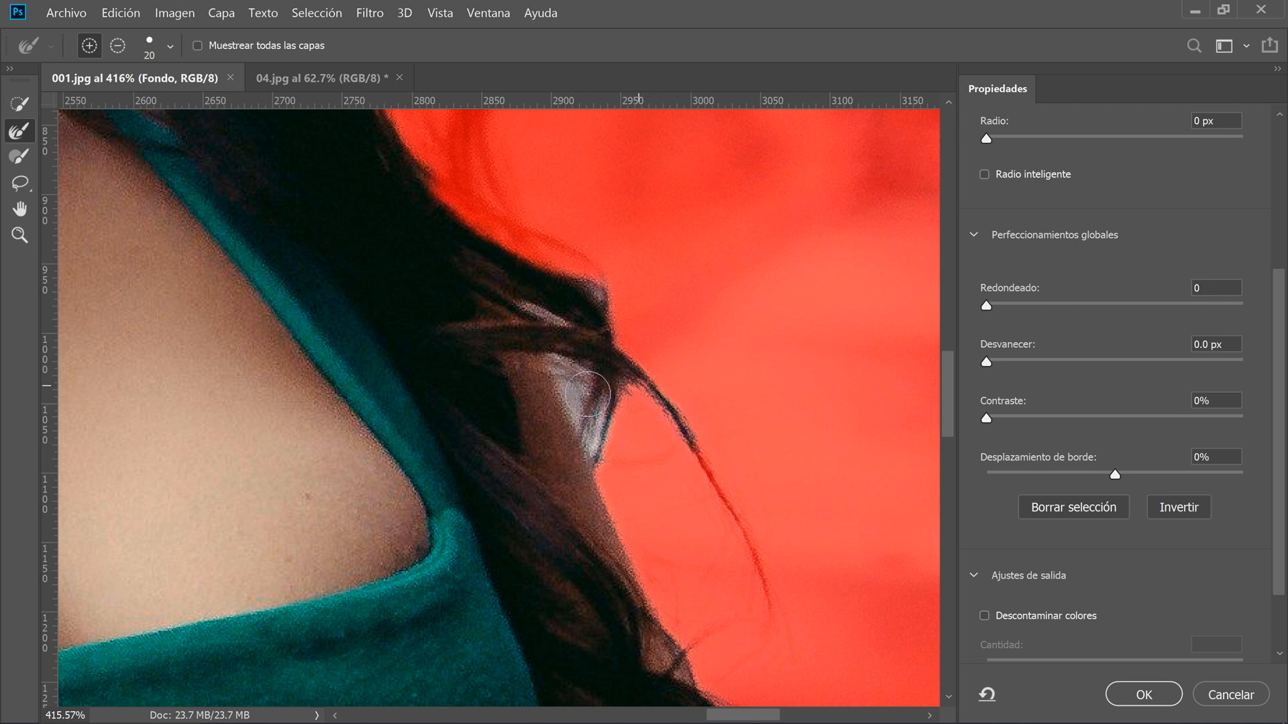
mouse_move(541, 357)
mouse_down()
mouse_move(553, 331)
mouse_move(509, 308)
mouse_up()
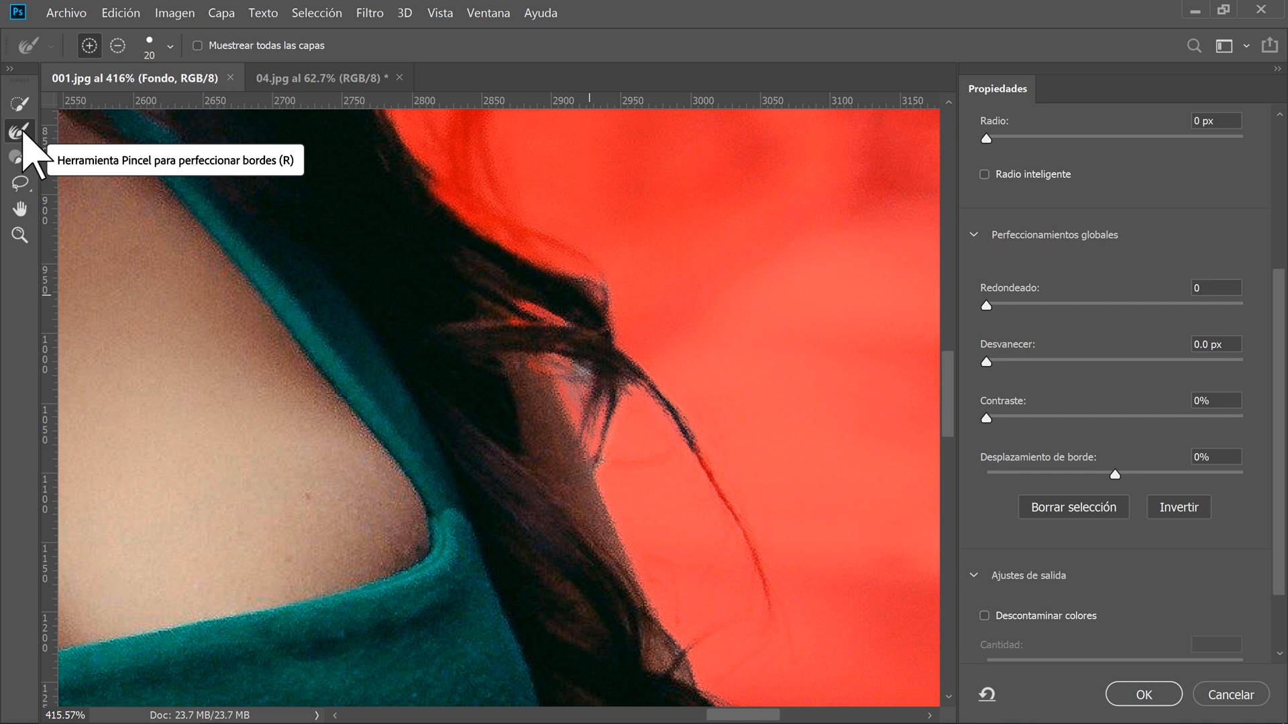
Refine the loose curl and the hair edge beside the dress strap, enlarging the Refine Edge Brush to 29
mouse_move(353, 310)
mouse_down()
mouse_move(515, 470)
mouse_move(535, 512)
mouse_up()
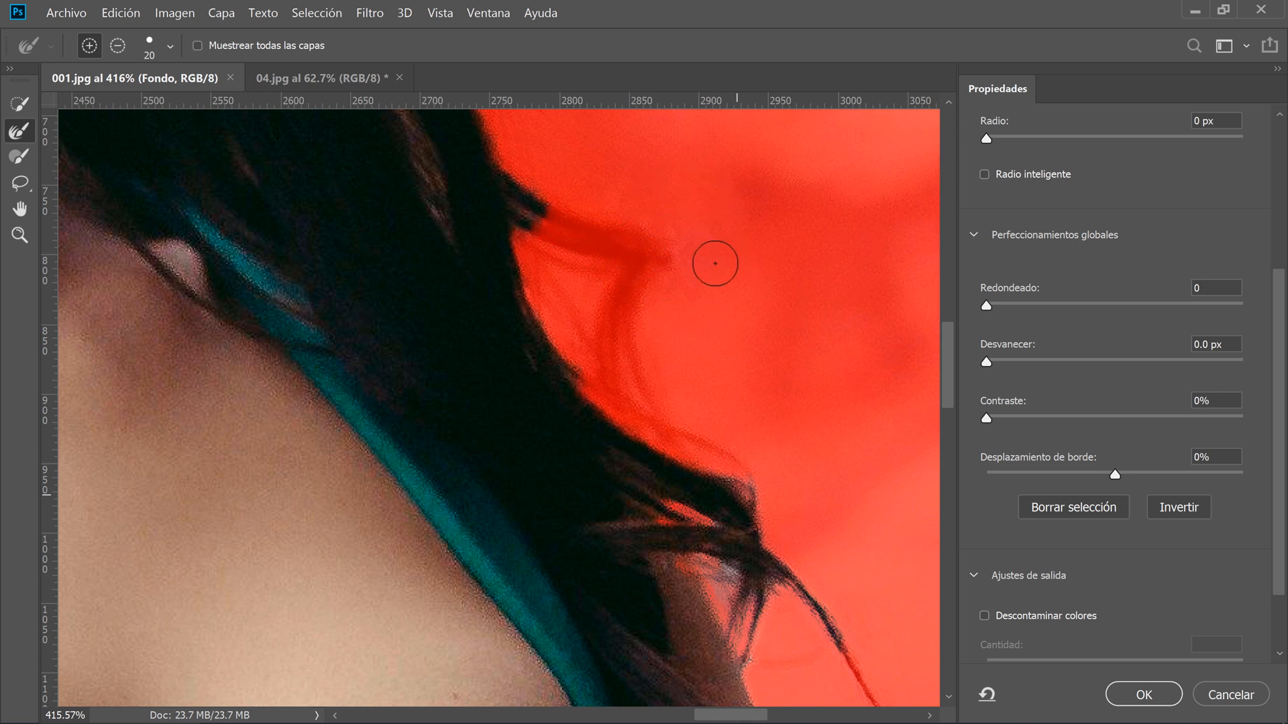
mouse_move(550, 222)
mouse_down()
mouse_move(636, 258)
mouse_move(612, 360)
mouse_up()
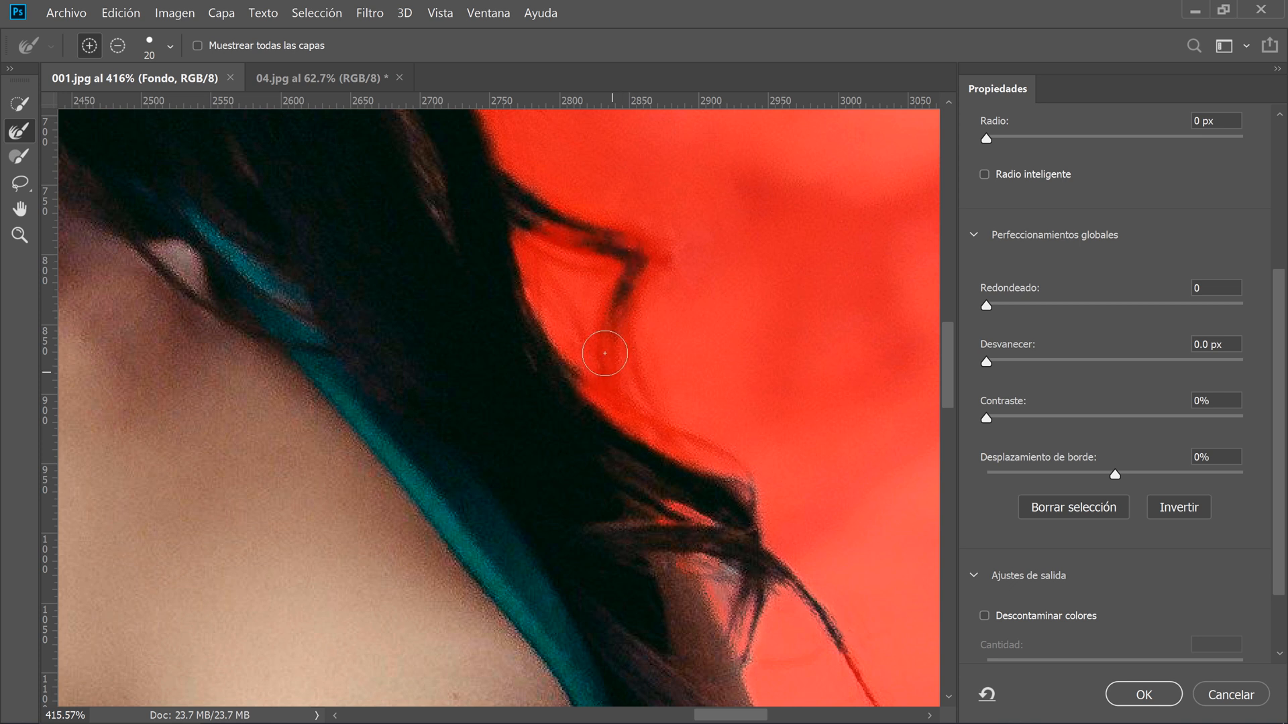
mouse_move(572, 238)
mouse_down()
mouse_move(540, 230)
mouse_move(617, 255)
mouse_up()
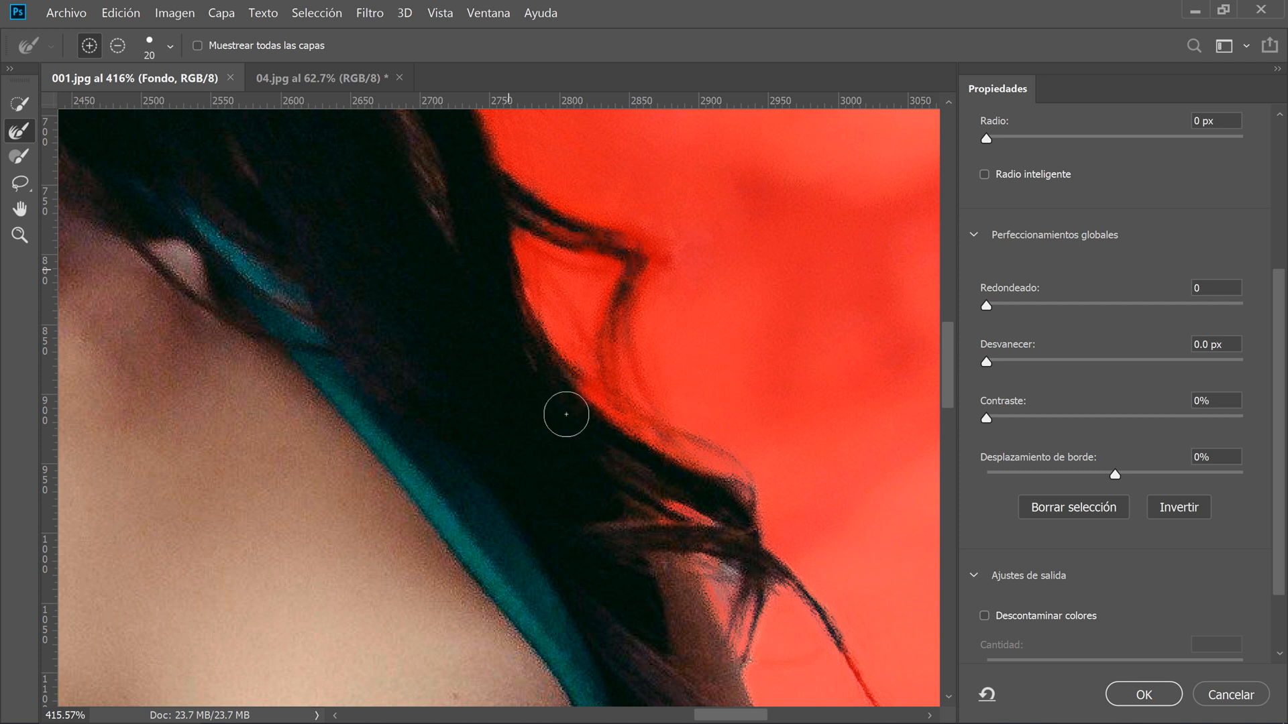
drag(560, 401, 583, 399)
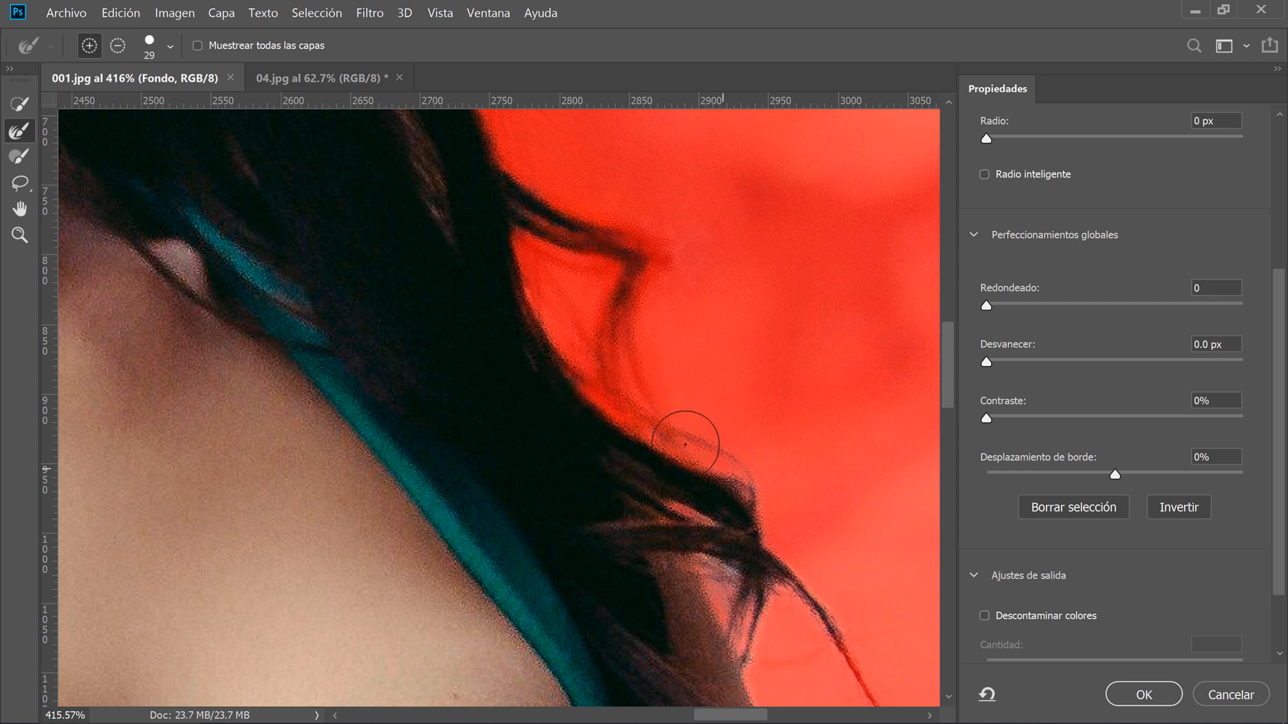
mouse_move(685, 445)
mouse_down()
mouse_move(646, 420)
mouse_move(621, 380)
mouse_move(619, 316)
mouse_move(614, 384)
mouse_move(601, 388)
mouse_move(640, 285)
mouse_move(630, 255)
mouse_move(553, 244)
mouse_move(516, 201)
mouse_move(491, 228)
mouse_move(638, 332)
mouse_move(535, 223)
mouse_move(502, 250)
mouse_move(580, 331)
mouse_move(587, 393)
mouse_move(577, 386)
mouse_move(661, 442)
mouse_up()
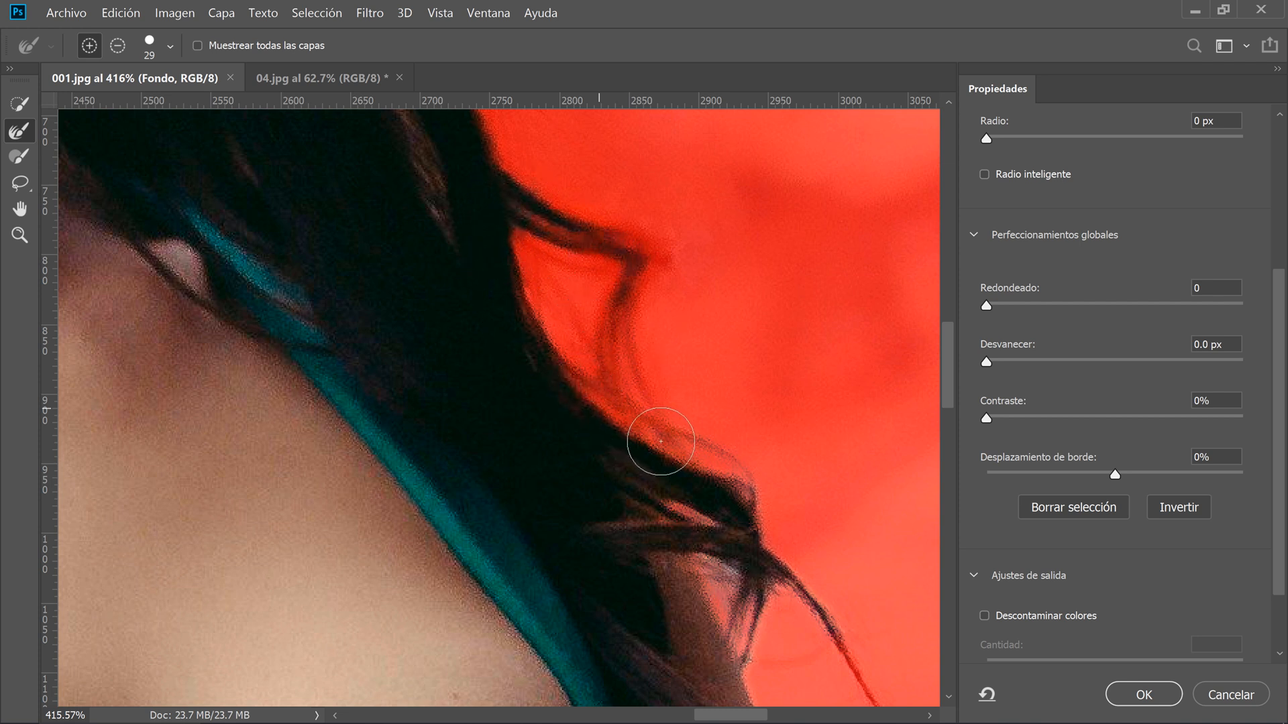
Refine the light gaps inside the hair beside the neck with the size 29 brush
drag(546, 296, 698, 570)
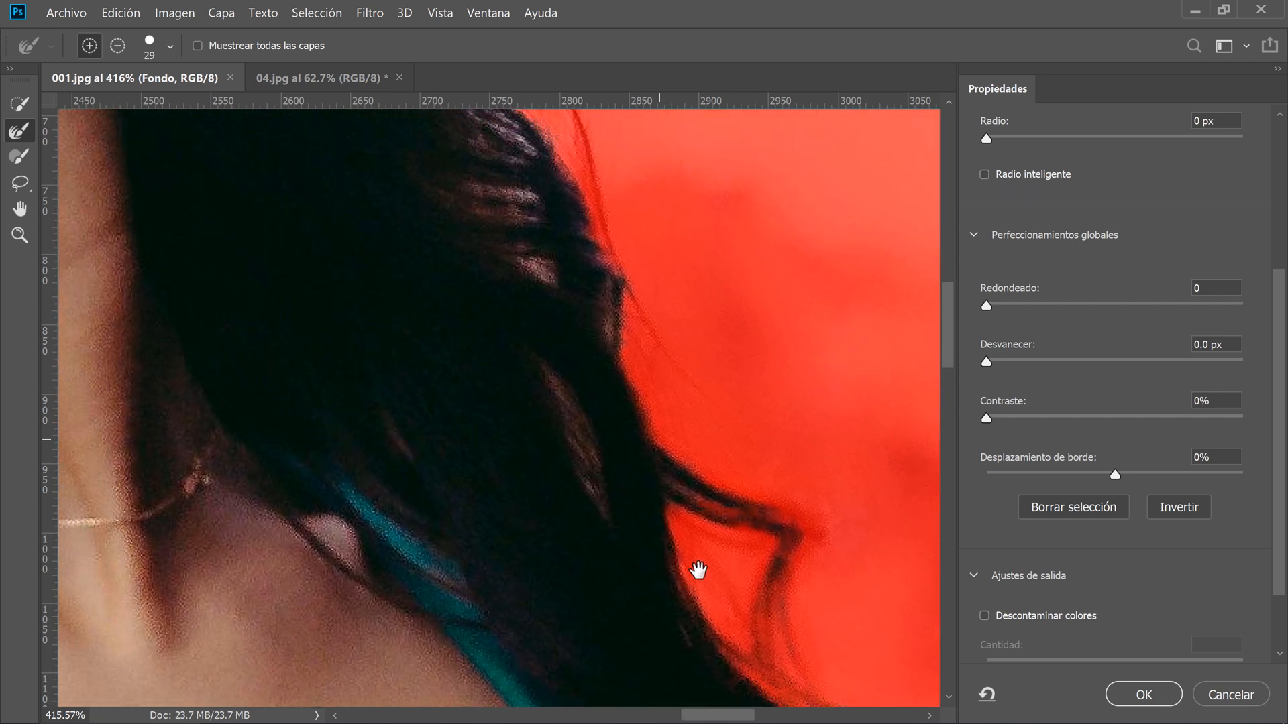
drag(466, 203, 710, 494)
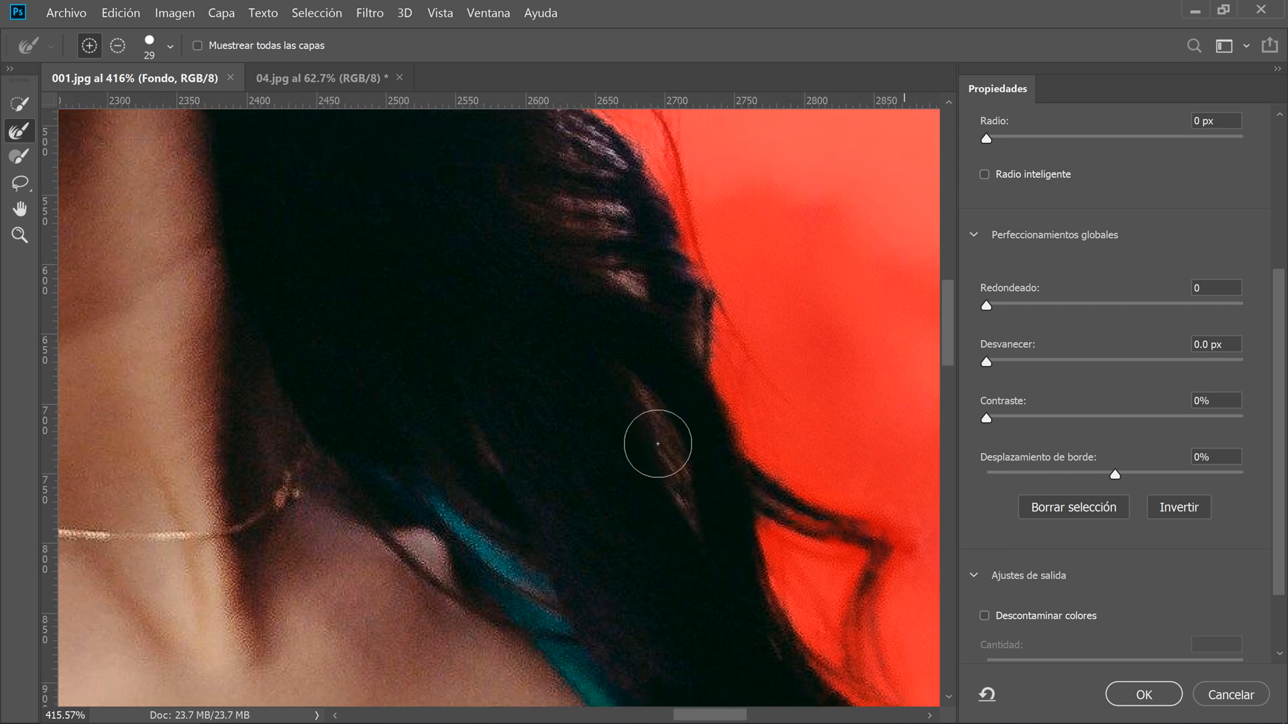
drag(644, 405, 695, 512)
drag(674, 399, 724, 590)
drag(670, 467, 678, 475)
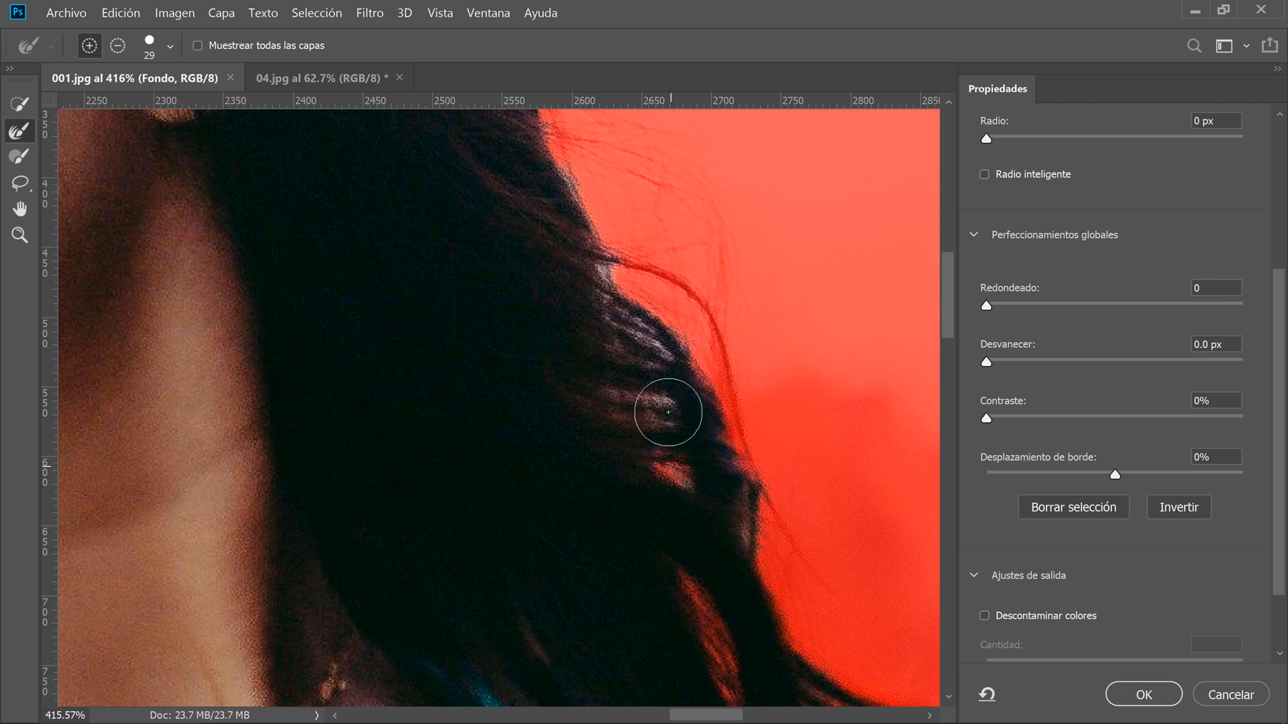
mouse_move(668, 412)
mouse_down()
mouse_move(618, 393)
mouse_move(661, 346)
mouse_move(644, 349)
mouse_move(614, 322)
mouse_up()
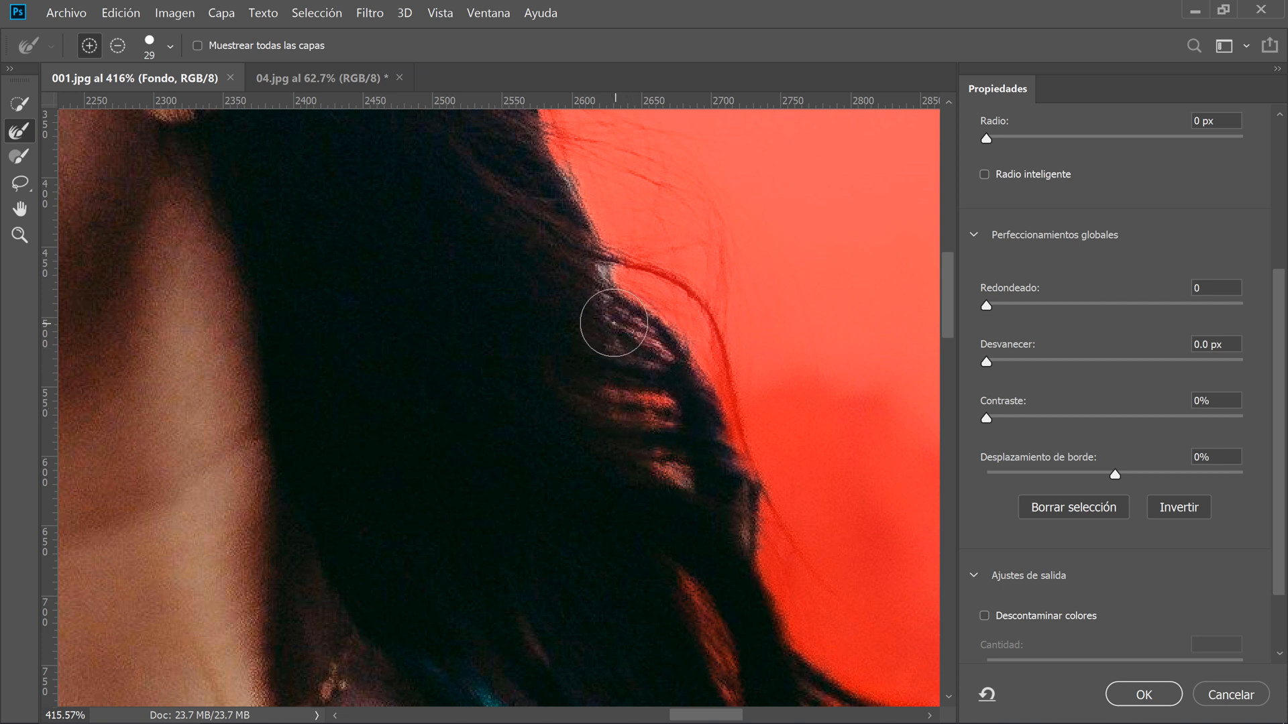
Bring the long curved stray strand at the outer hair edge into the selection with the Refine Edge Brush
mouse_move(704, 431)
mouse_down()
mouse_move(762, 575)
mouse_move(680, 542)
mouse_up()
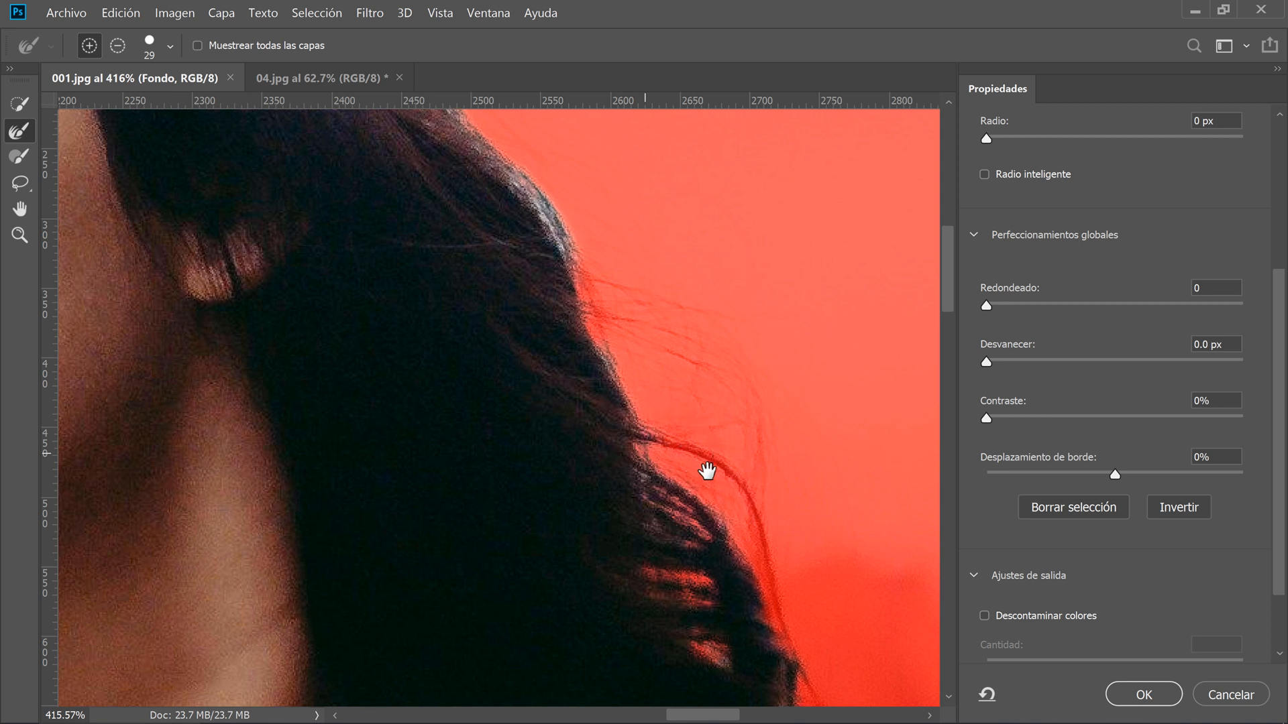
drag(707, 466, 550, 366)
drag(632, 416, 623, 365)
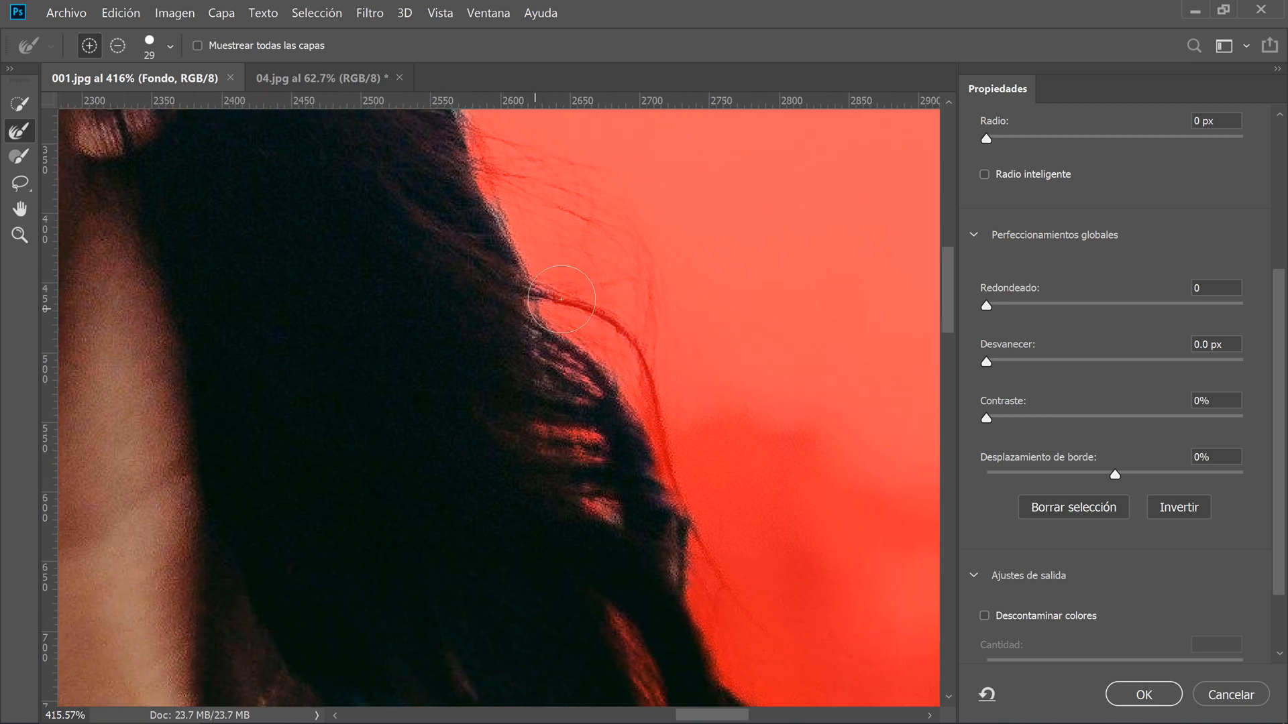
mouse_move(537, 285)
mouse_down()
mouse_move(610, 325)
mouse_move(642, 369)
mouse_up()
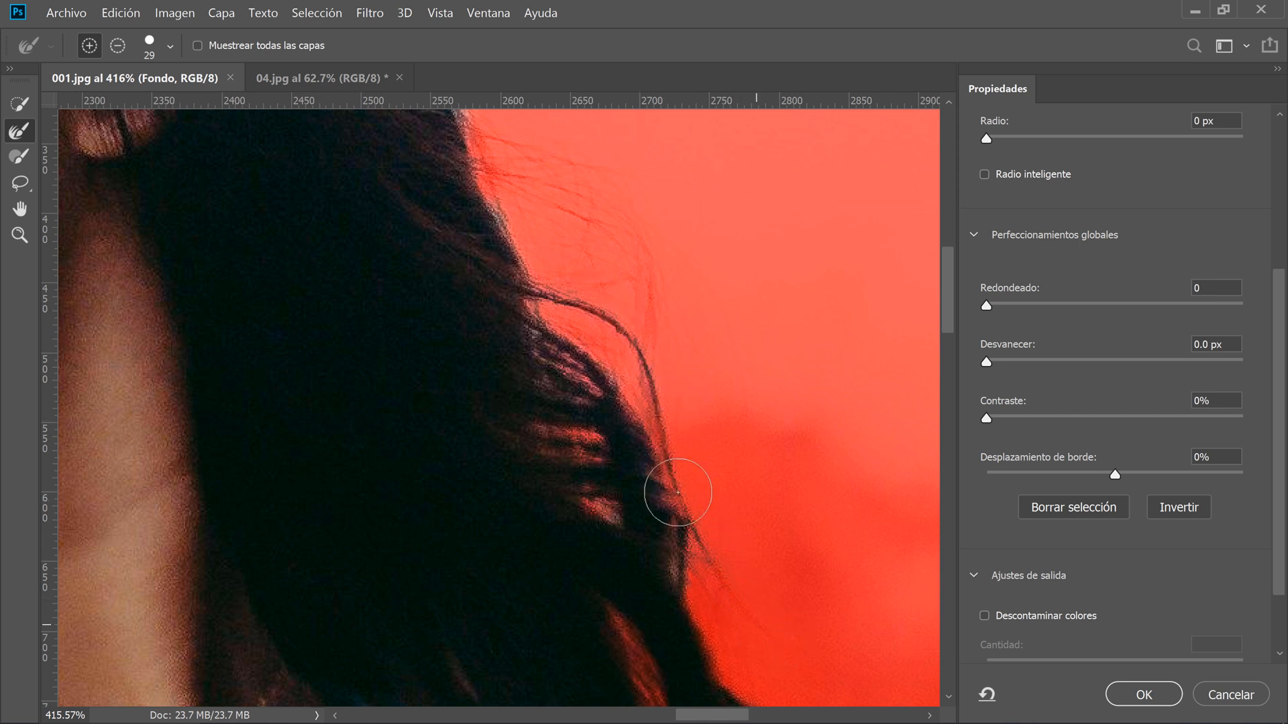
Refine the long stray strand and the highlighted outer hair edge above it with the size 29 Refine Edge Brush
drag(618, 360, 730, 541)
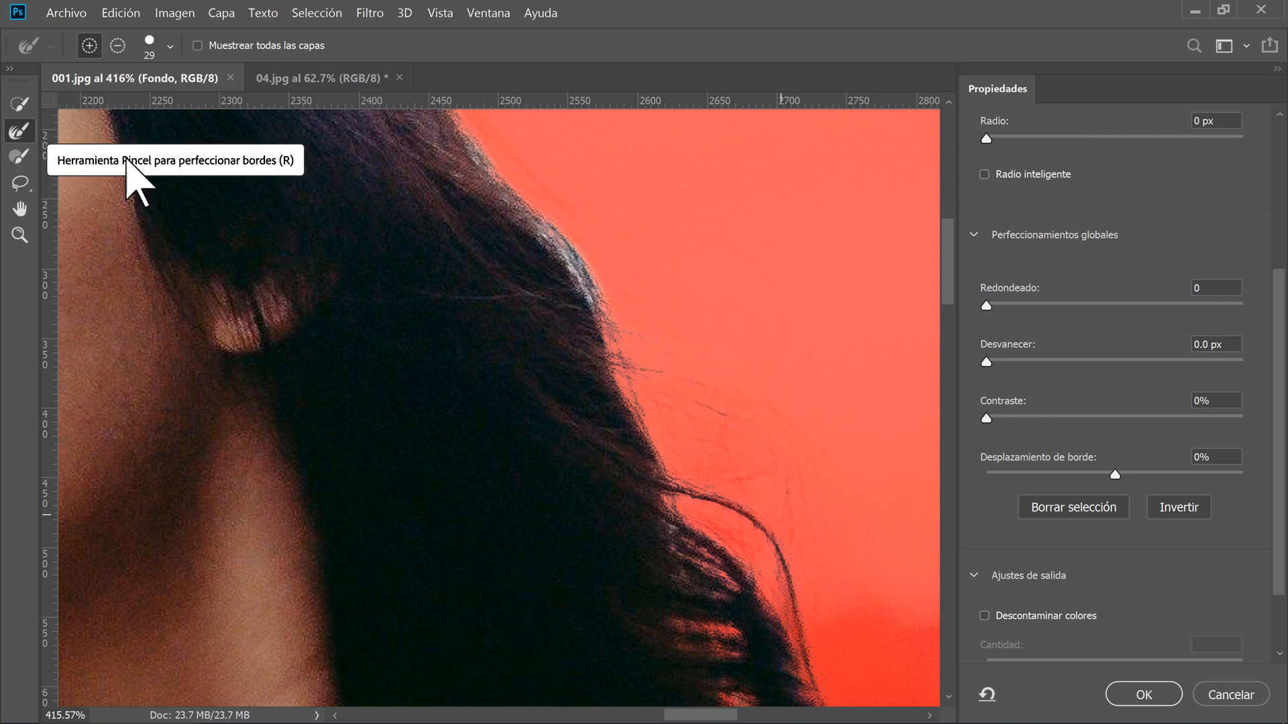
drag(572, 350, 706, 555)
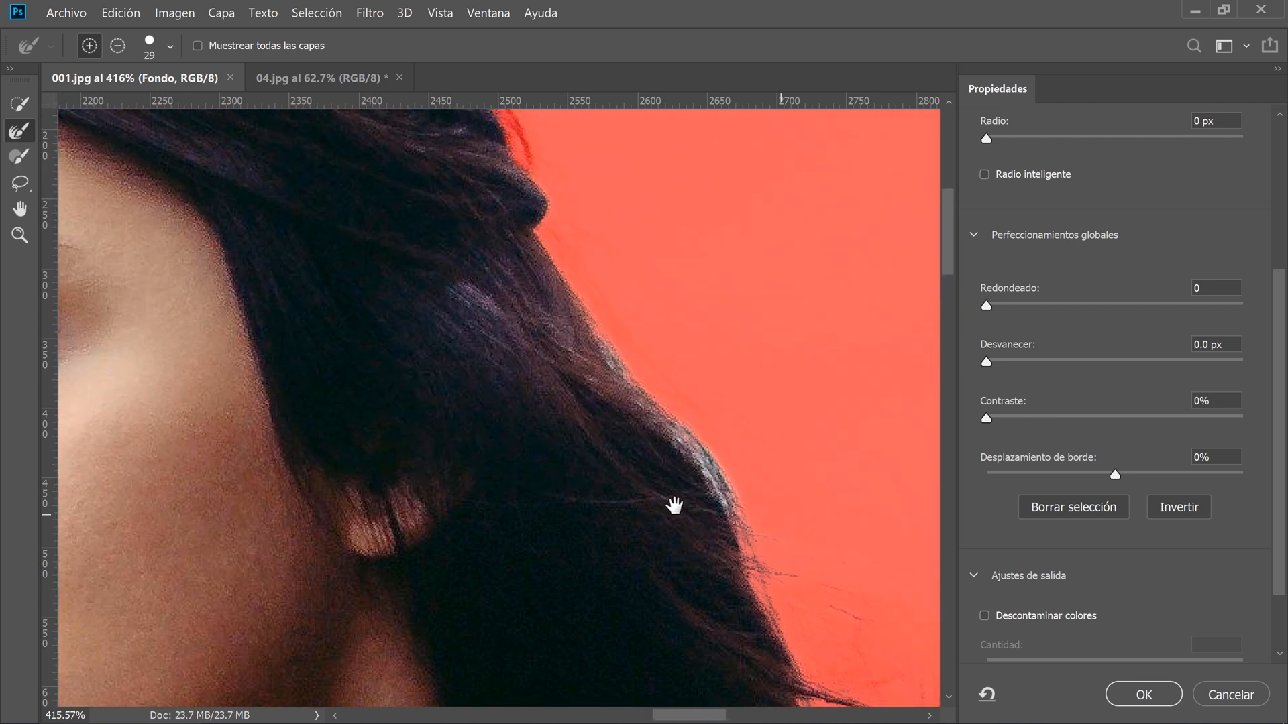
drag(715, 493, 690, 450)
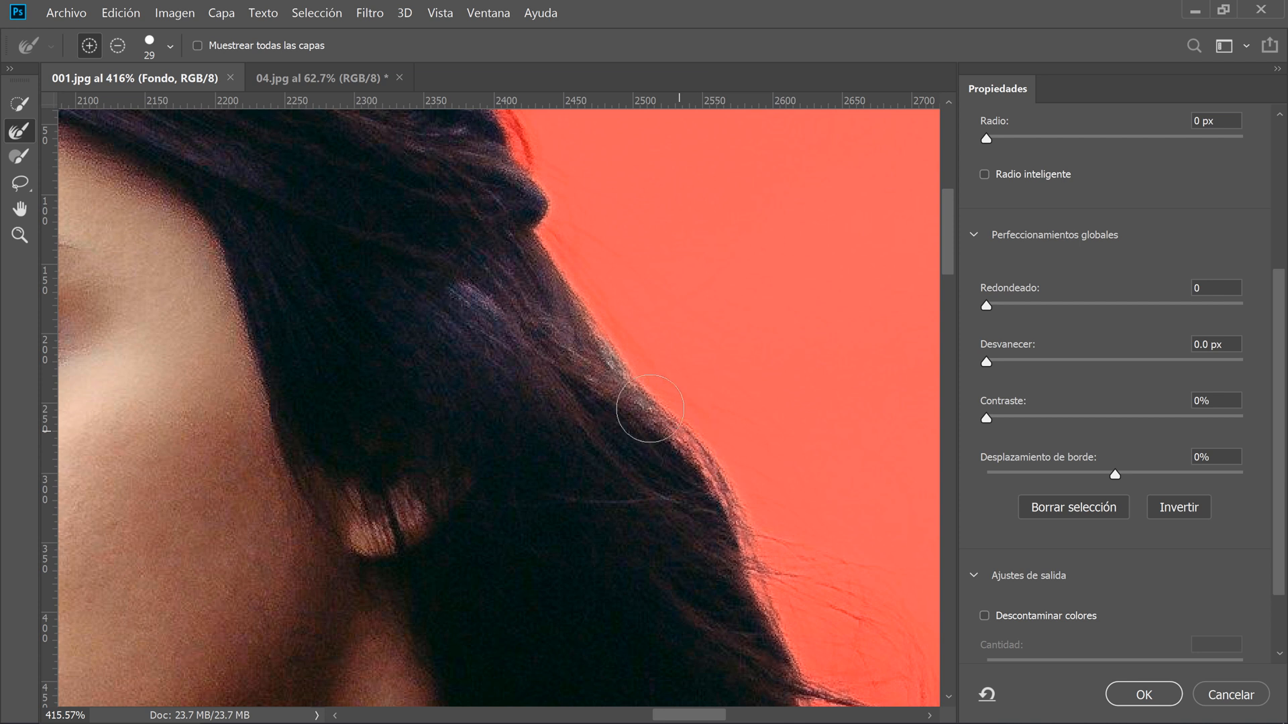
Refine the hair edge around the forehead and beside the far eye with the size 29 Refine Edge Brush
drag(489, 311, 705, 624)
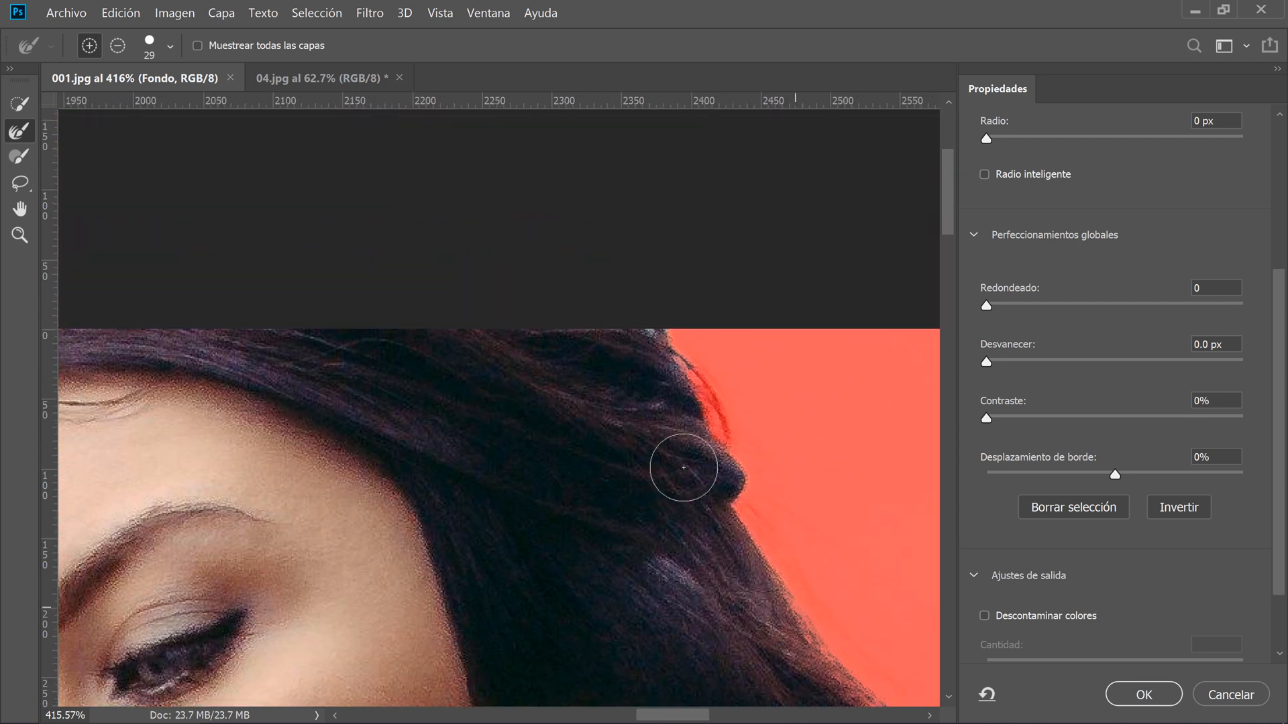
drag(391, 521, 816, 383)
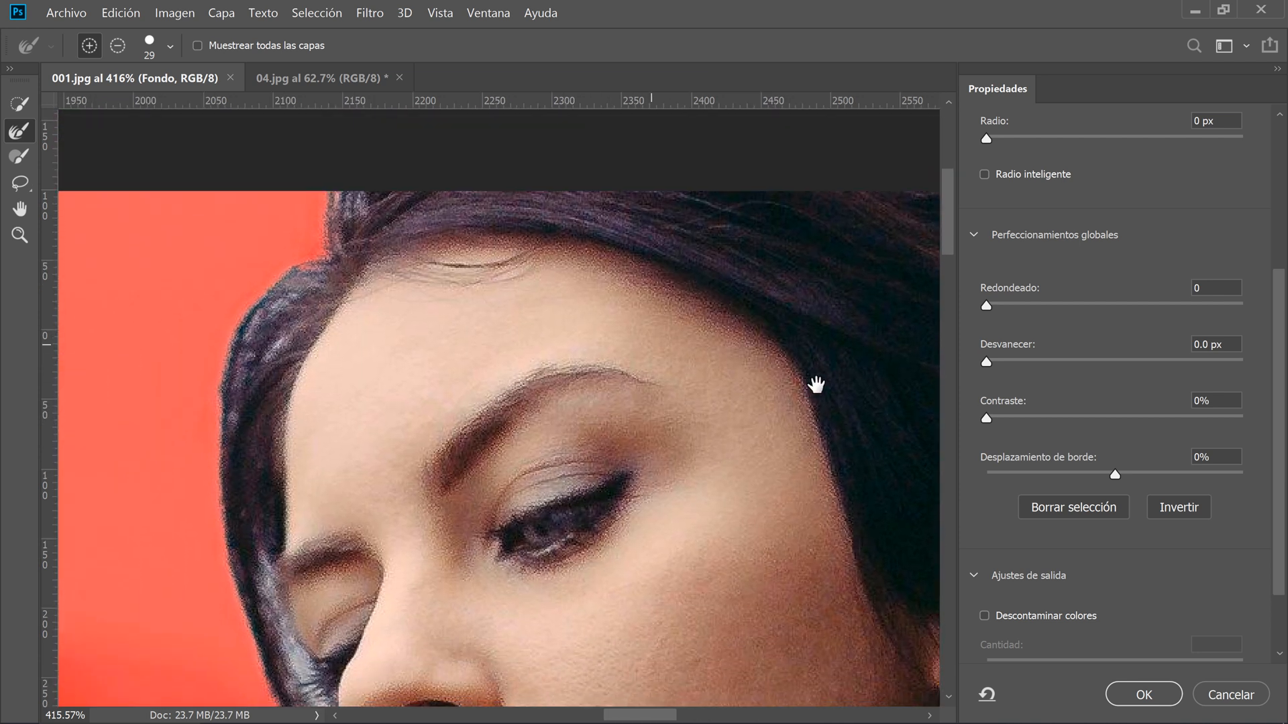
mouse_move(228, 396)
mouse_down()
mouse_move(550, 396)
mouse_move(460, 416)
mouse_move(454, 394)
mouse_up()
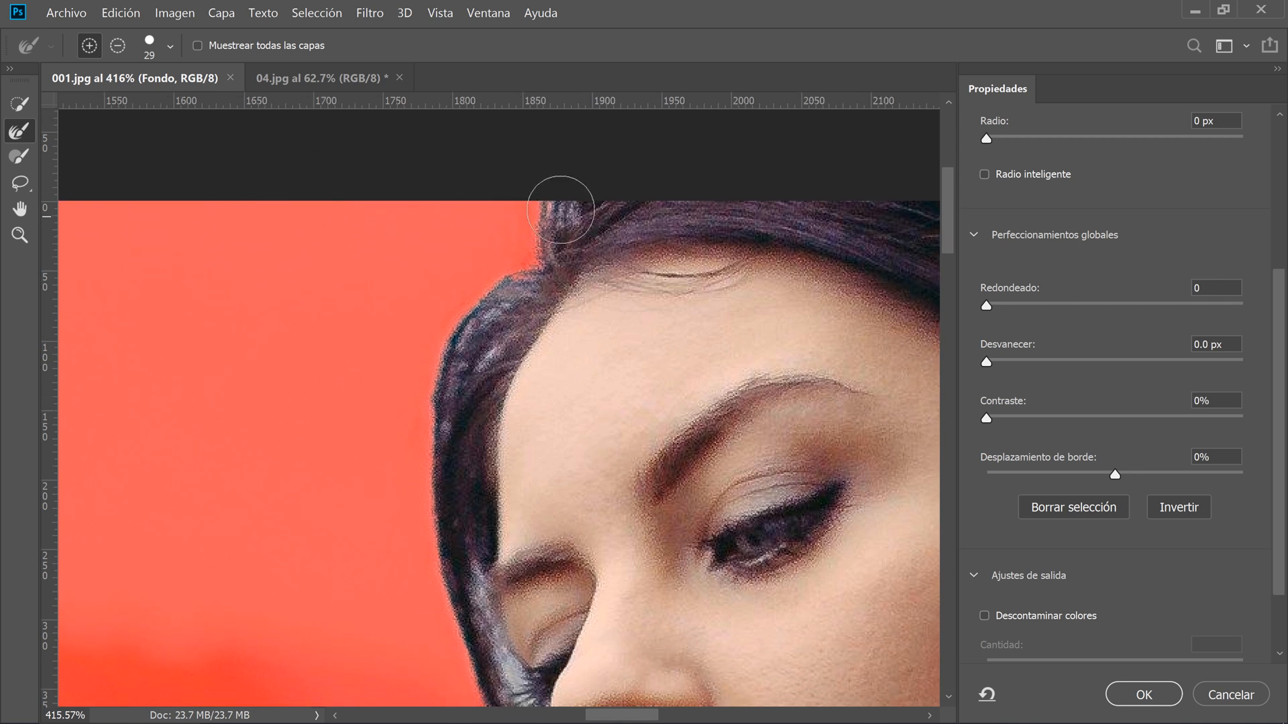
mouse_move(543, 240)
mouse_down()
mouse_move(562, 210)
mouse_move(538, 273)
mouse_move(500, 296)
mouse_move(434, 385)
mouse_move(425, 443)
mouse_move(425, 500)
mouse_up()
drag(451, 472, 448, 273)
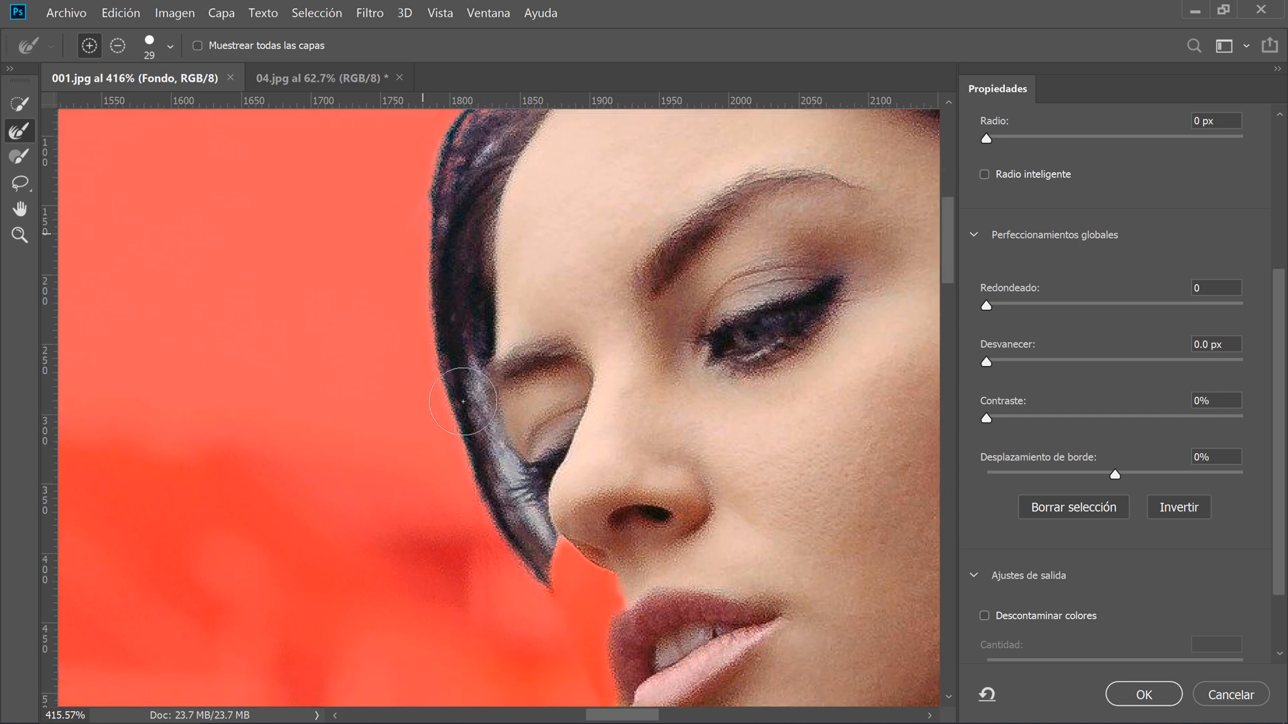
mouse_move(477, 421)
mouse_down()
mouse_move(533, 535)
mouse_move(473, 436)
mouse_move(469, 379)
mouse_up()
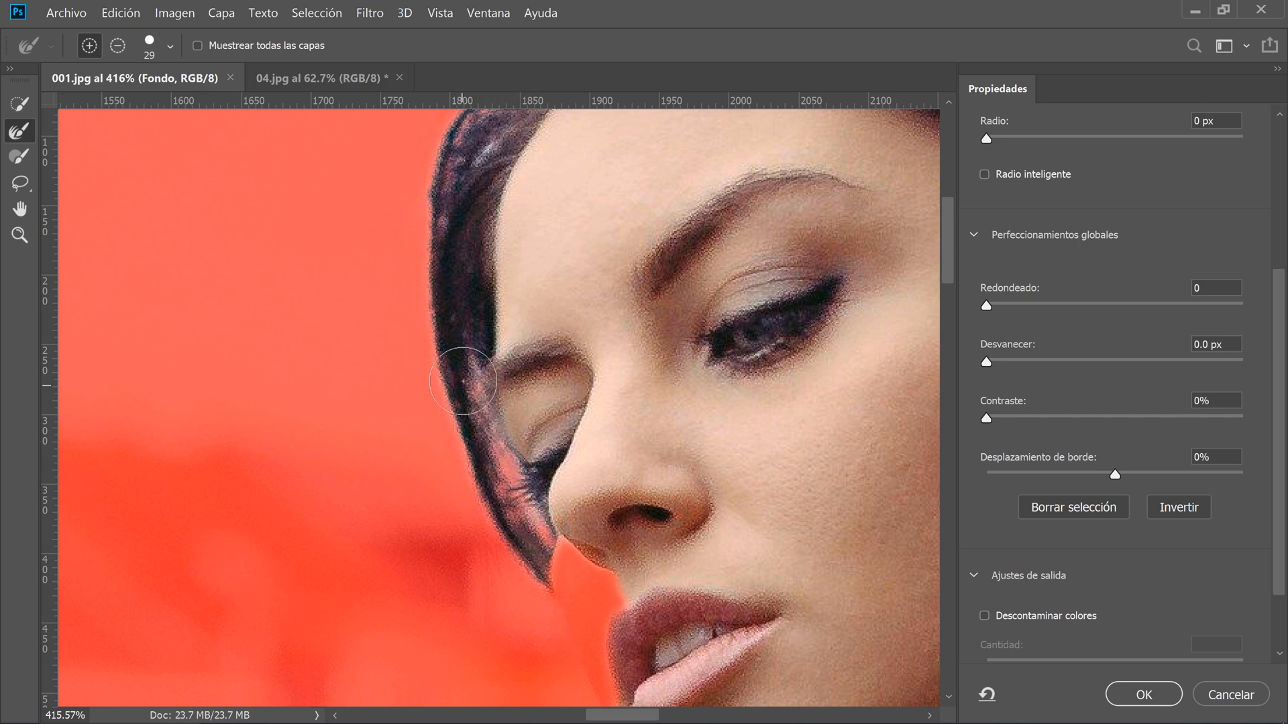
Set the mask overlay opacity to 23% and add the masked skin strip between the nose and lips with the Quick Selection tool
drag(542, 562, 452, 255)
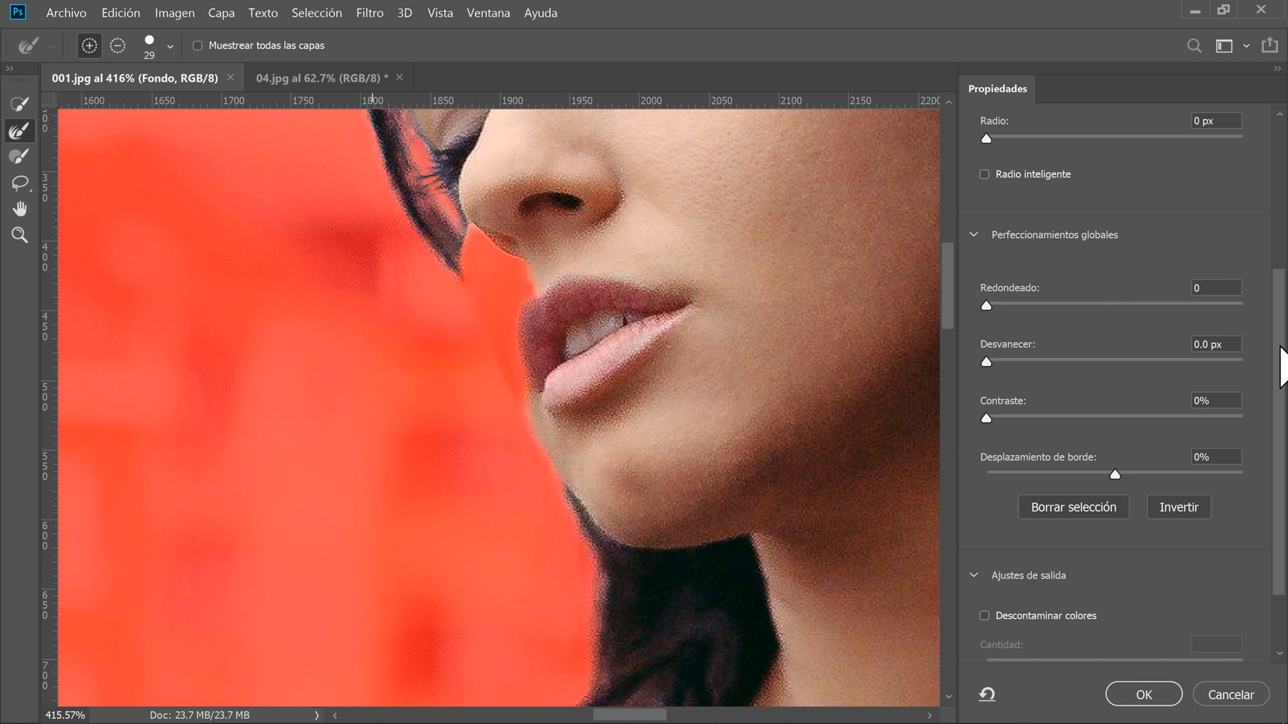
drag(1279, 363, 1281, 201)
mouse_move(1149, 238)
mouse_down()
mouse_move(953, 241)
mouse_move(1165, 244)
mouse_move(1038, 249)
mouse_up()
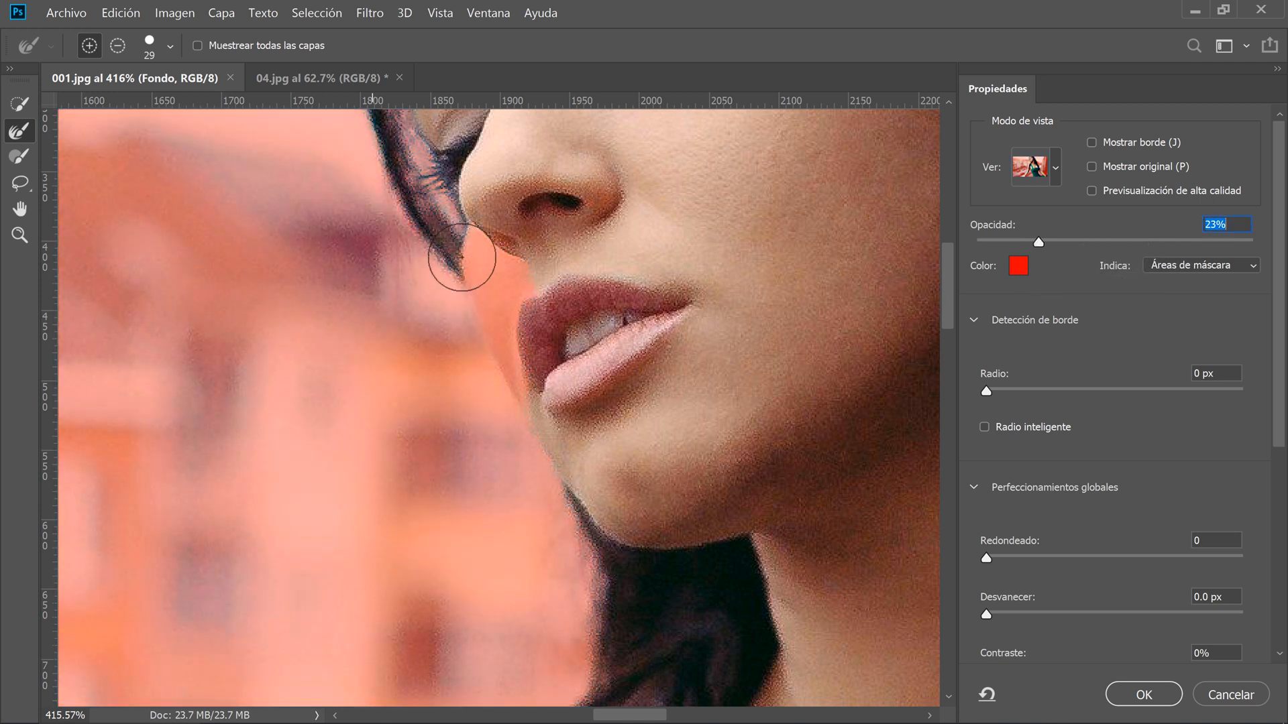
click(18, 106)
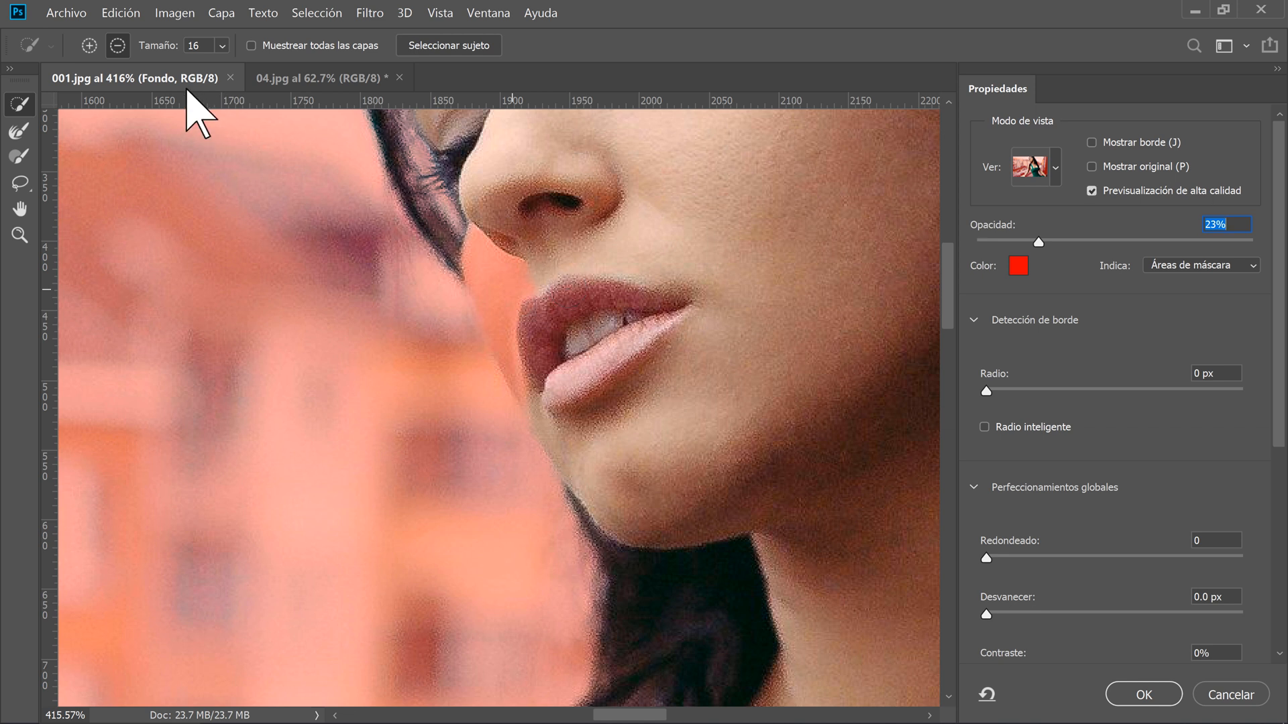
click(89, 45)
mouse_move(502, 291)
mouse_down()
mouse_move(492, 268)
mouse_move(521, 360)
mouse_up()
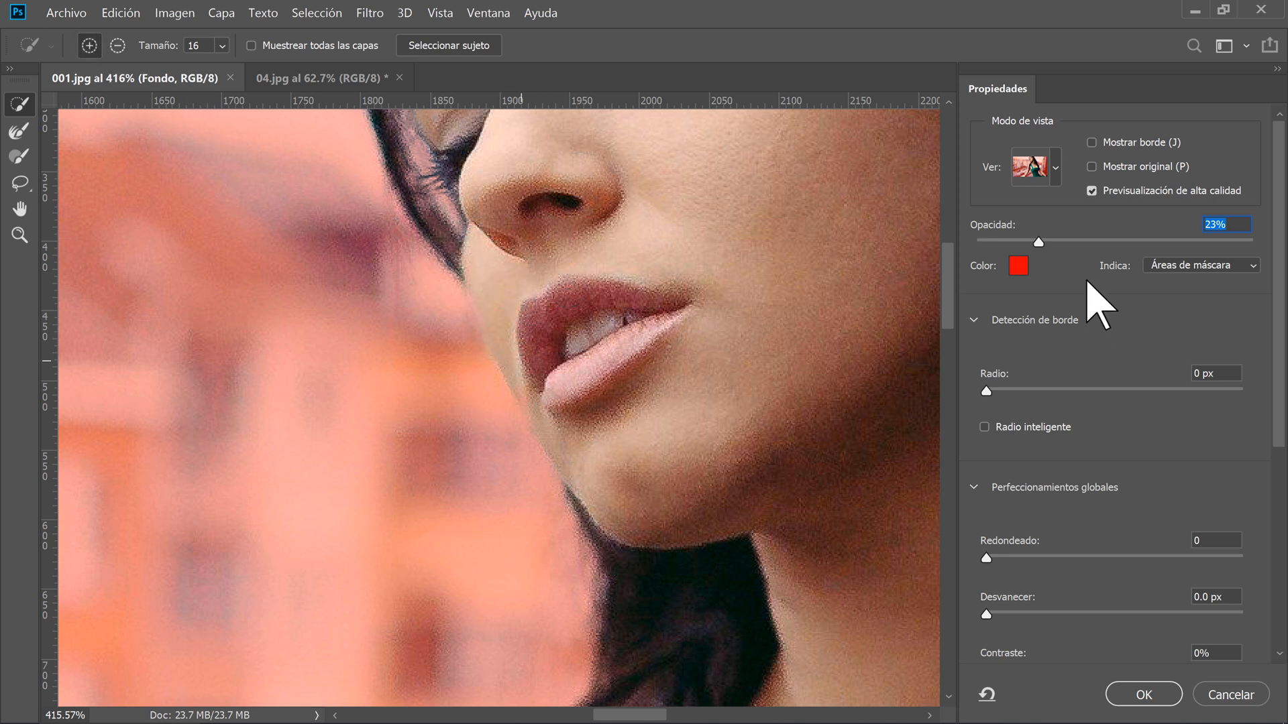
Set the overlay opacity to 76%, add the skin edge below the lips, and brush the mouth-side edge with the Refine Edge Brush
drag(1039, 243, 1185, 245)
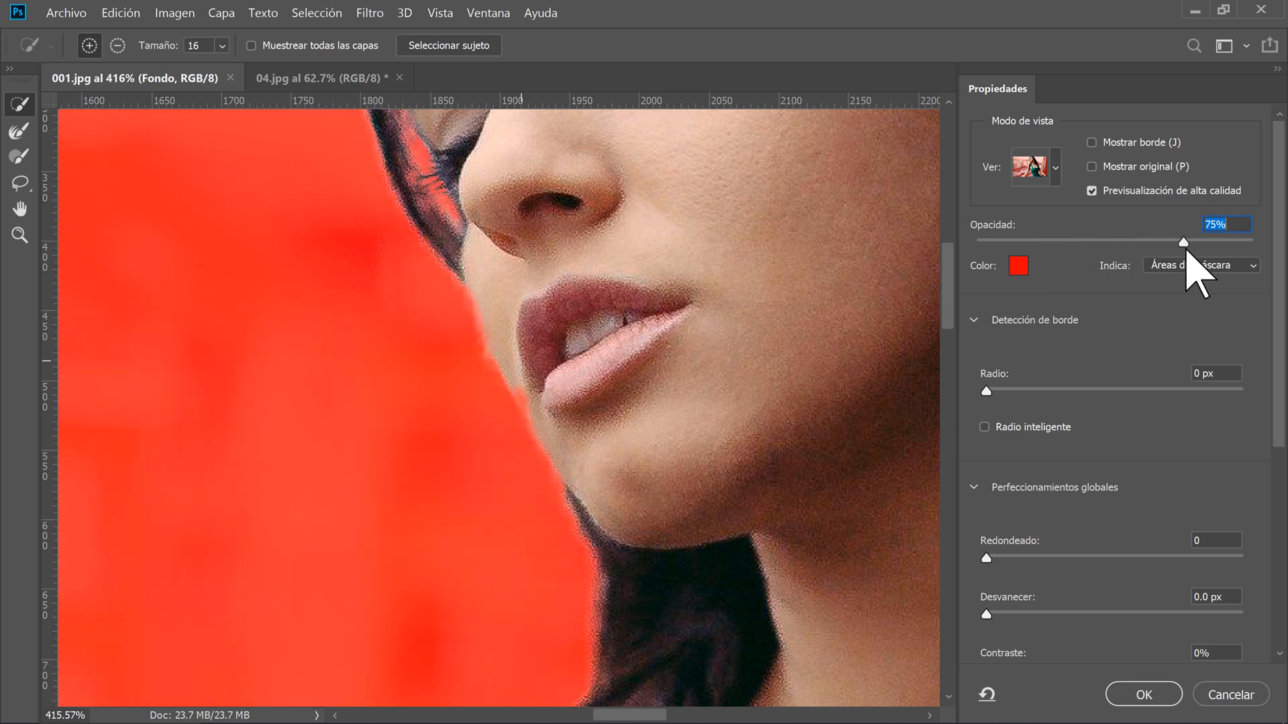
drag(526, 394, 547, 421)
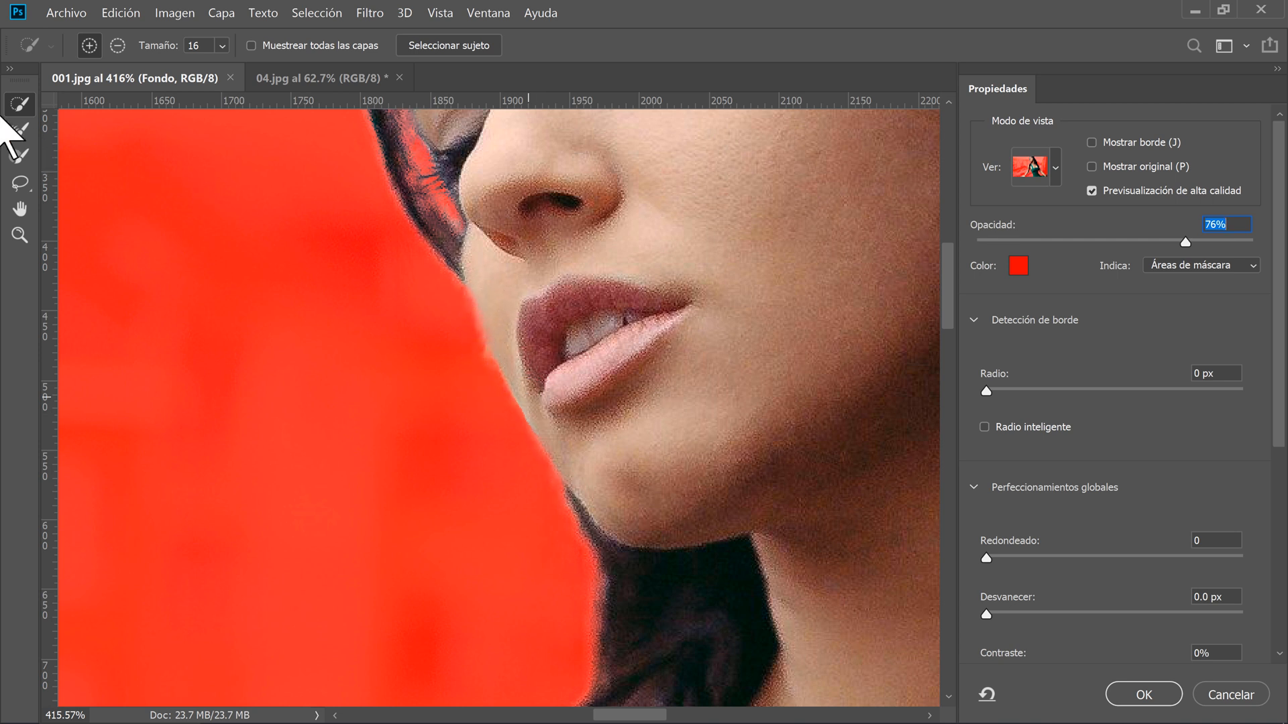
click(18, 131)
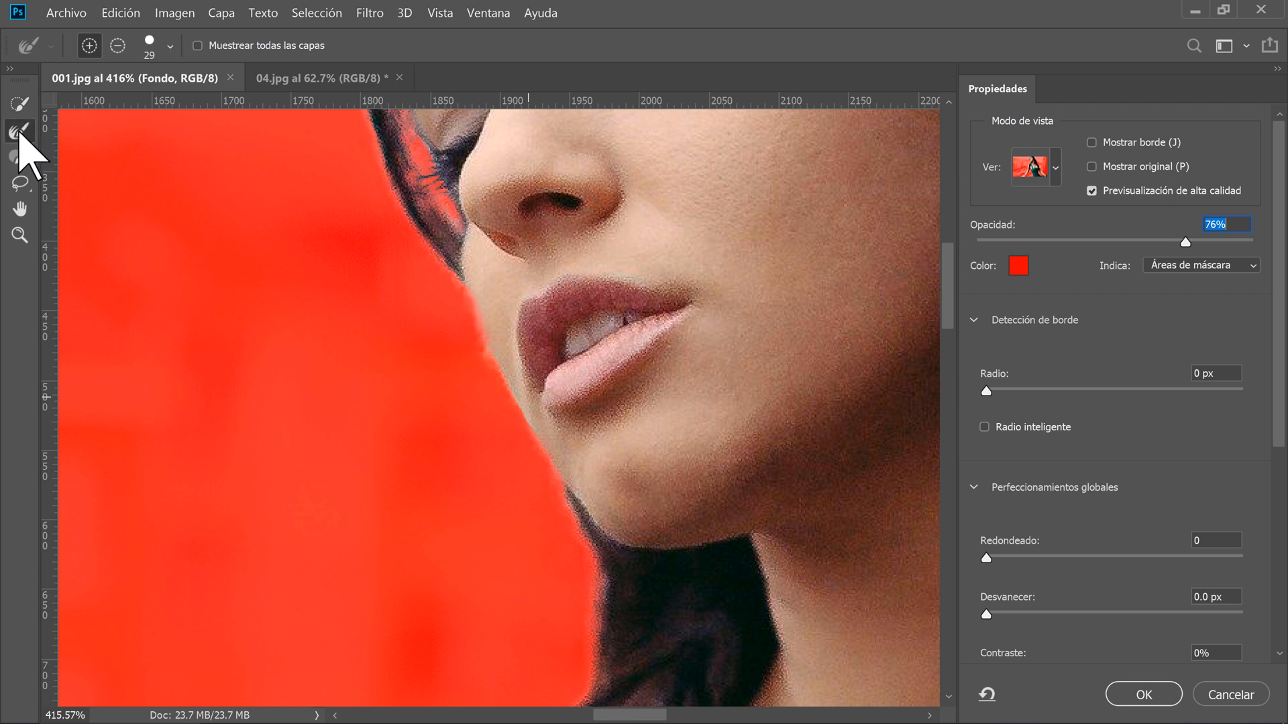
mouse_move(471, 294)
mouse_down()
mouse_move(535, 435)
mouse_move(494, 423)
mouse_move(469, 338)
mouse_move(487, 332)
mouse_move(529, 371)
mouse_up()
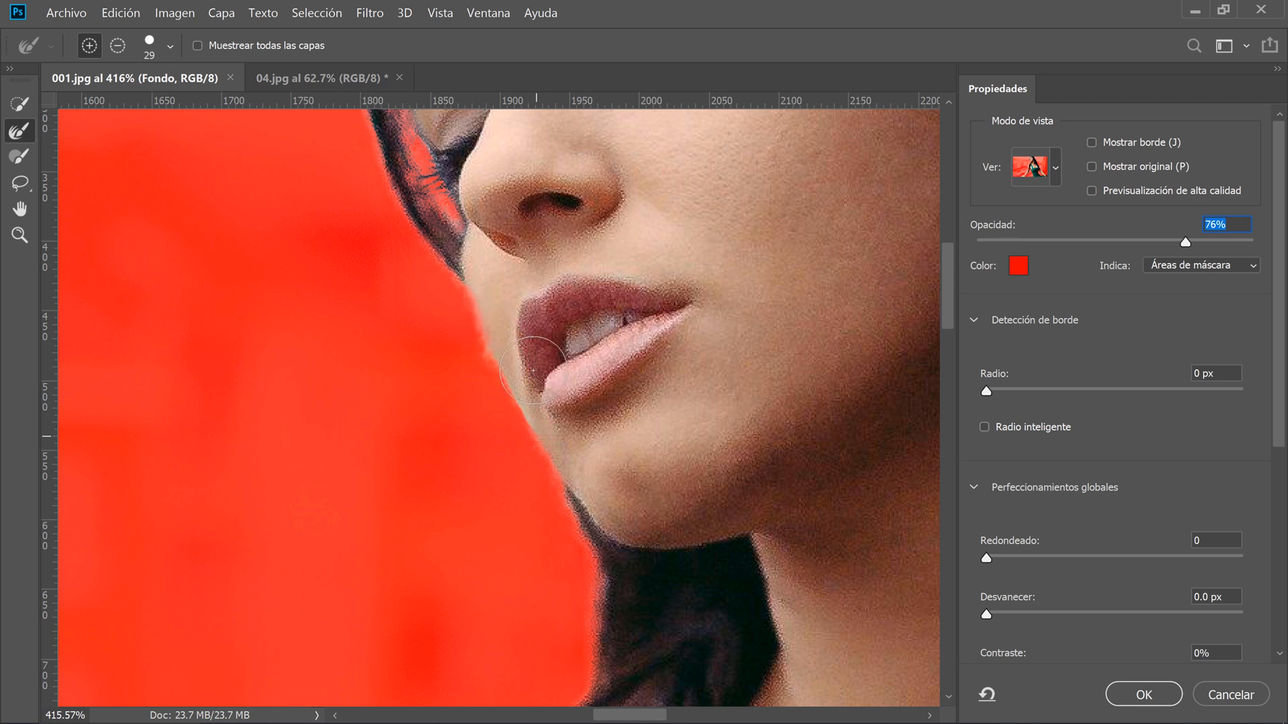
Subtract the small background spill beside the mouth from the selection with the size 16 Quick Selection tool
click(19, 105)
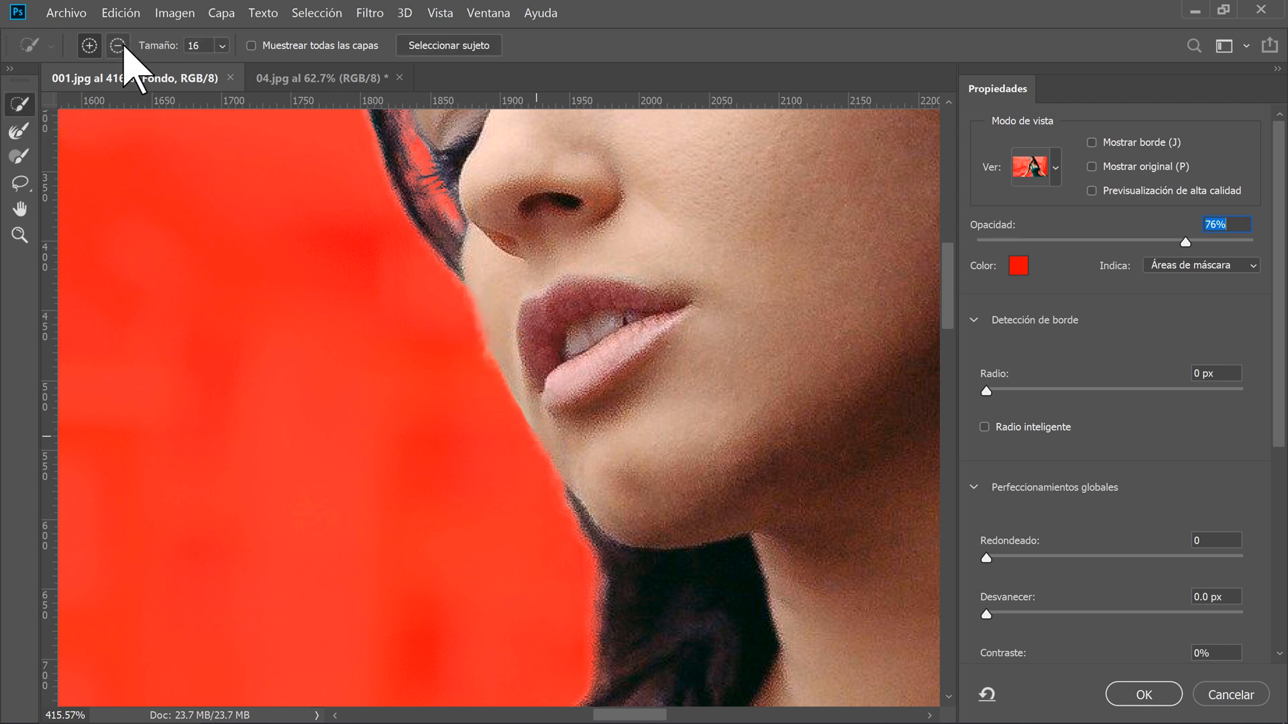
click(117, 45)
drag(479, 359, 475, 356)
Refine the light gap in the twisted hair beside the neck and the hair edge above the shoulder with the Refine Edge Brush
drag(732, 552, 670, 210)
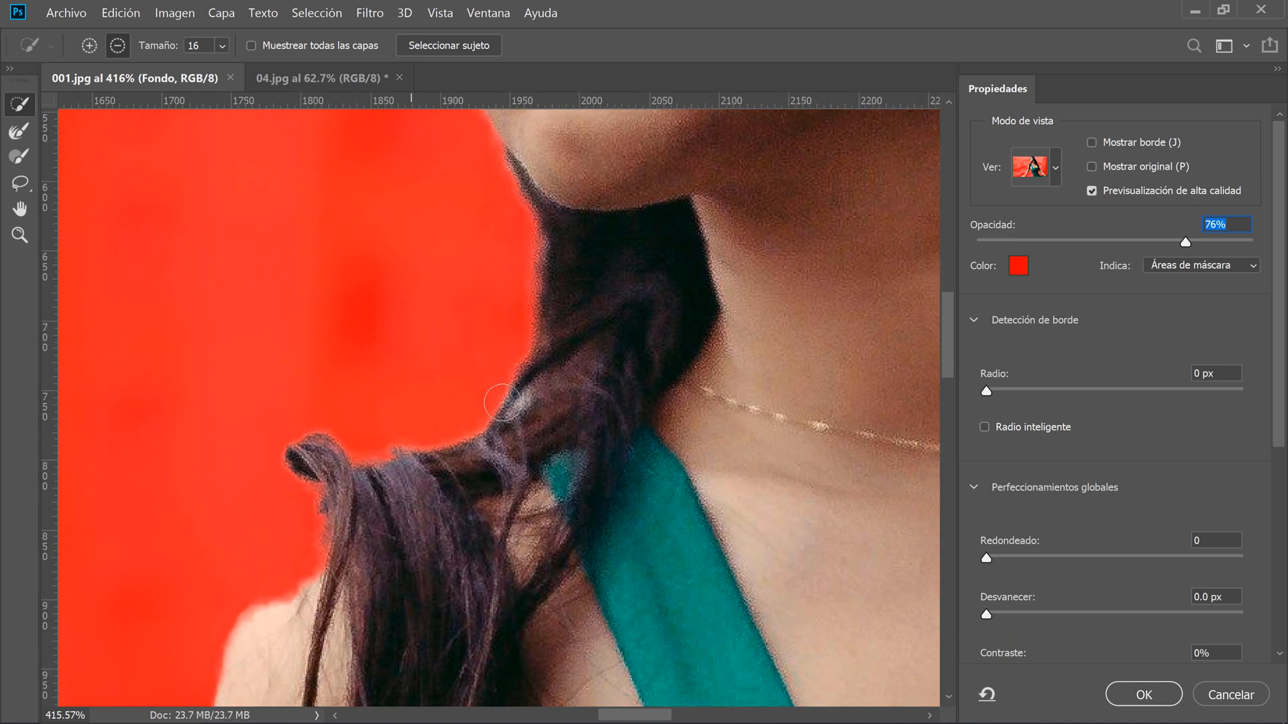
click(19, 131)
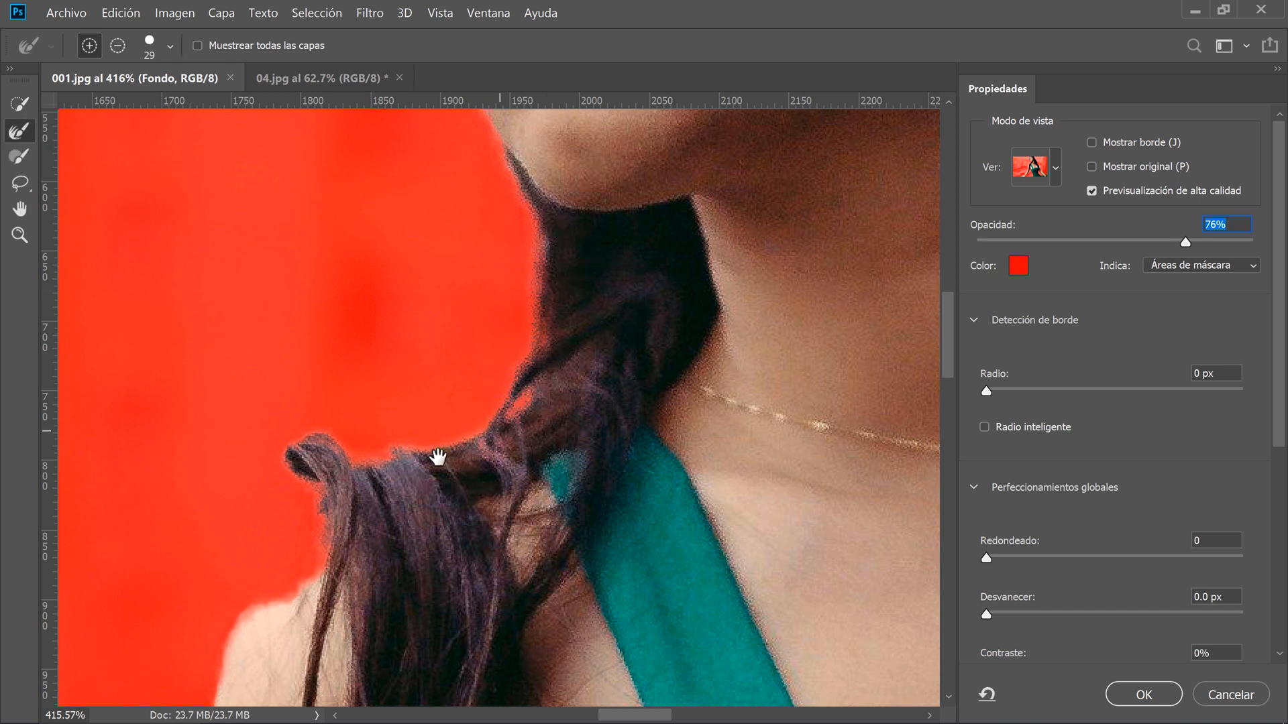
drag(438, 460, 660, 328)
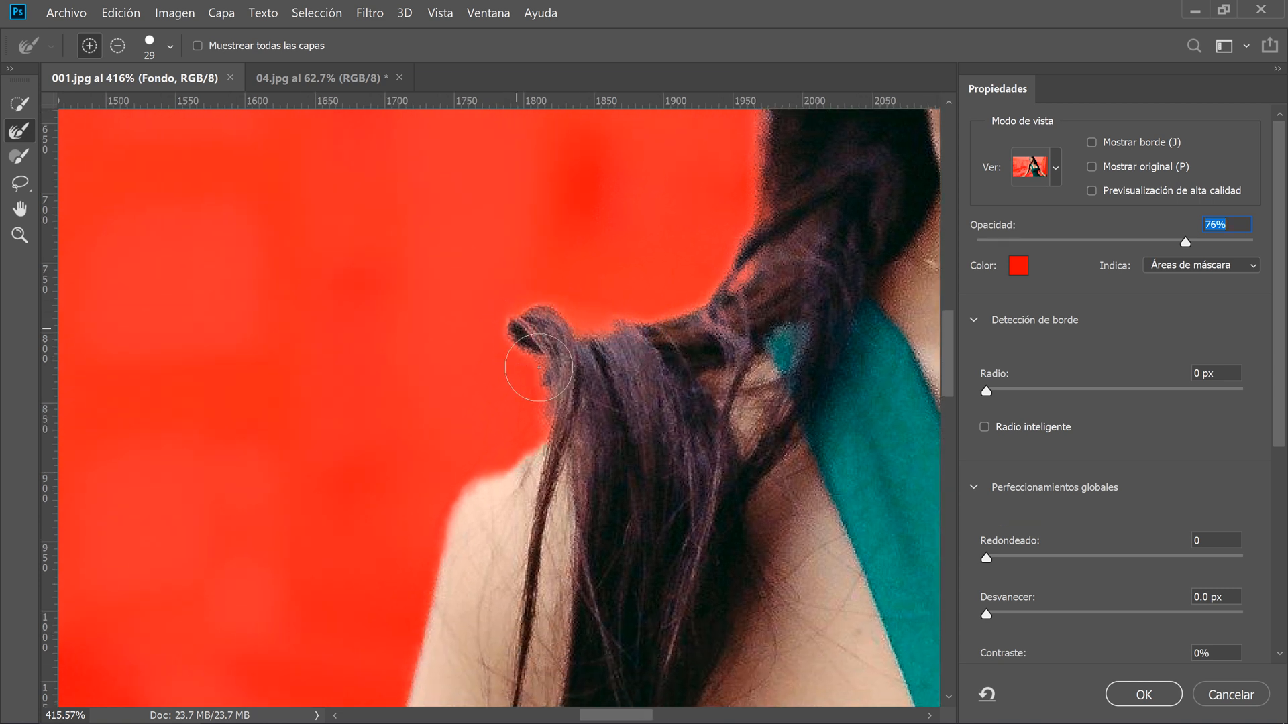
drag(538, 429, 512, 441)
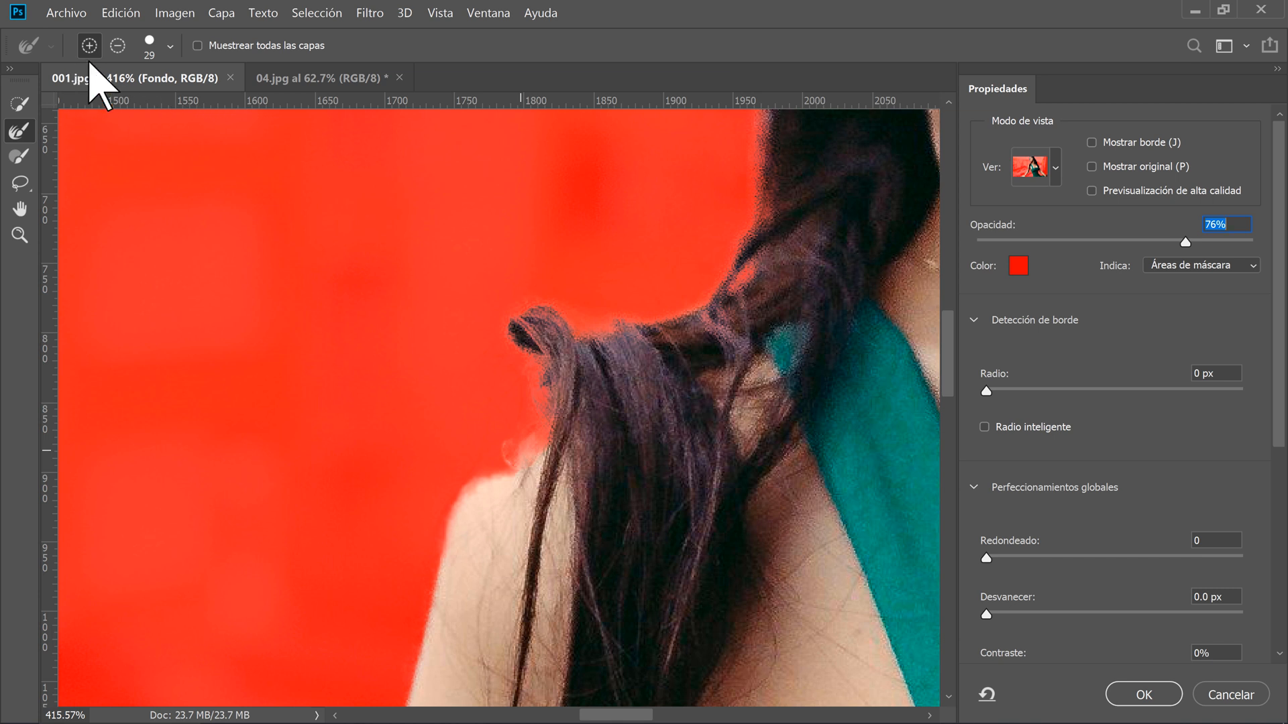
Remove the background spill above the shoulder with the Refine Edge Brush in subtract mode, and switch back to Quick Selection
click(123, 47)
drag(522, 428, 515, 442)
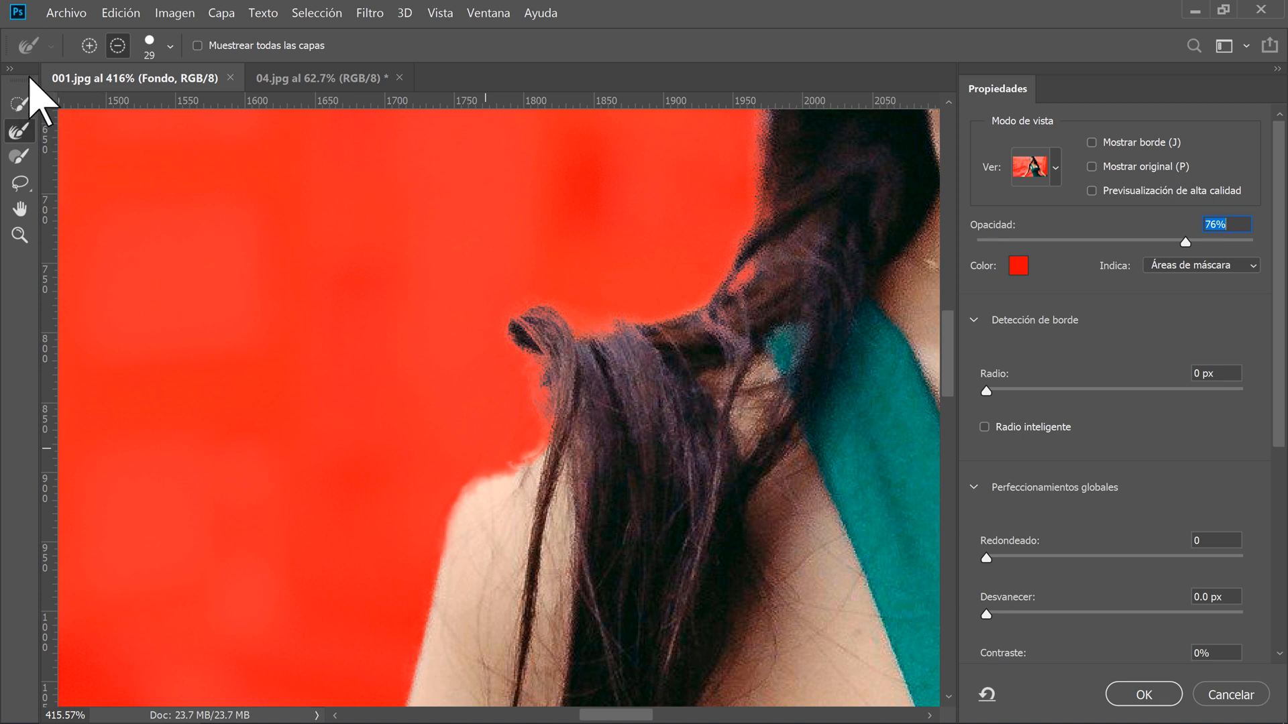
click(30, 101)
click(30, 101)
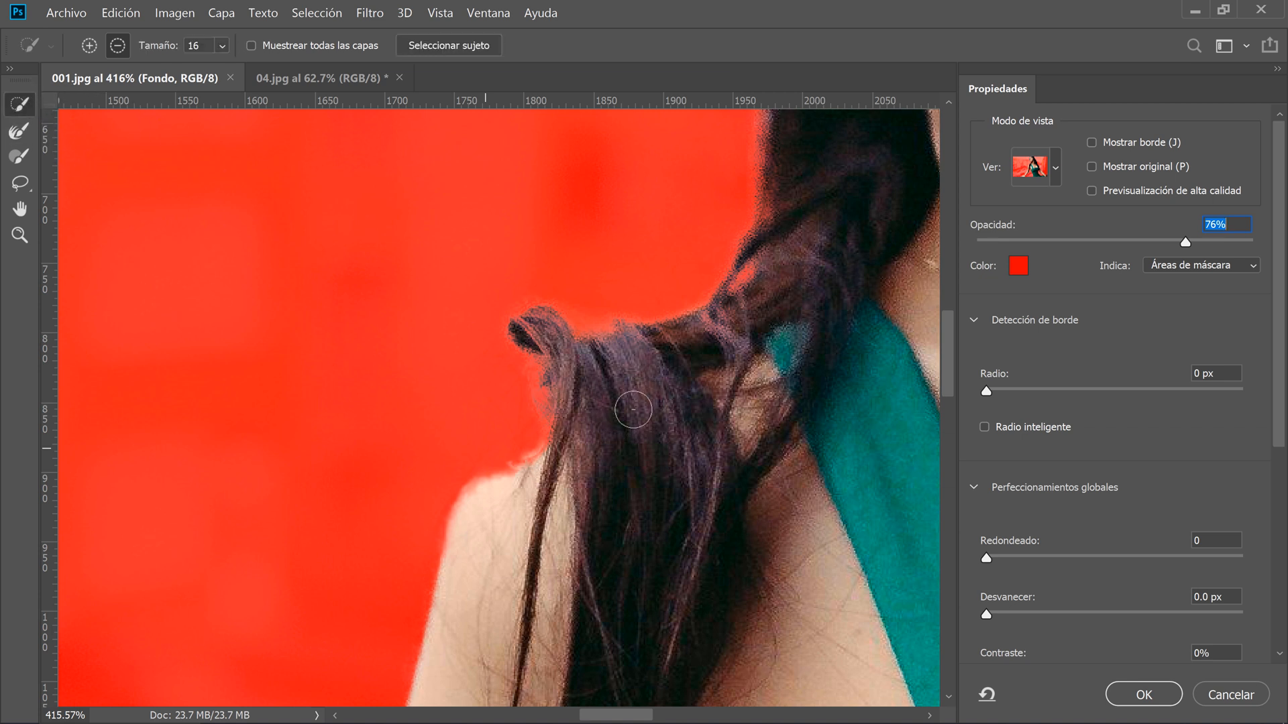
View the image at 100%, accept the refined selection, and apply it as a layer mask on the woman's photo
drag(653, 413, 365, 353)
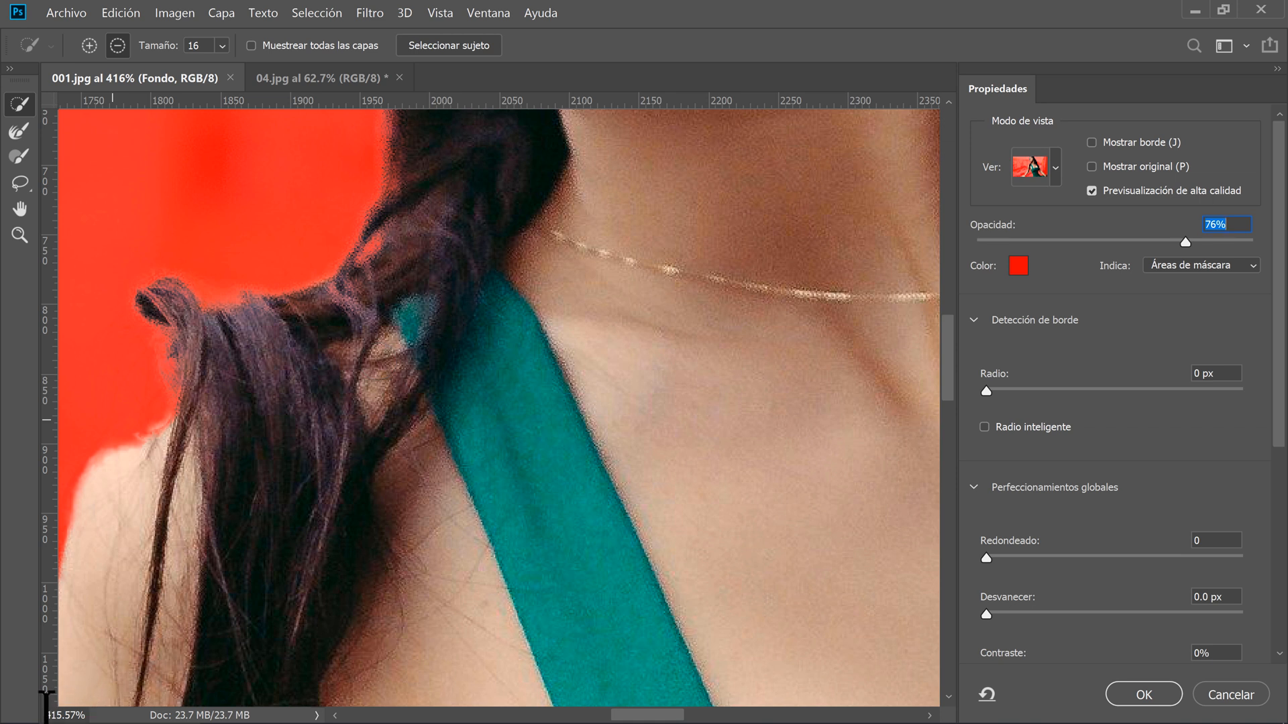
drag(45, 711, 88, 710)
key(Return)
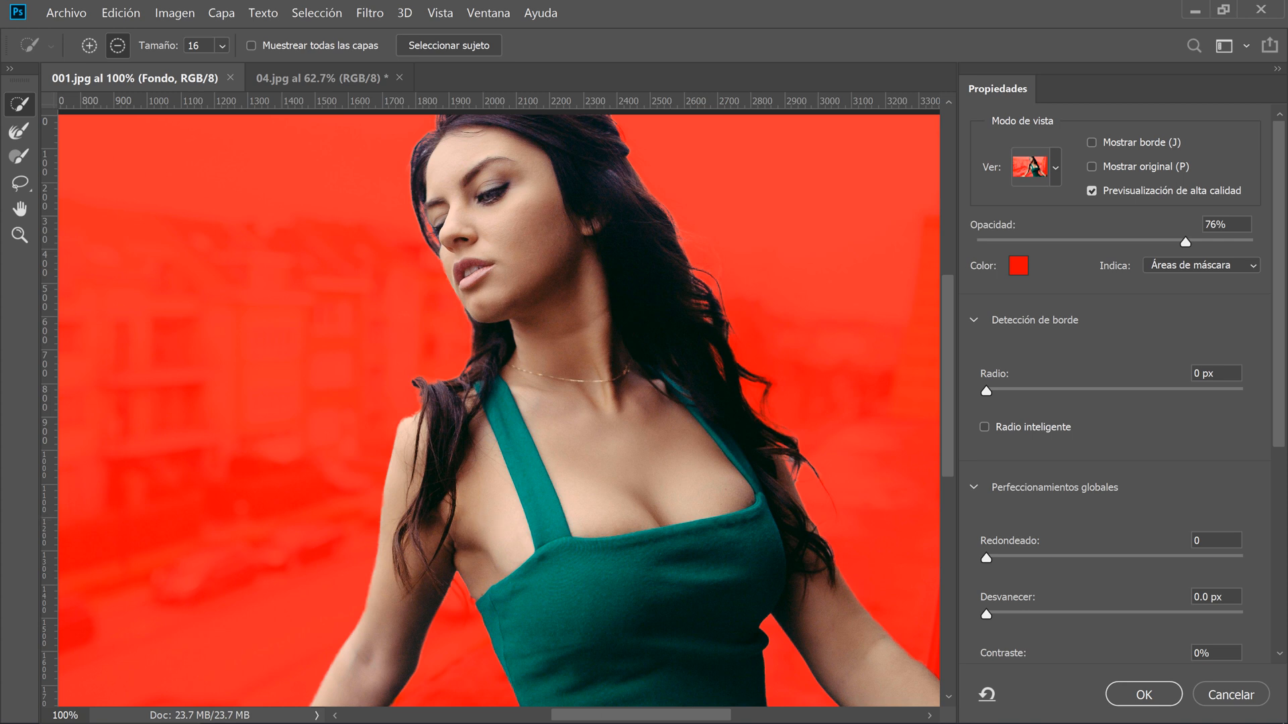
scroll(1284, 379, down, 5)
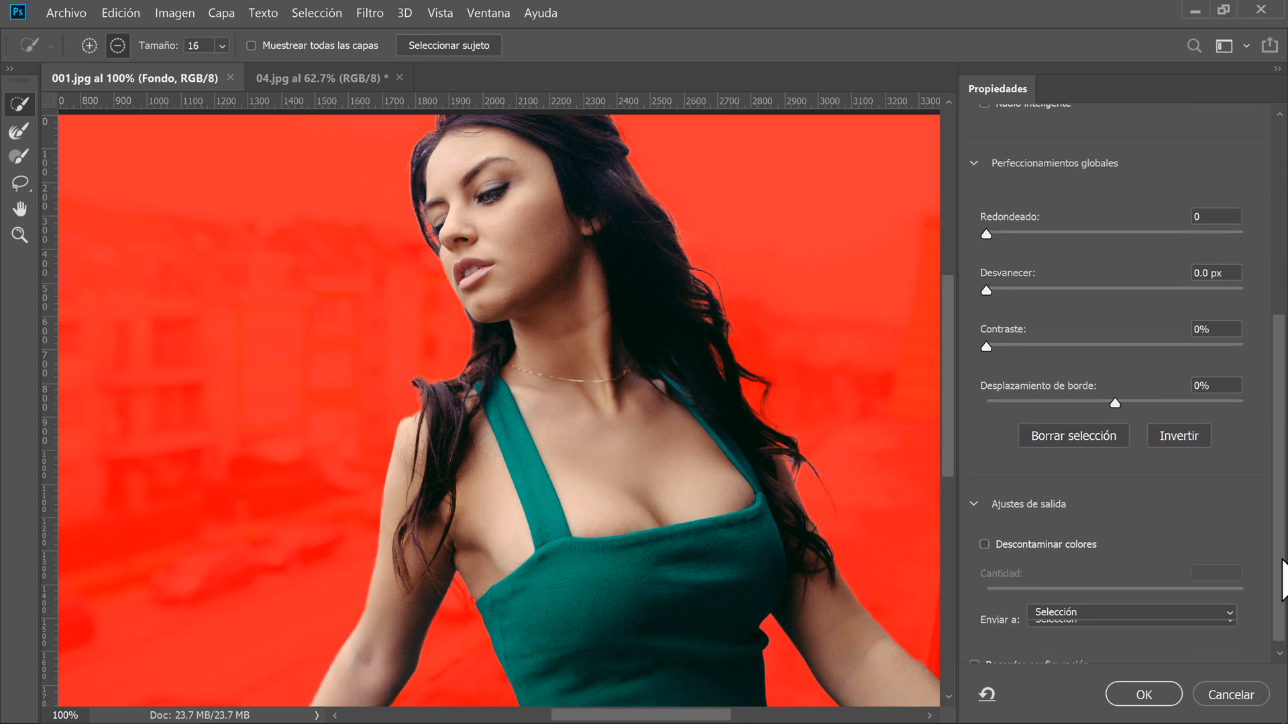
click(1140, 695)
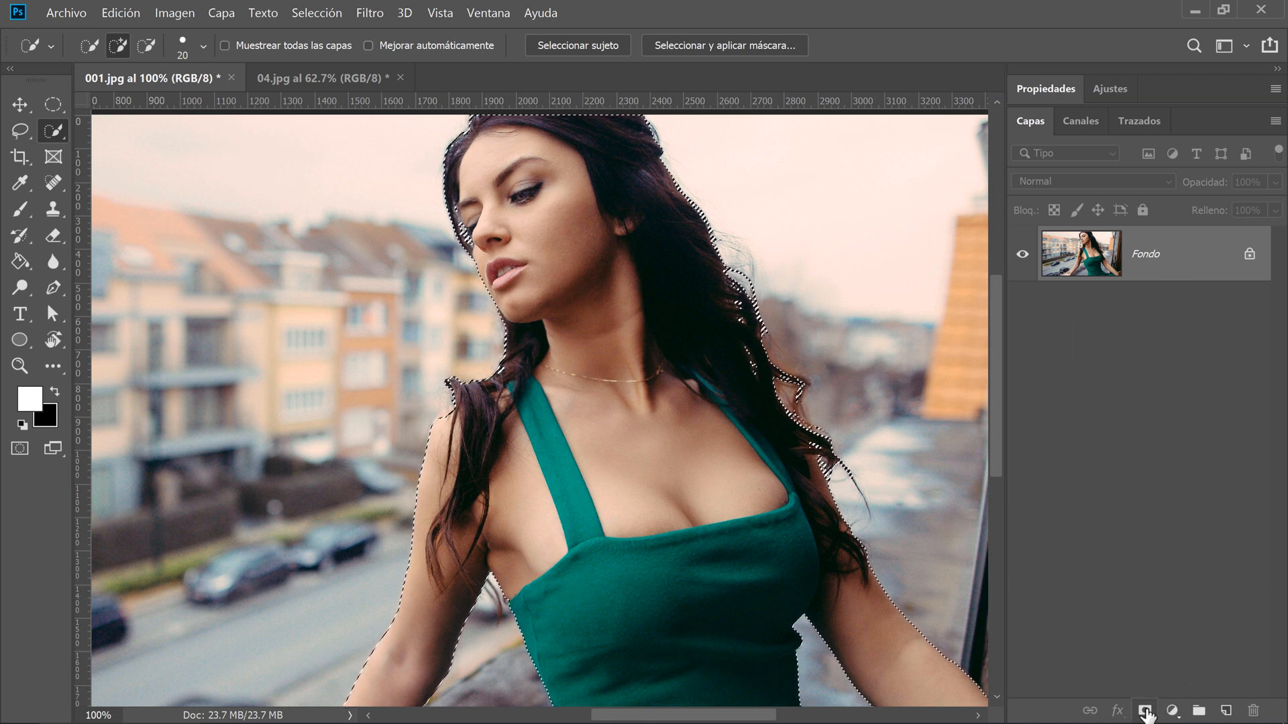
click(1144, 710)
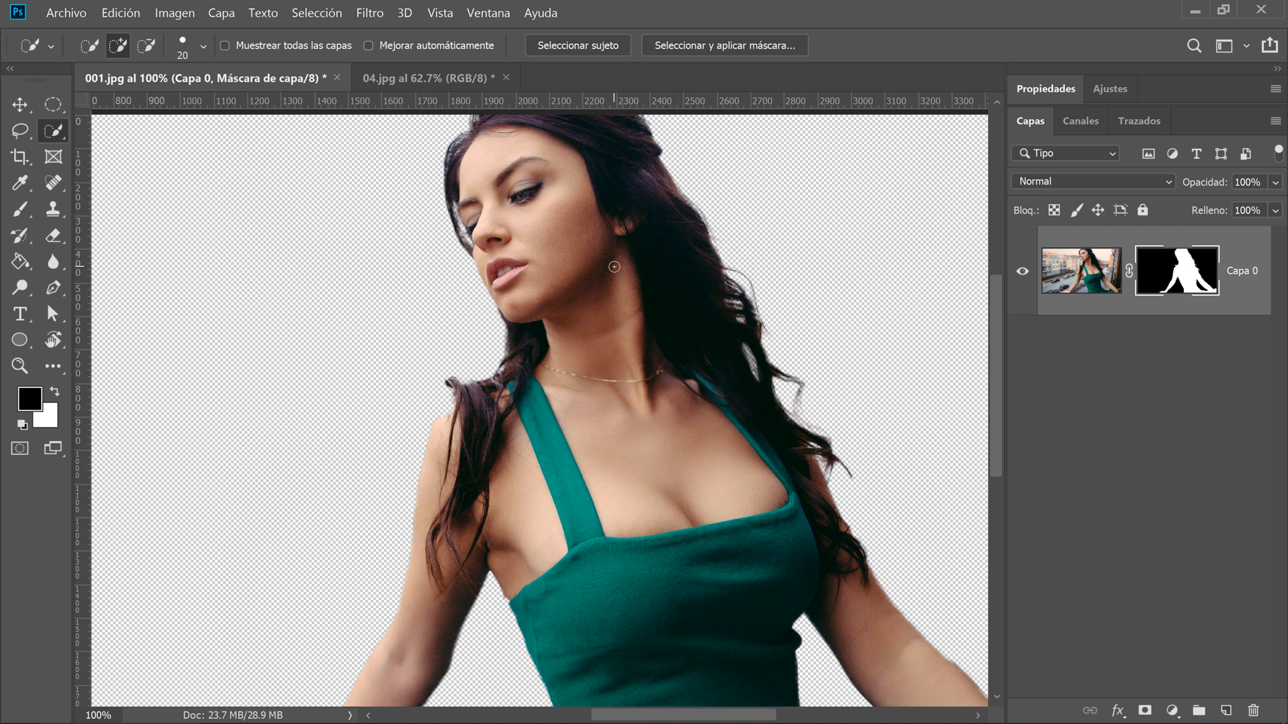
Compare the woman's cutout in 001.jpg with 04.jpg, examining the brick wall and the man's sleeve edge up close
click(21, 106)
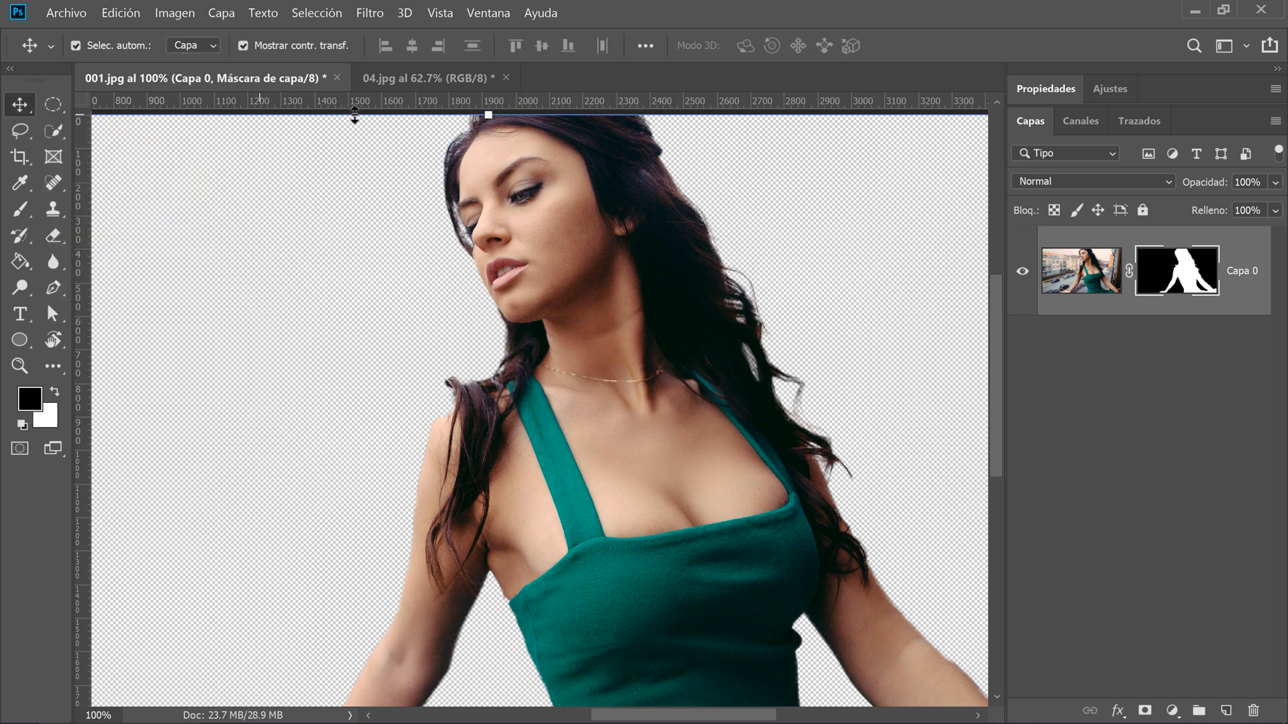
click(419, 77)
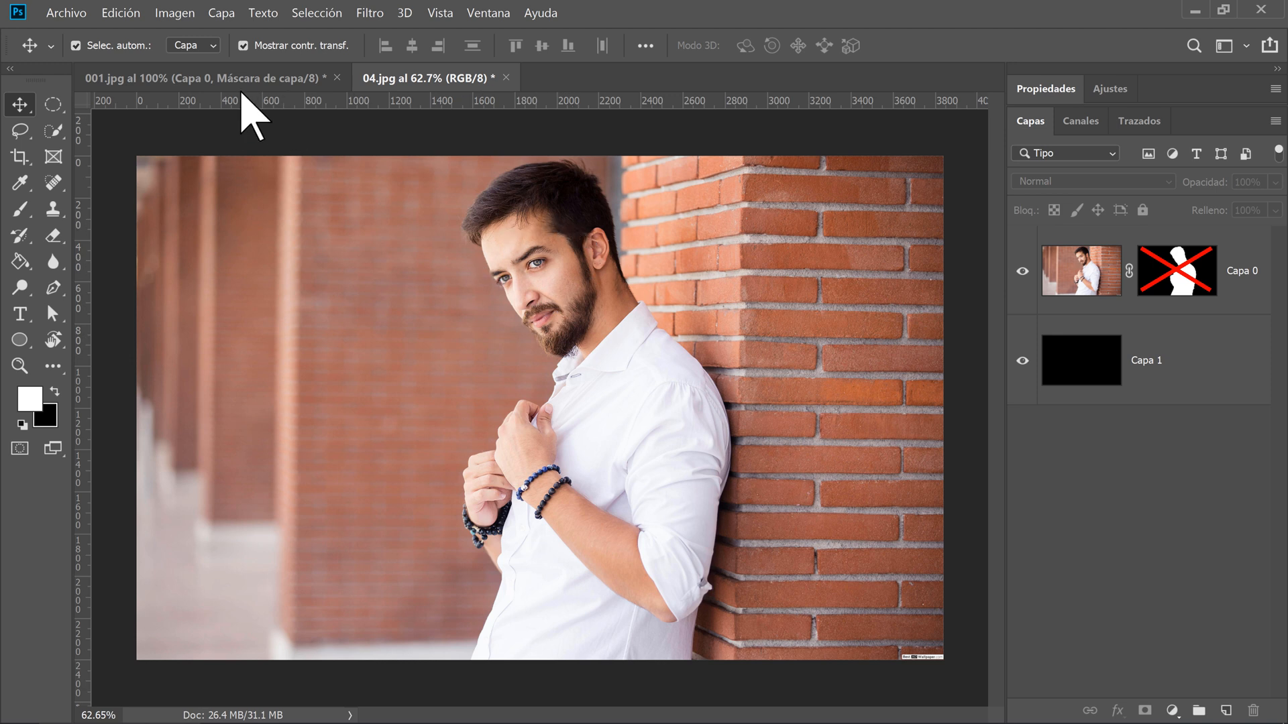
click(261, 80)
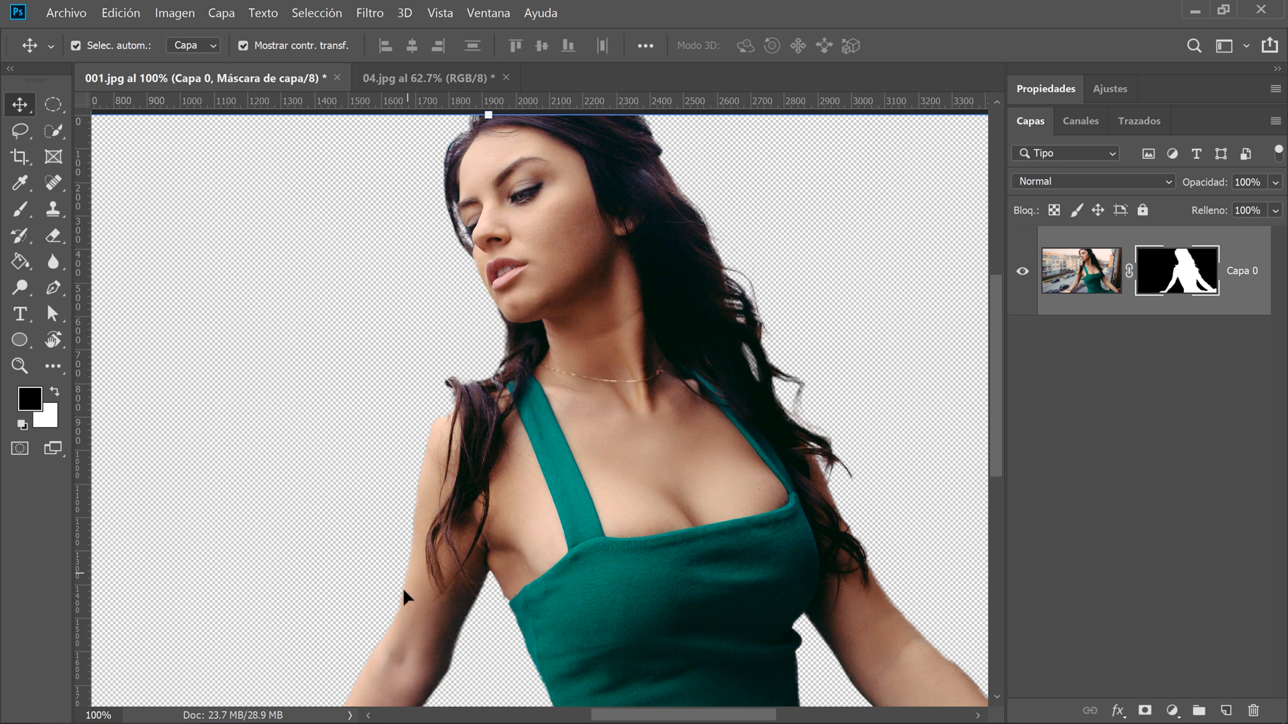
click(430, 80)
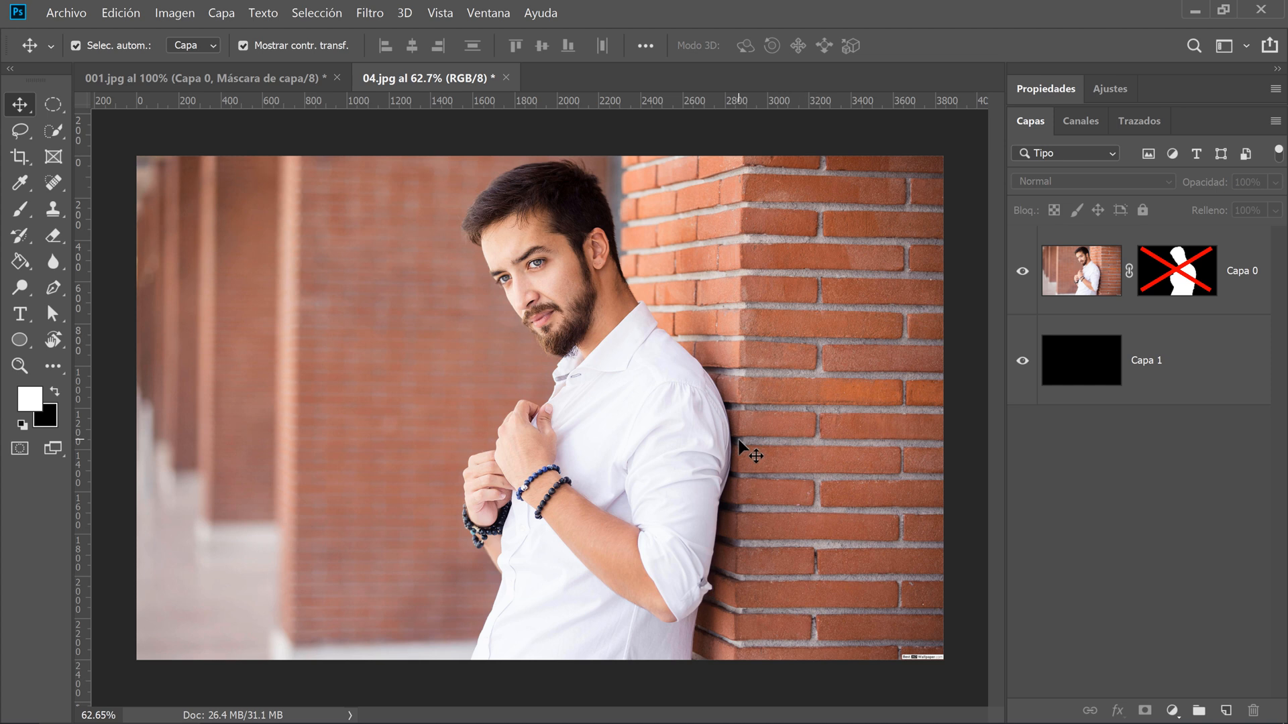
scroll(749, 449, up, 5)
drag(818, 396, 517, 389)
drag(650, 231, 606, 279)
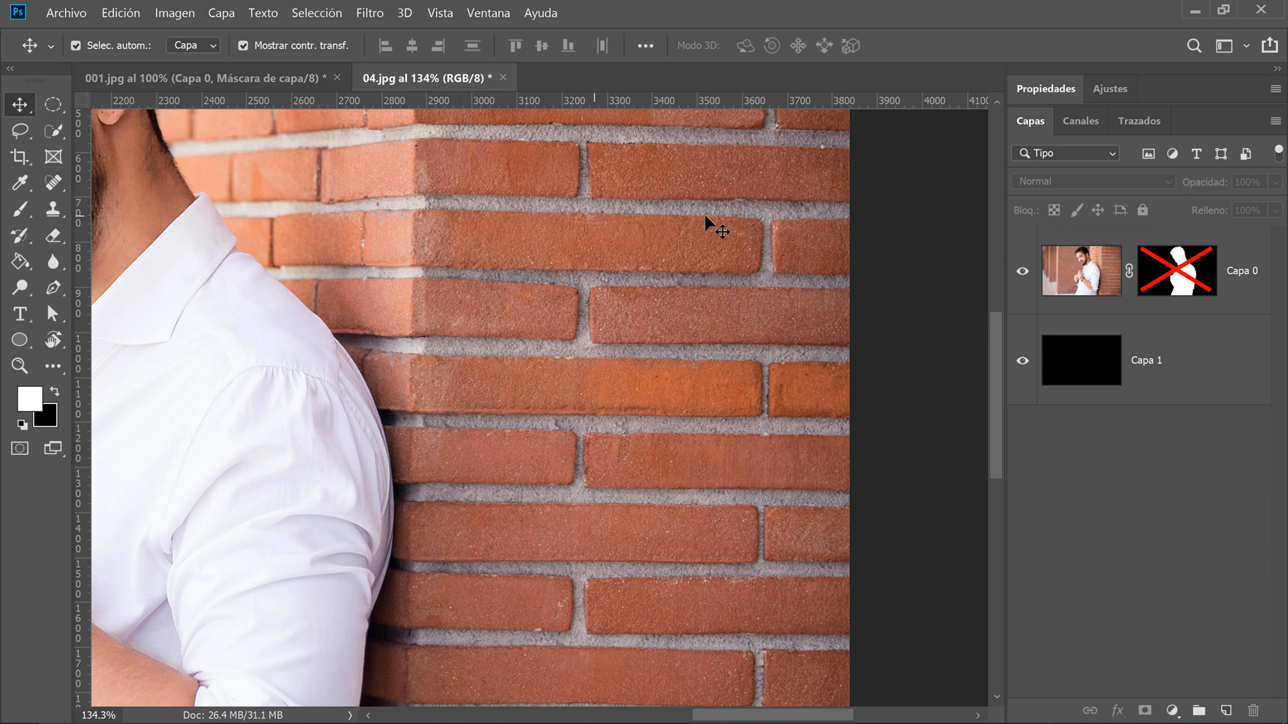
Return to 001.jpg and disable the woman's layer mask to show the original background
click(245, 79)
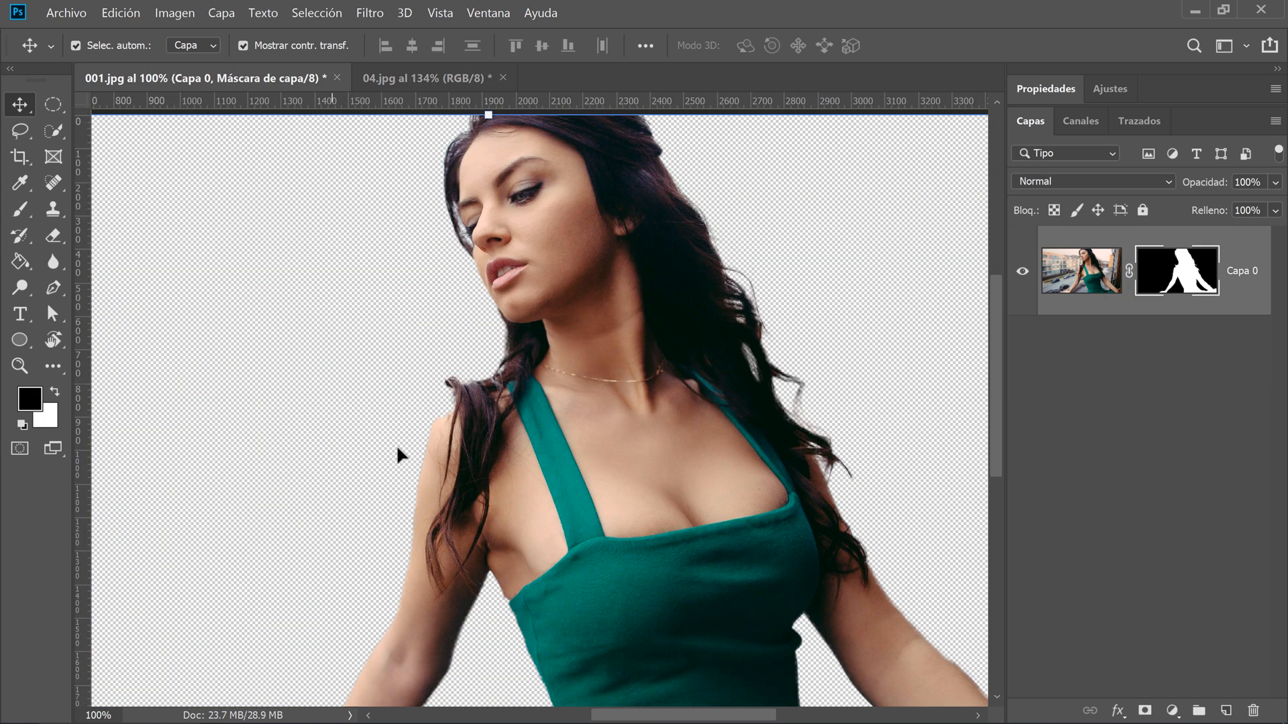
shift+click(1188, 286)
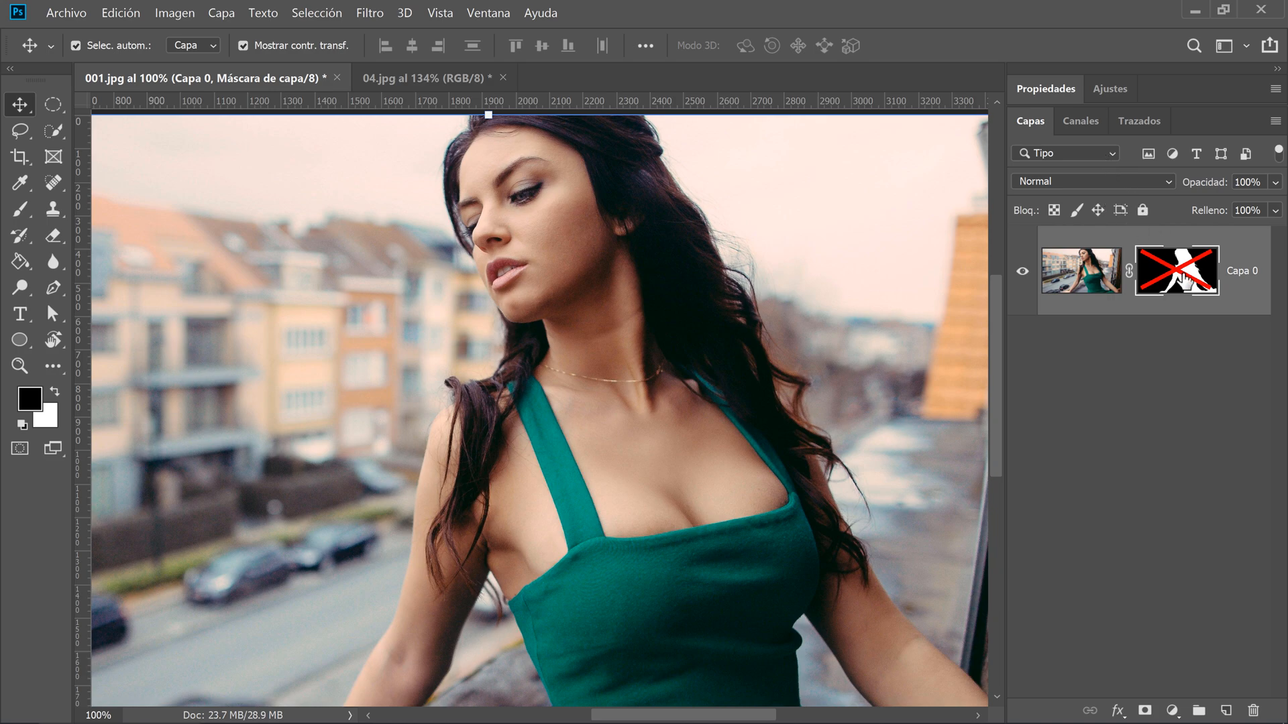
Re-enable the woman's layer mask in 001.jpg, and switch to 04.jpg with the man's photo layer selected for editing
shift+click(1184, 282)
click(443, 79)
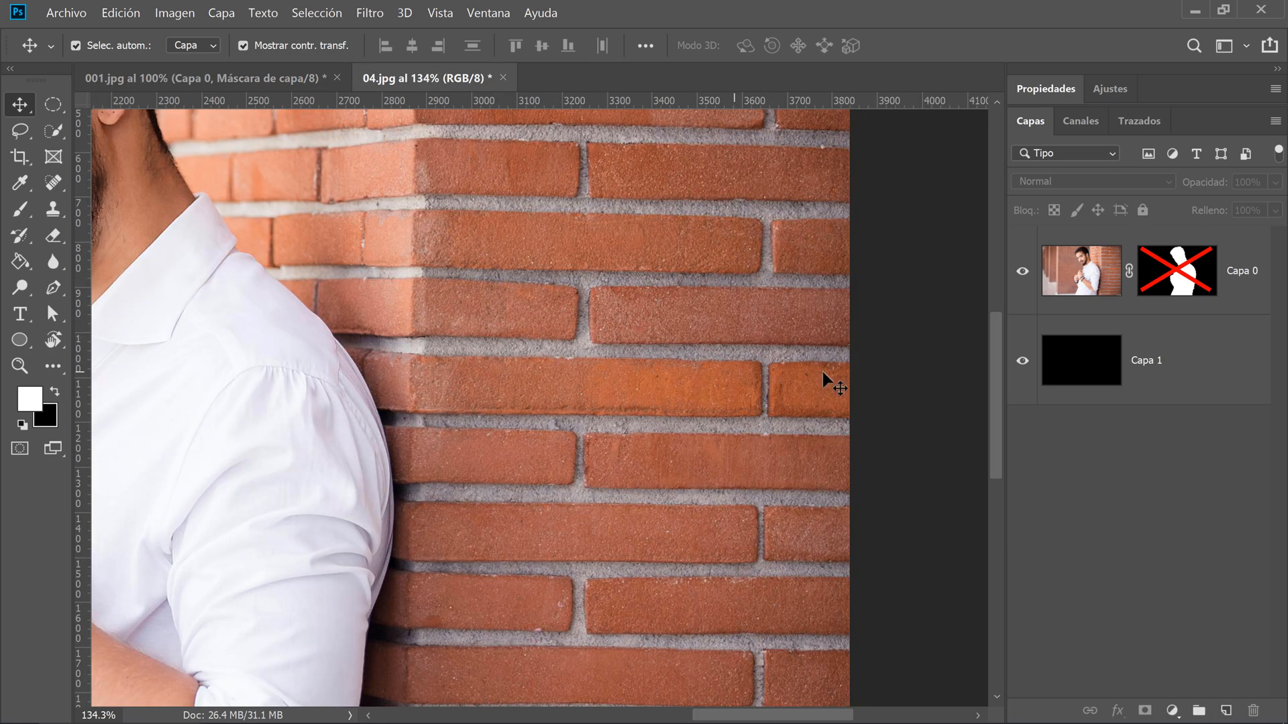
click(1087, 278)
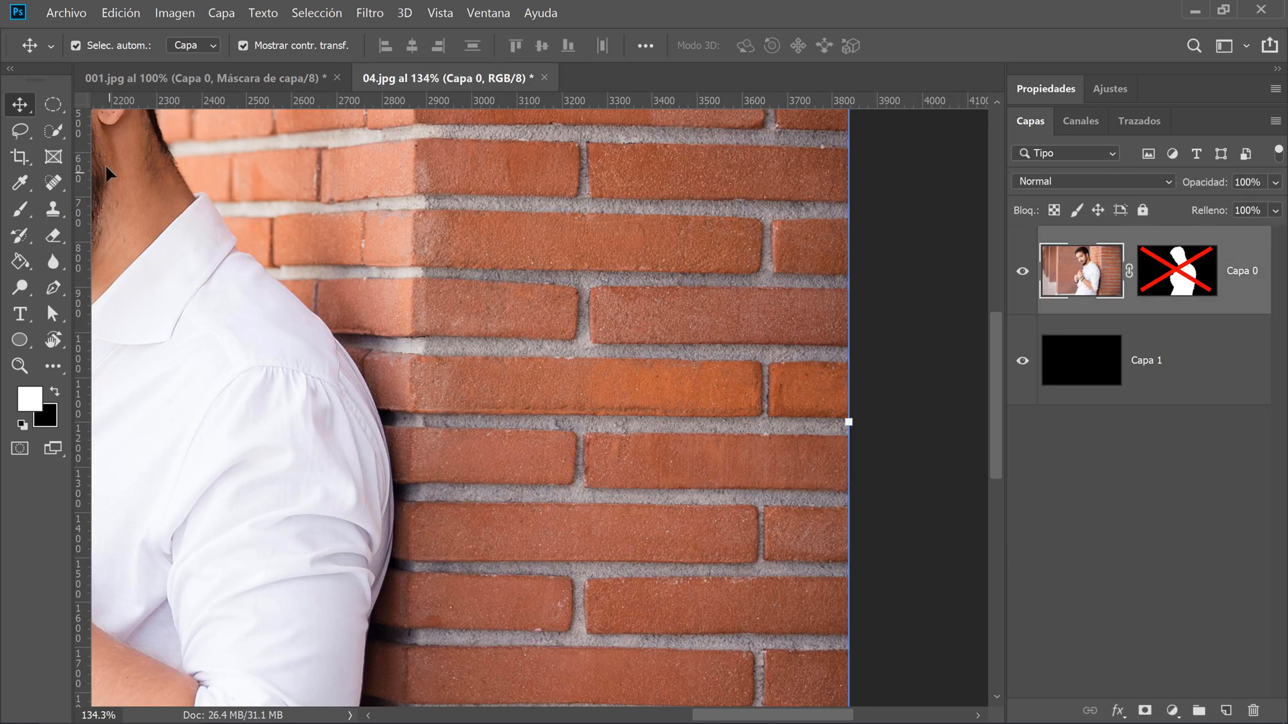
Select the long corner brick in the second full row beside the man's collar with the Polygonal Lasso, closing the outline around its edges
click(29, 132)
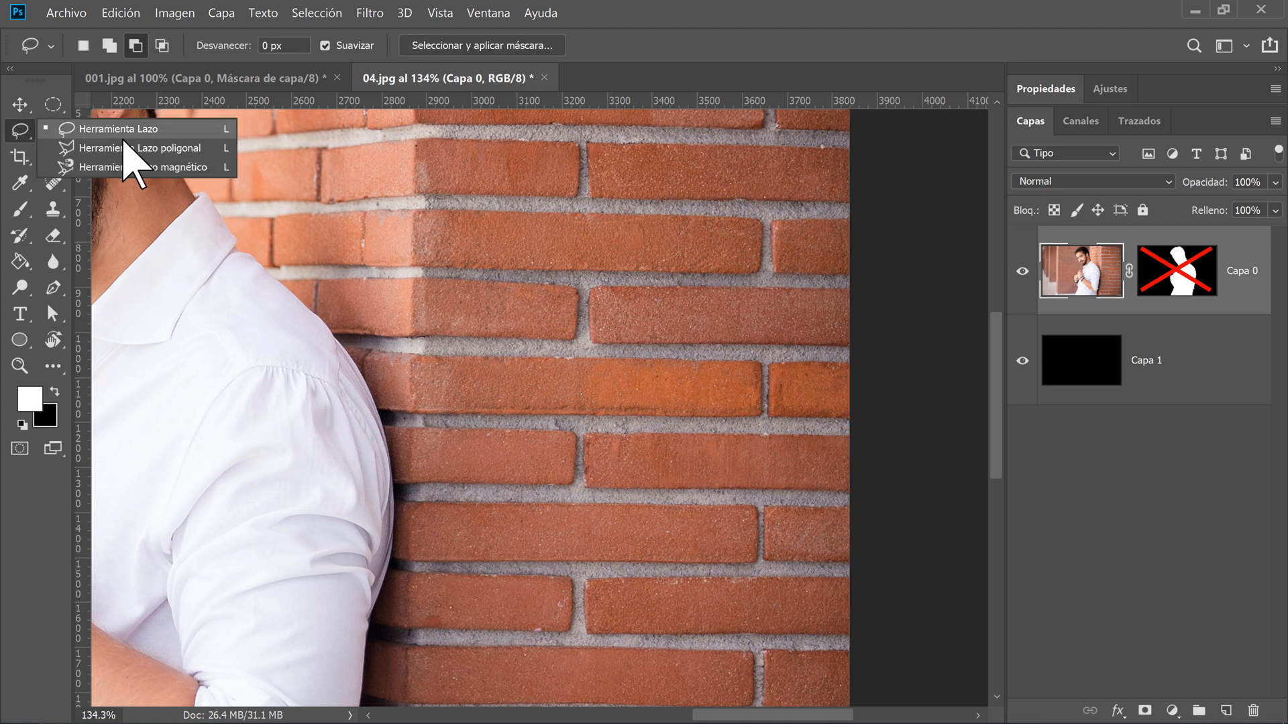
click(158, 149)
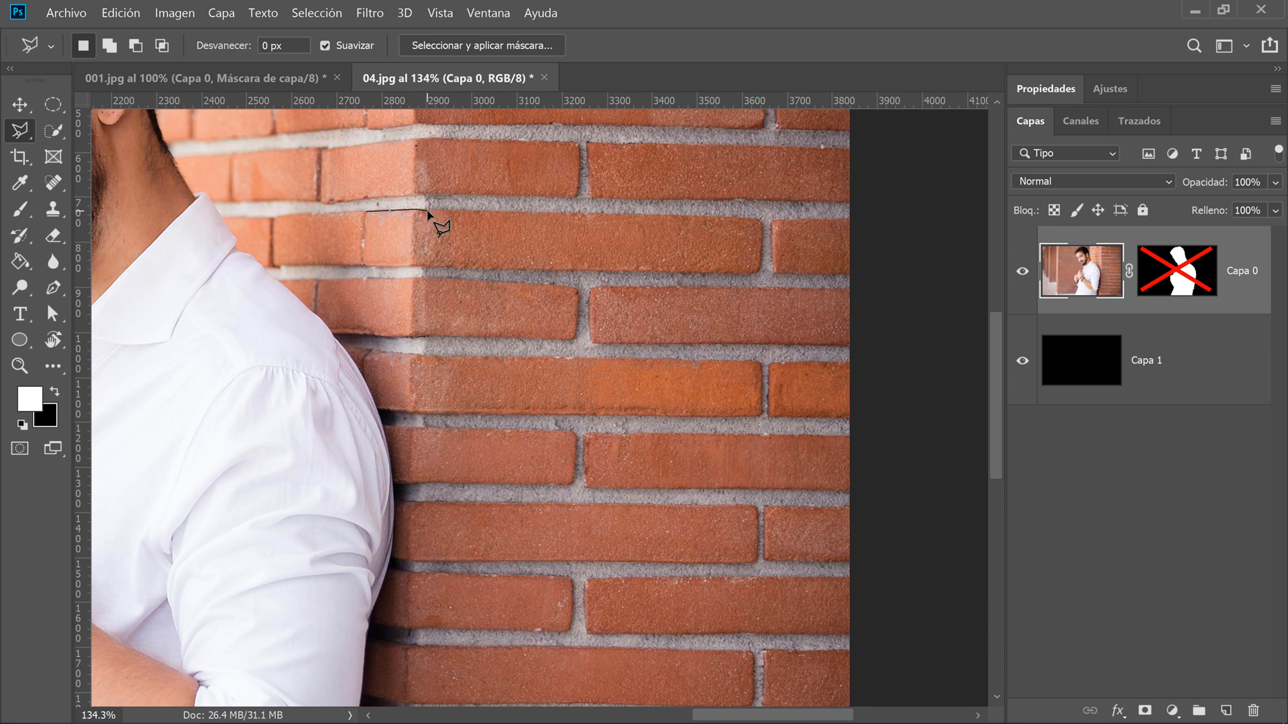
click(429, 210)
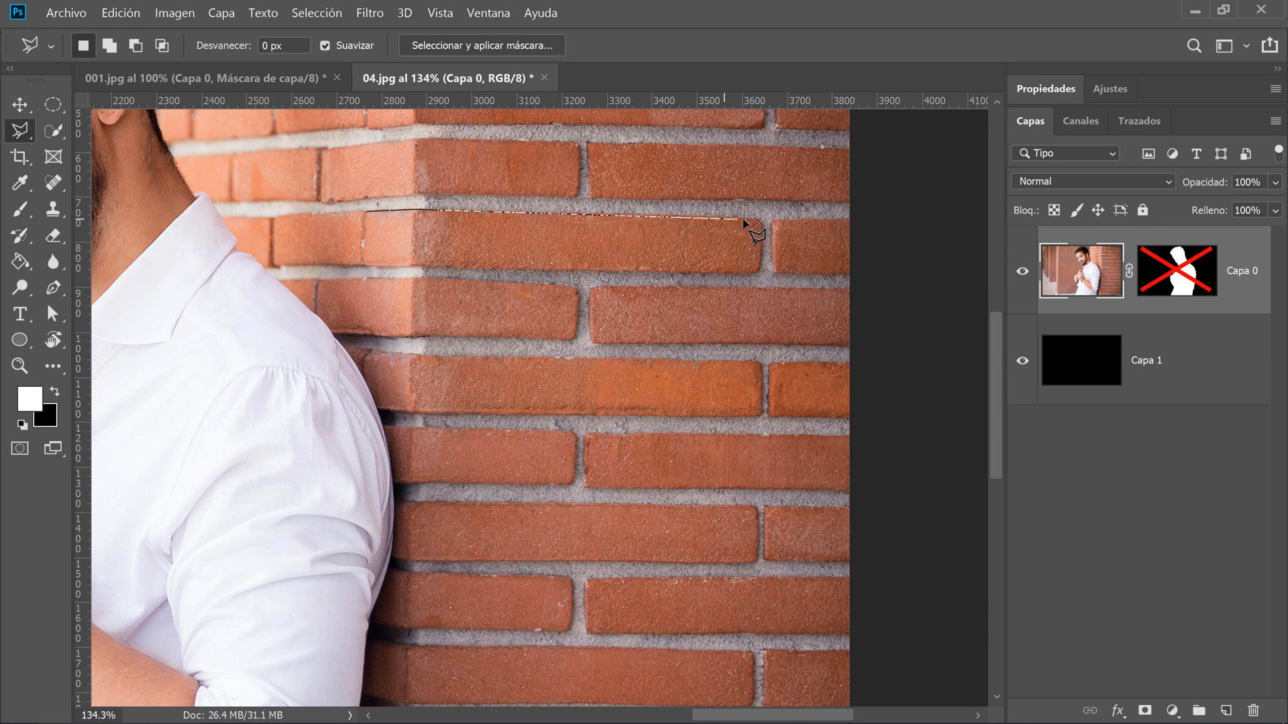
click(588, 214)
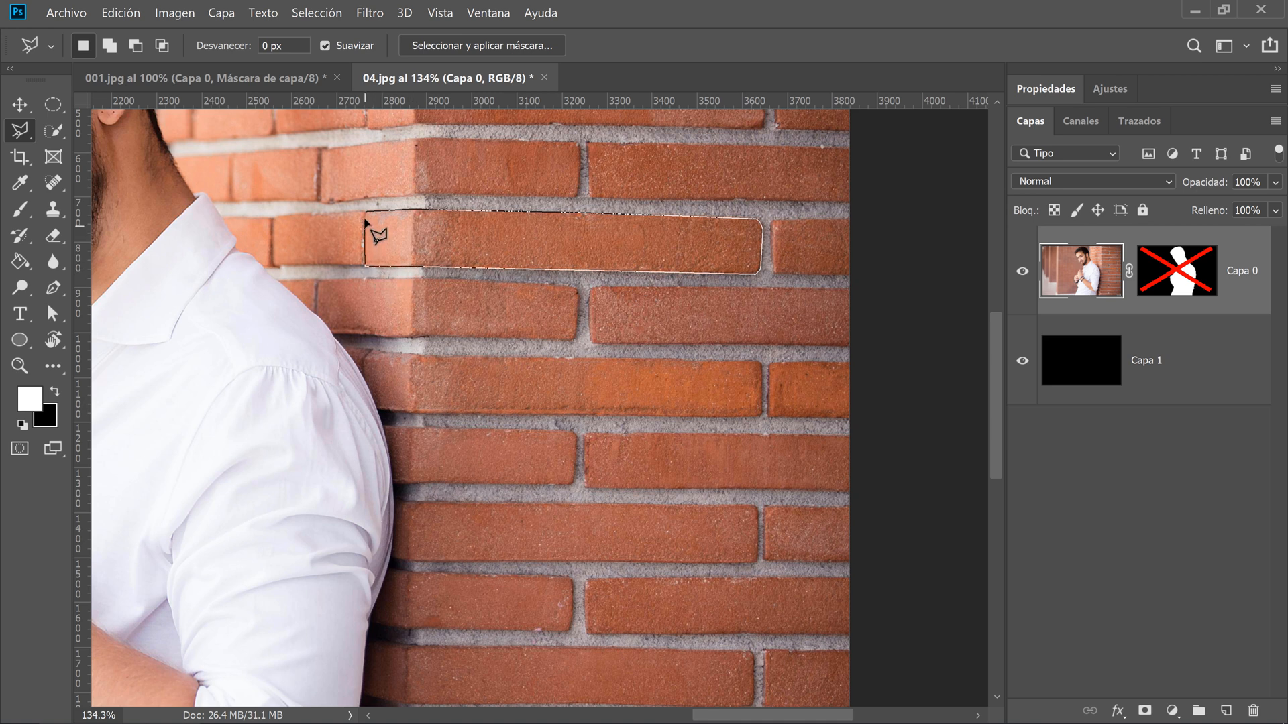
click(367, 216)
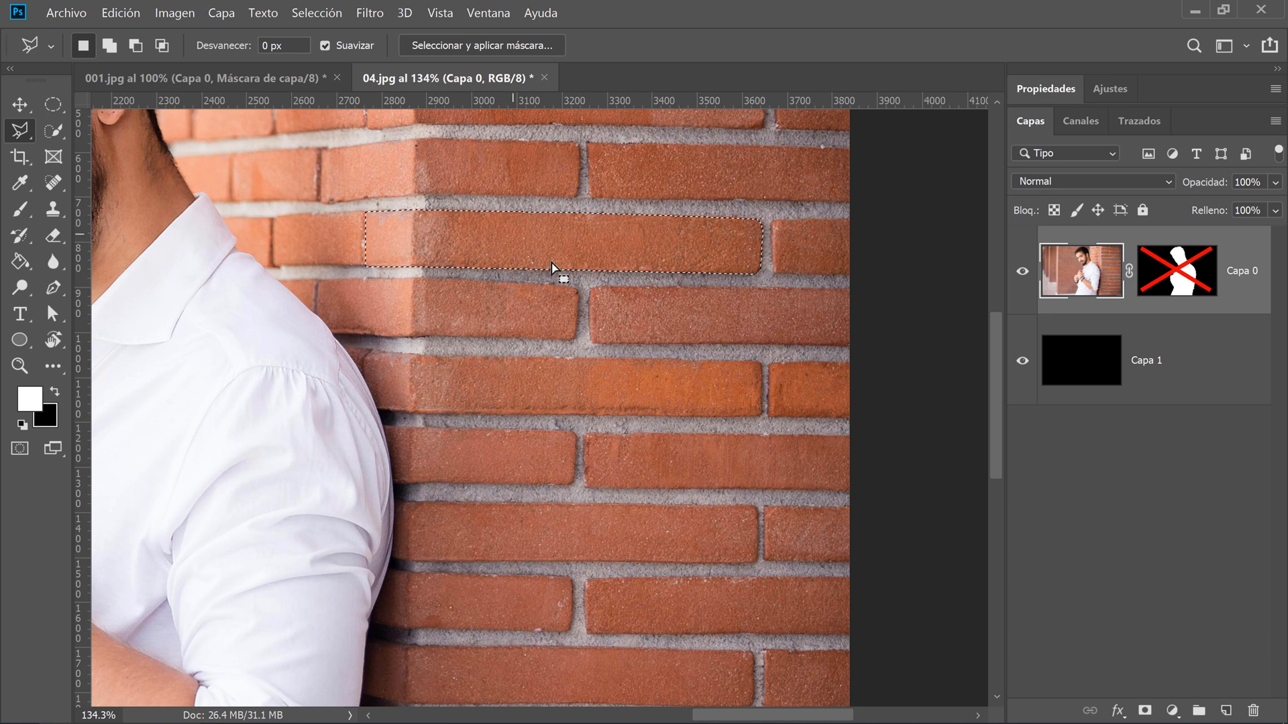
Cut the selected brick out of the man's photo and paste it onto a new layer above
key(Delete)
key(ctrl+d)
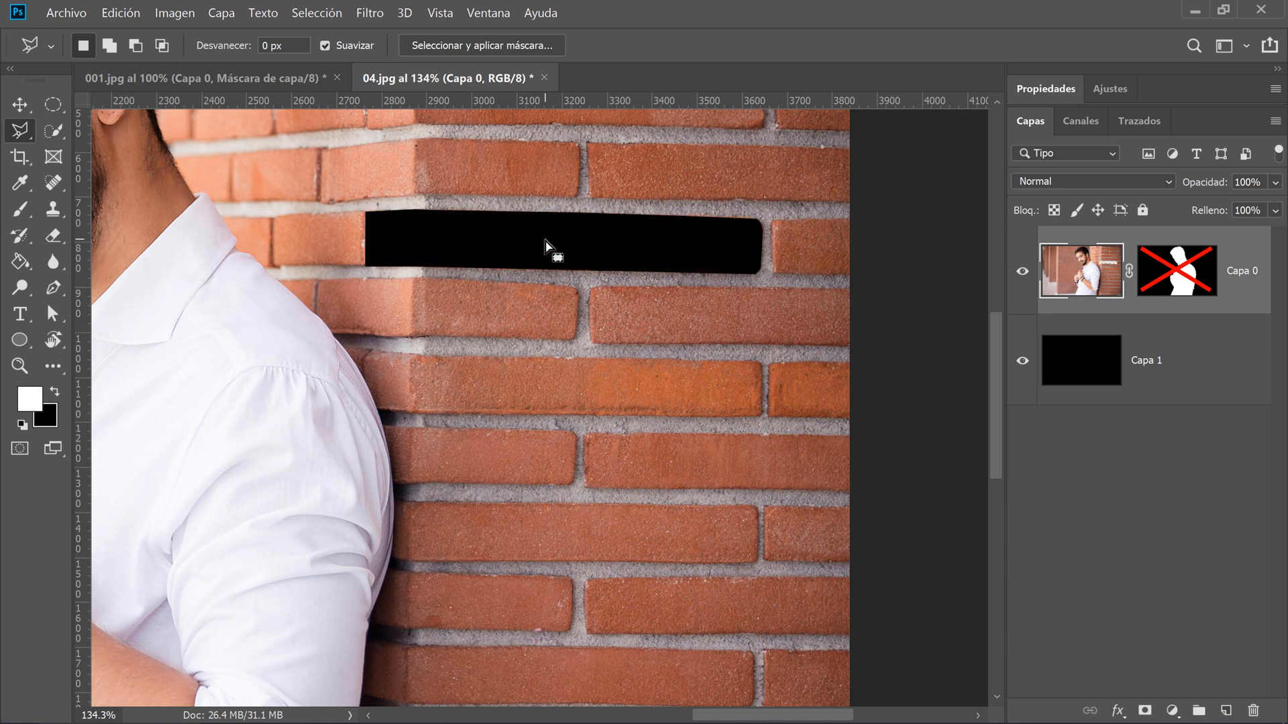
click(1226, 711)
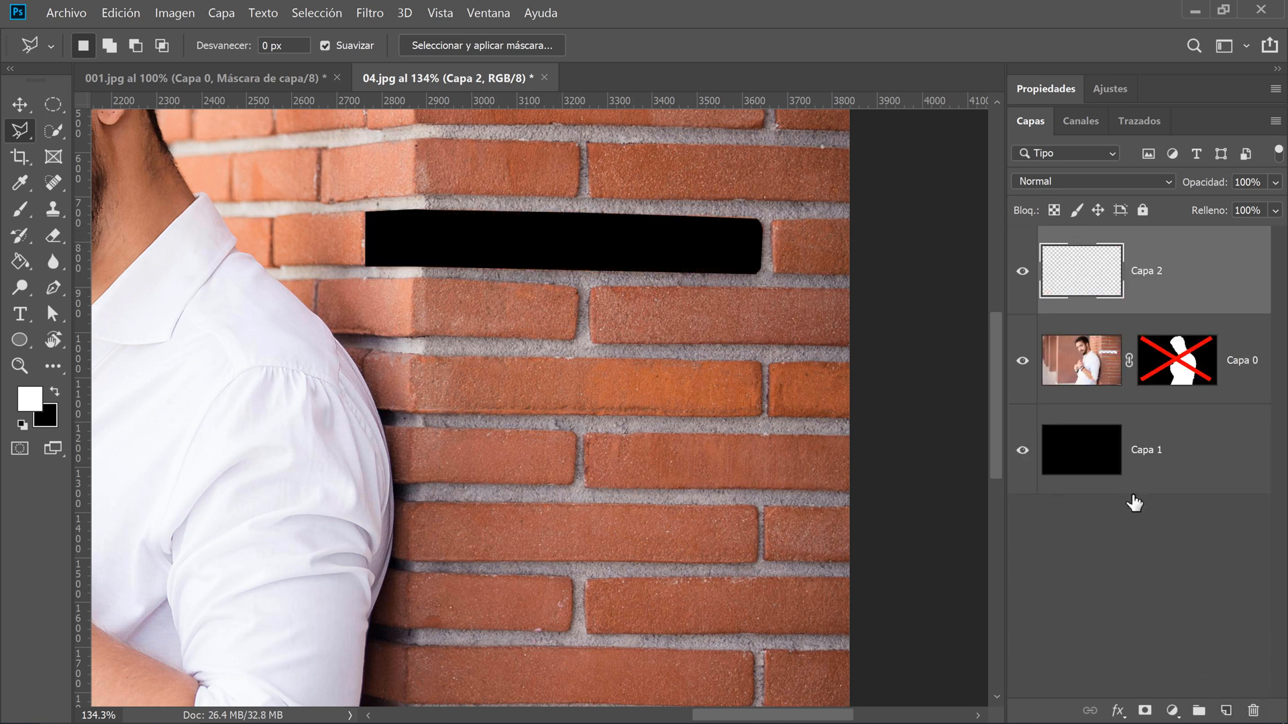
key(ctrl+v)
Move the pasted brick across the wall, fit it back into the gap it was cut from, and return to 001.jpg
click(19, 104)
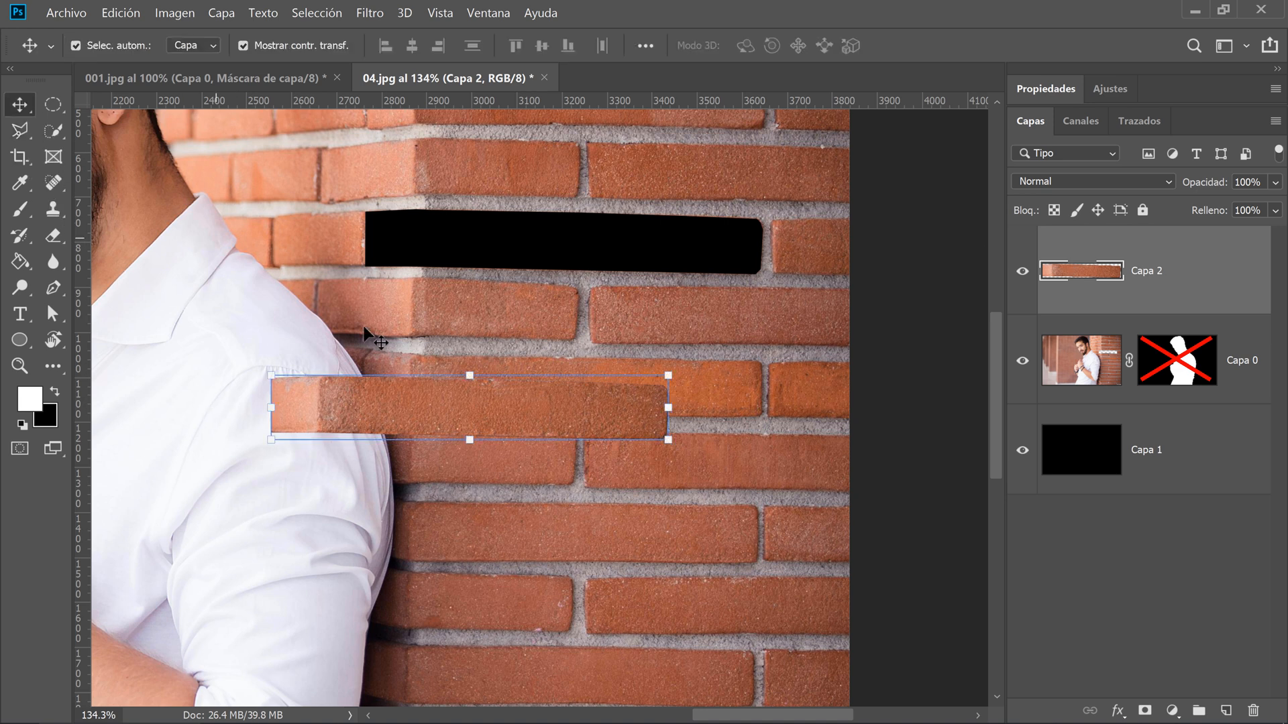
drag(436, 419, 551, 272)
drag(534, 254, 574, 428)
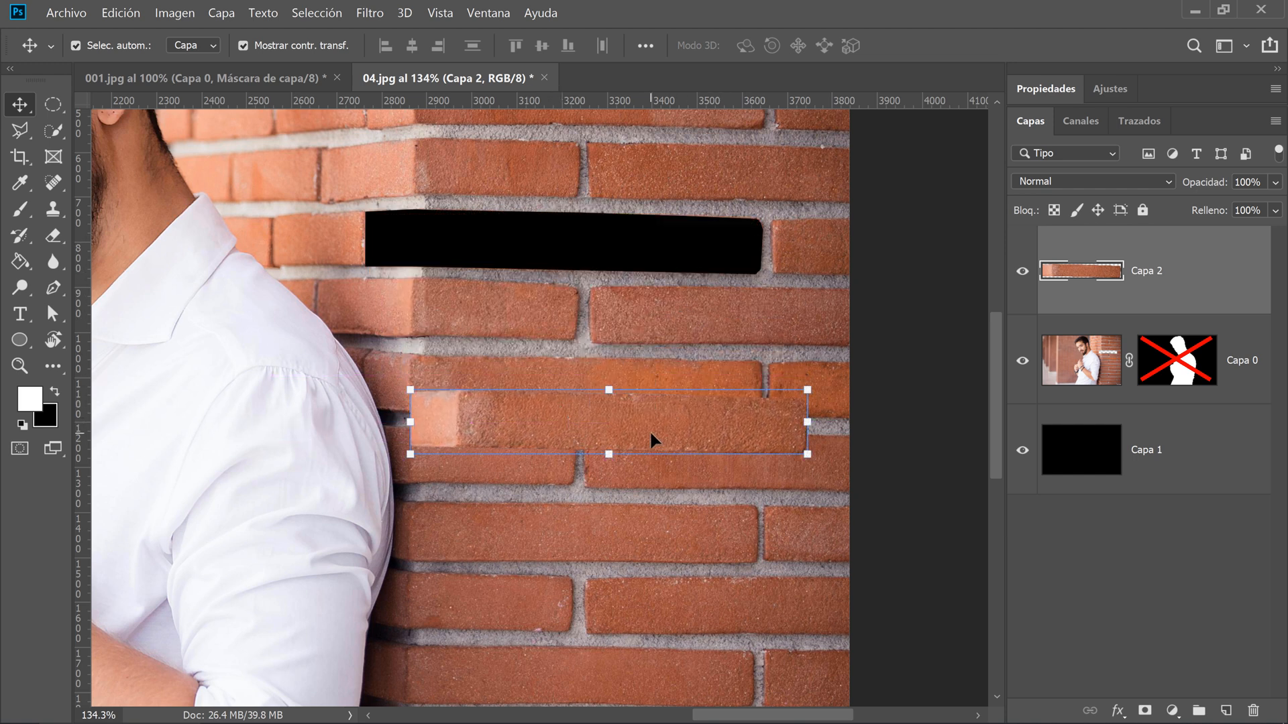
drag(649, 440, 604, 254)
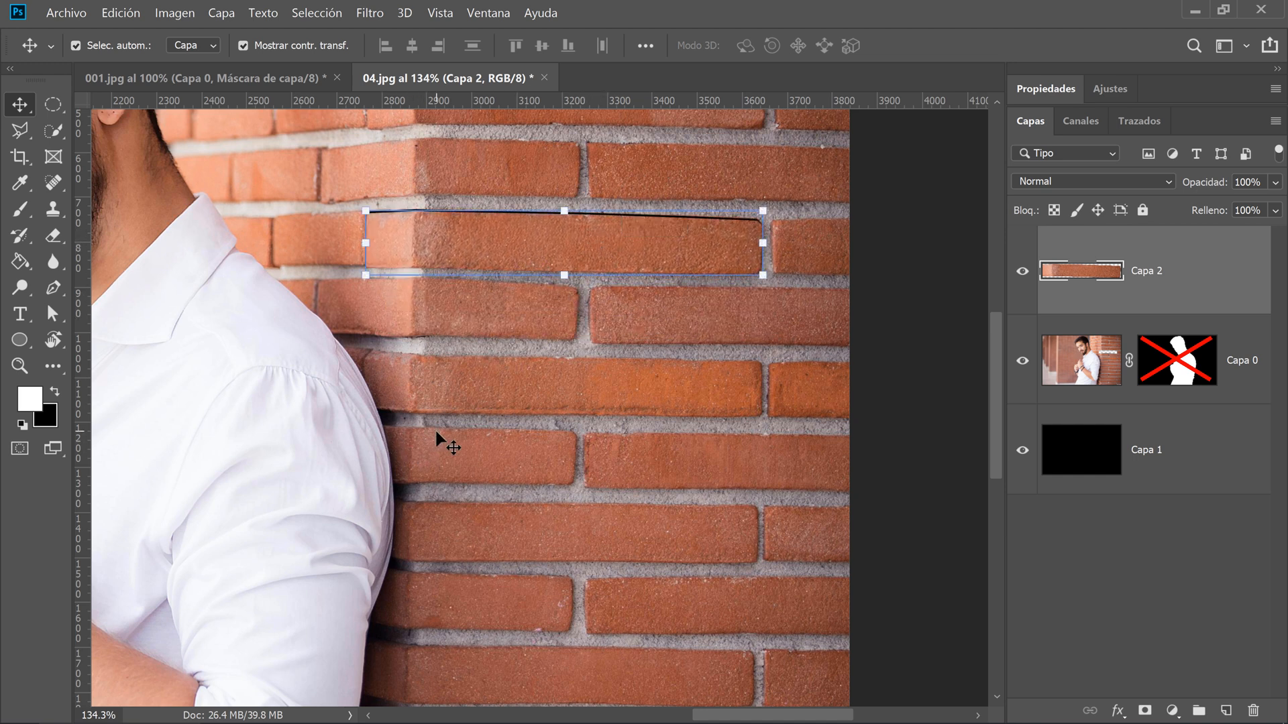
scroll(437, 432, down, 5)
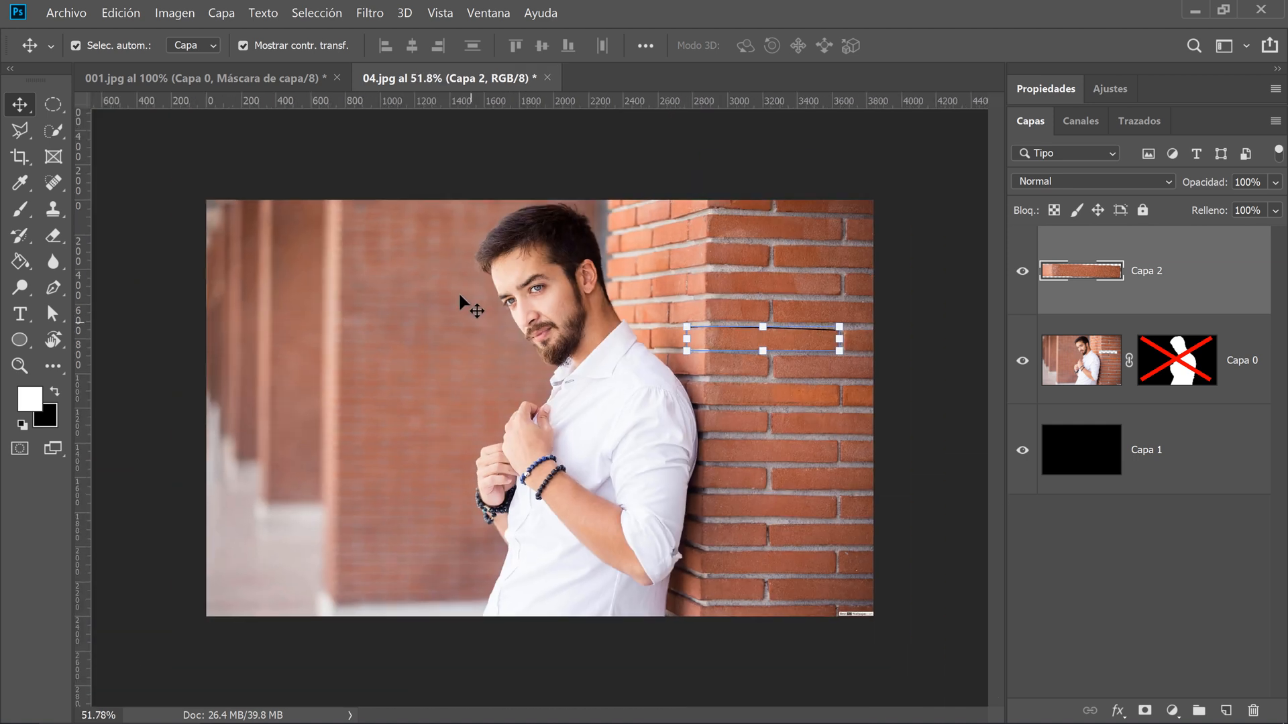
click(213, 79)
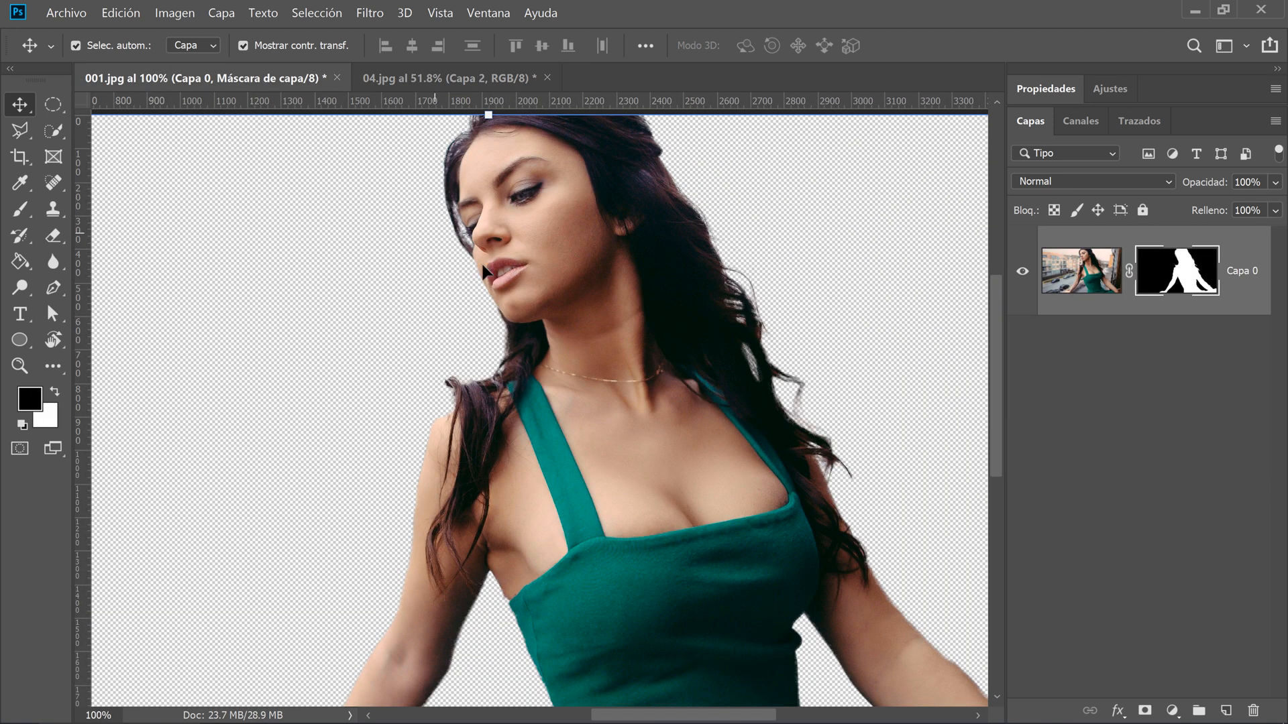